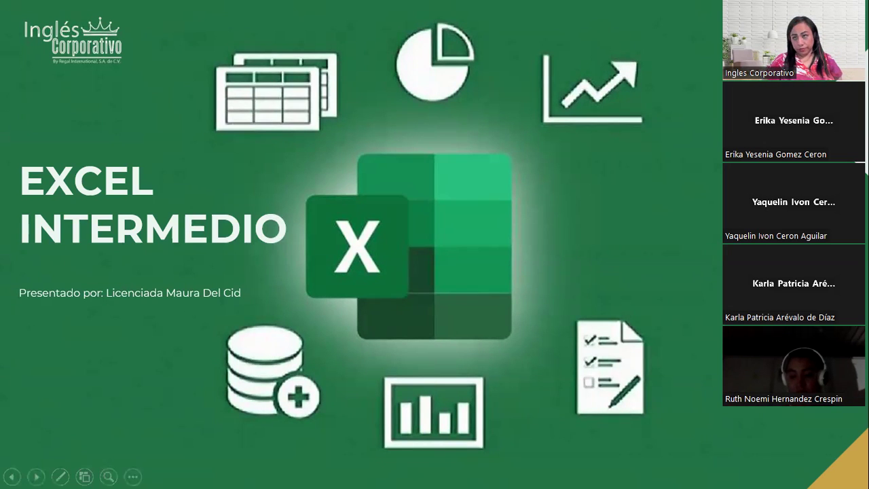
# - Advance the slideshow through the SESIÓN 7 slide to the AGENDA slide
pyautogui.press('Right')
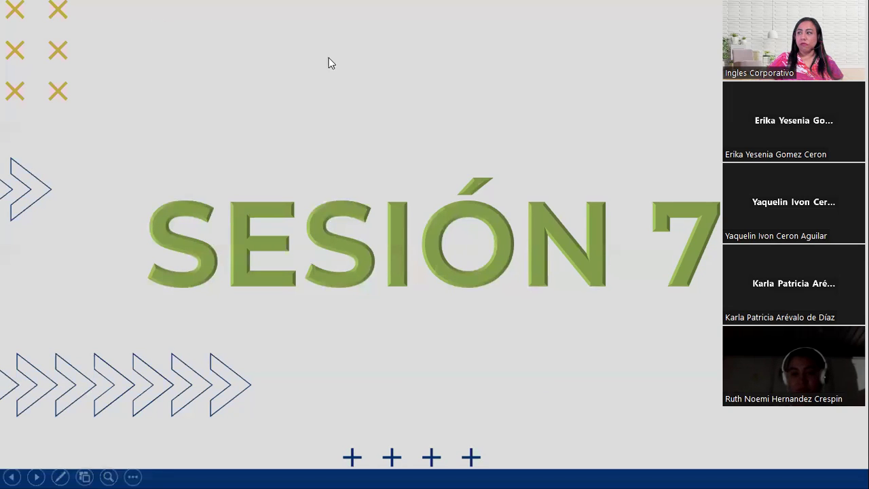
pyautogui.press('Right')
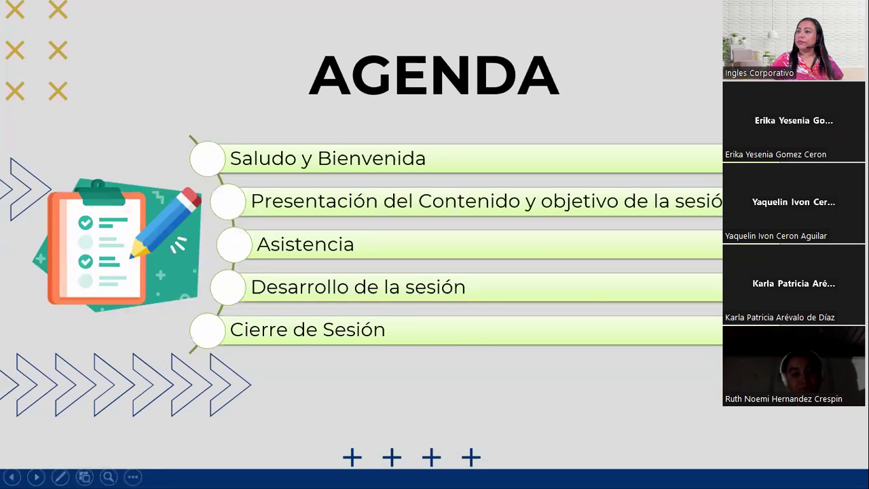
# - Advance through CONTENIDO to the OBJETIVO slide about BuscarV's arguments and procedure
pyautogui.press('Right')
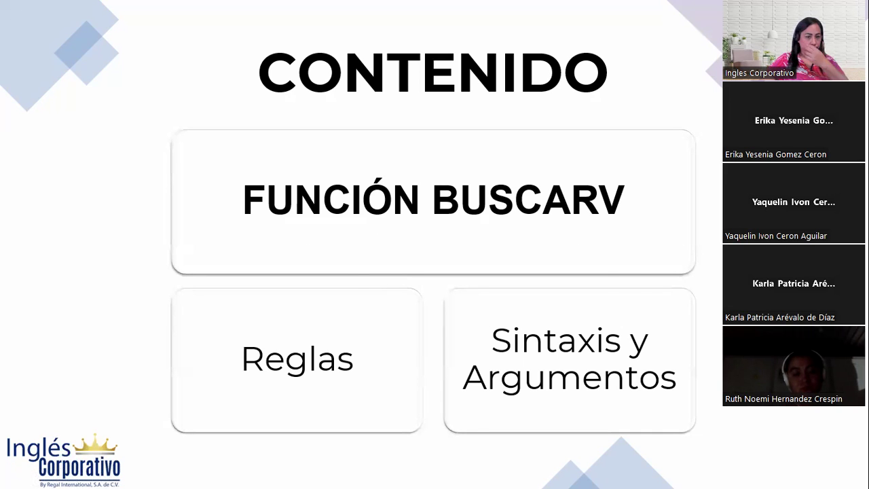
pyautogui.press('Right')
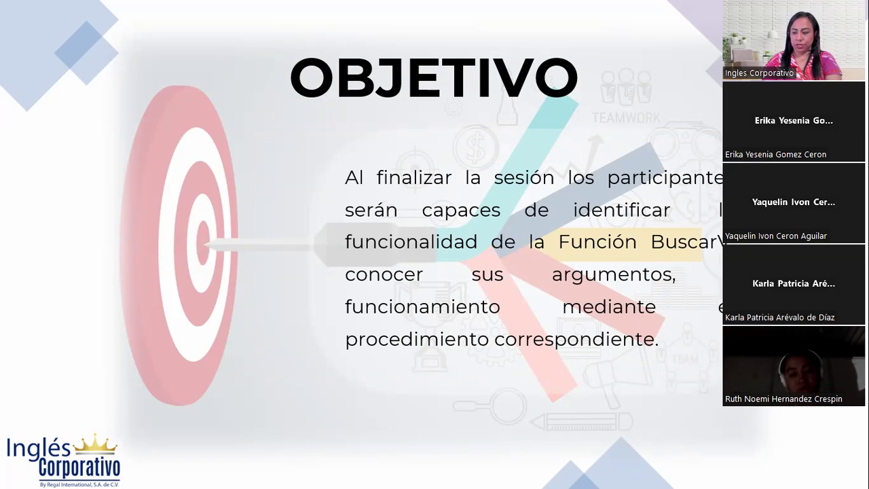
# - Advance the slideshow to the FUNCIÓN BUSCARV slide
pyautogui.press('Right')
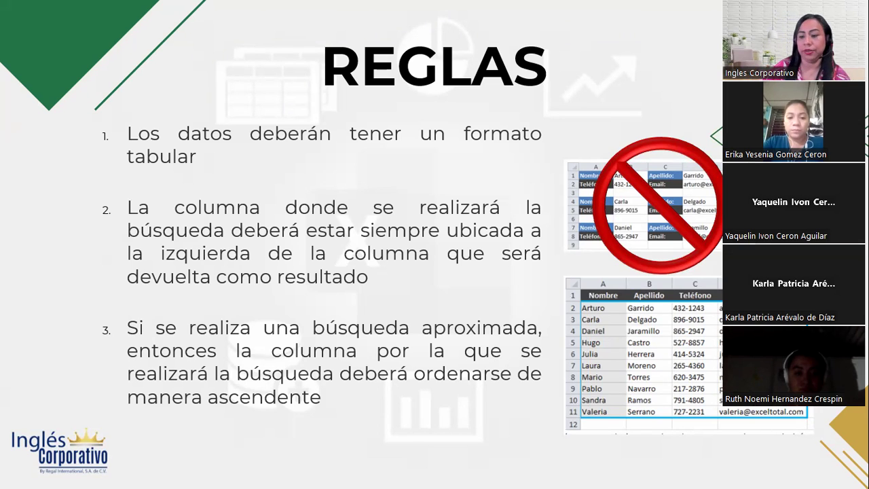
# - Advance the slideshow to the SINTAXIS Y ARGUMENTOS slide
pyautogui.press('Right')
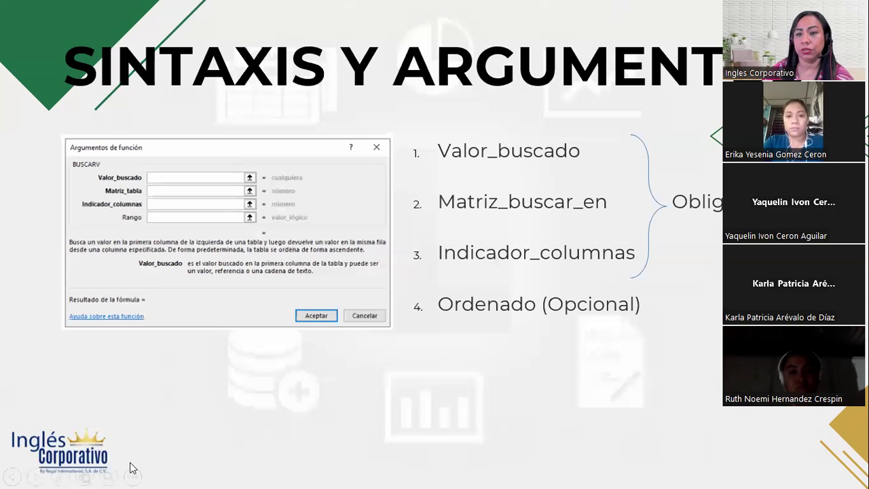
# - Advance to the DESARROLLO slide showing the six-employee table and ID 104 lookup
pyautogui.press('Right')
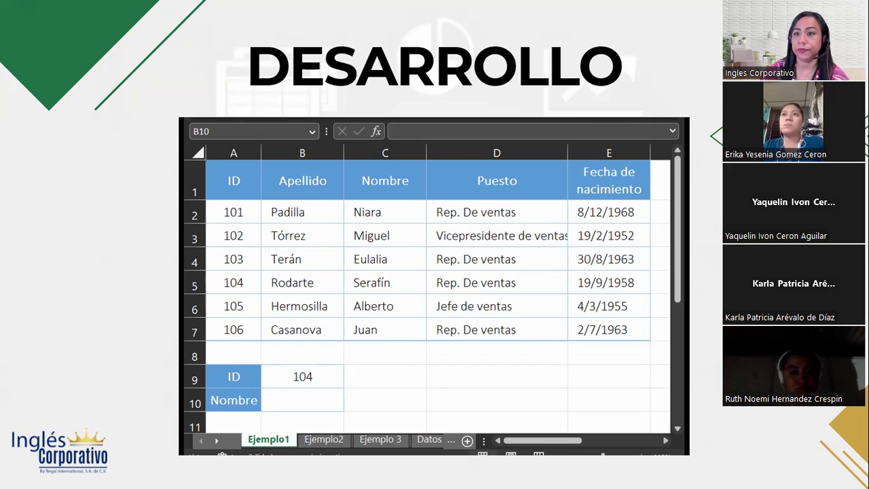
pyautogui.moveTo(868, 14)
pyautogui.mouseDown()
pyautogui.moveTo(684, 13)
pyautogui.moveTo(706, 171)
pyautogui.mouseUp()
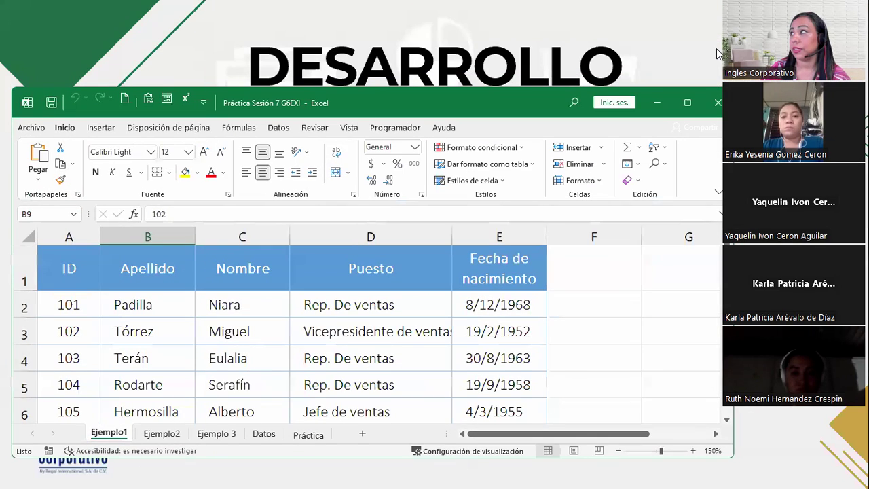
pyautogui.click(695, 109)
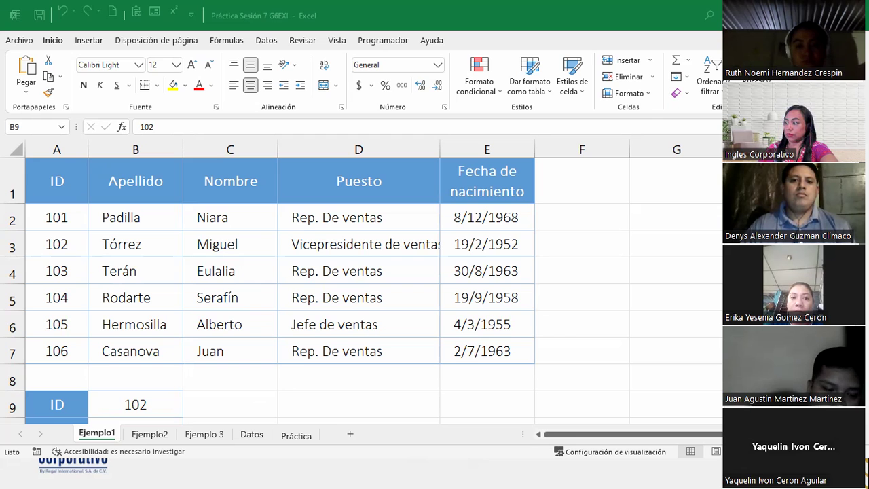
# - Zoom out on the Ejemplo1 sheet so the ID, Nombre and Fecha rows show
pyautogui.scroll(-2, 361, 282)
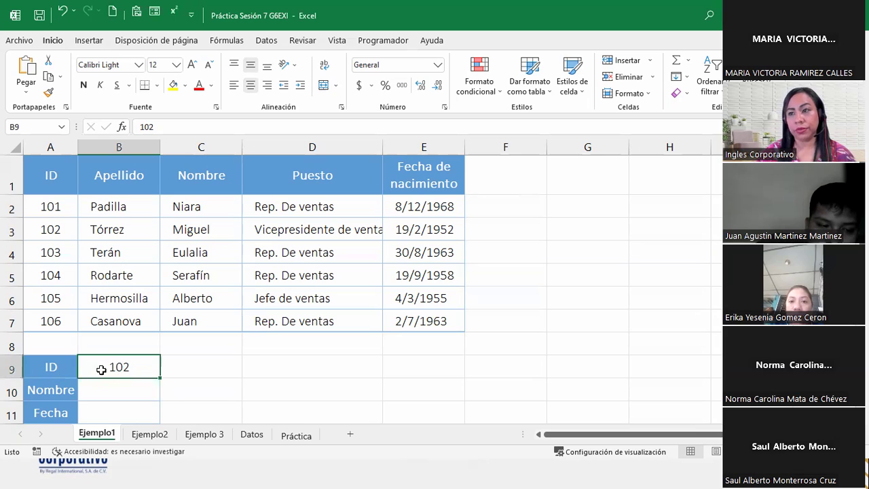
# - Select cell B10 beside Nombre and bring up the Fórmulas function library
pyautogui.click(110, 392)
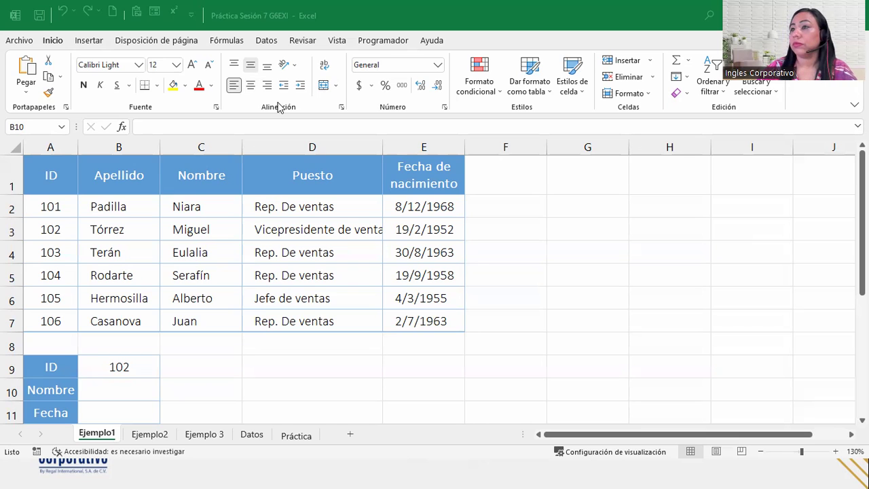
pyautogui.click(115, 386)
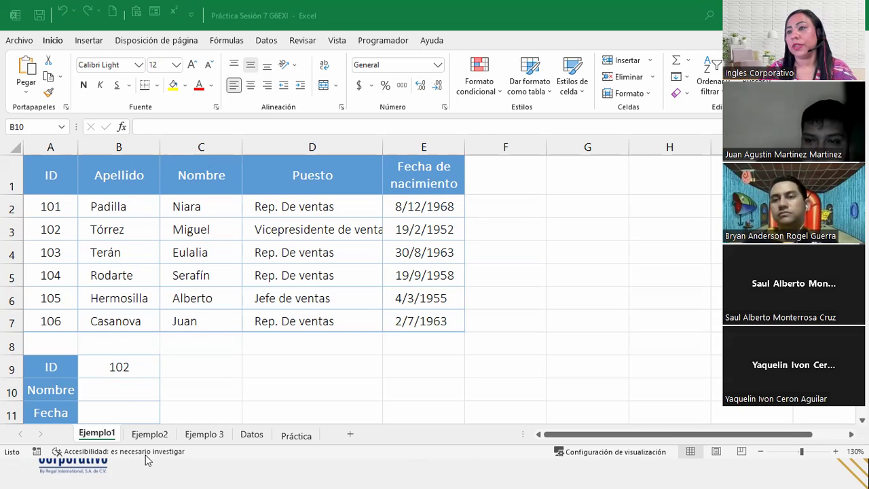
pyautogui.click(117, 390)
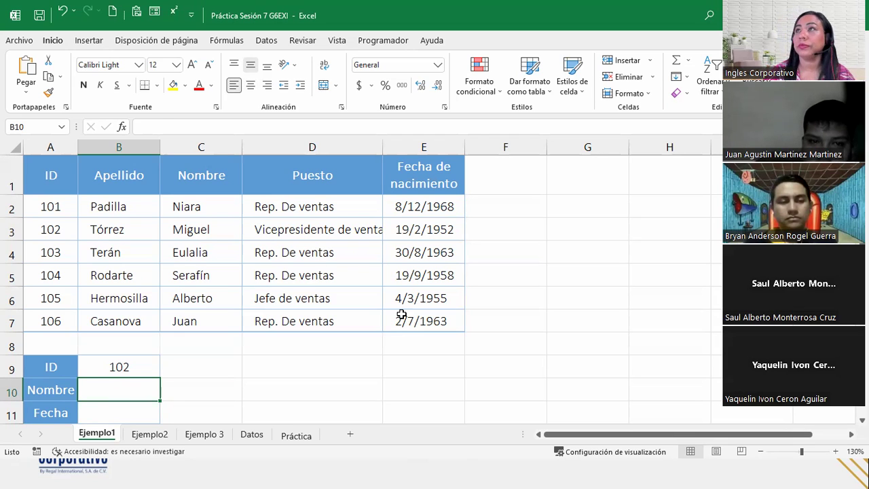
pyautogui.click(227, 42)
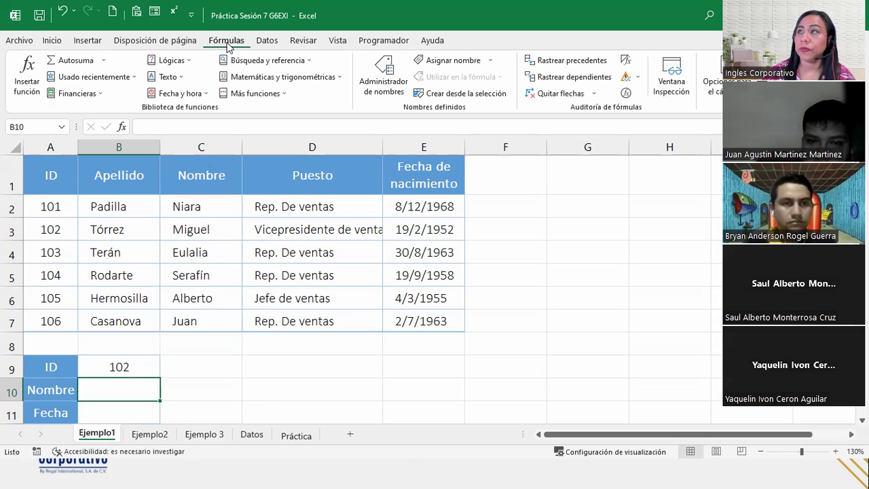
# - Insert BUSCARV into B10 from the Búsqueda y referencia function list
pyautogui.click(310, 62)
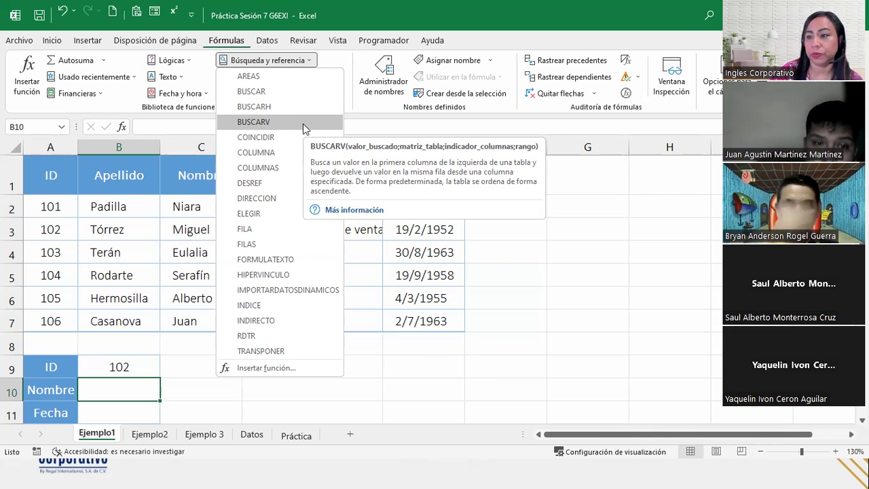
pyautogui.click(303, 124)
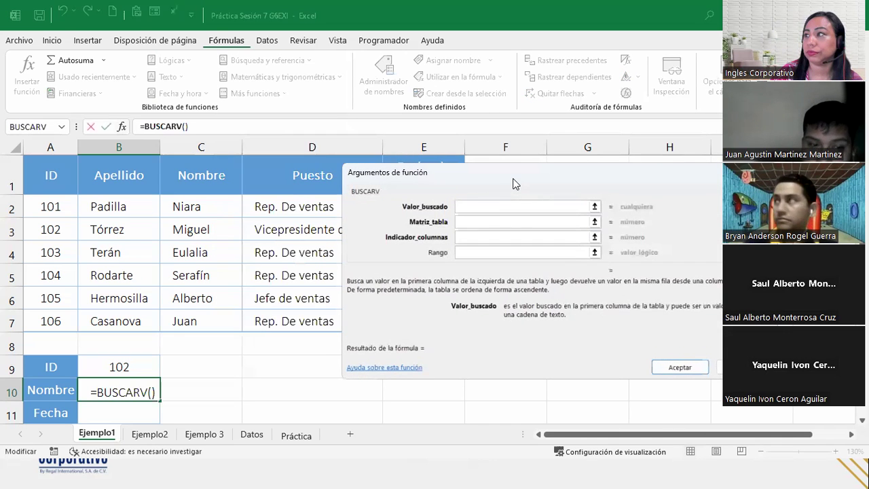
# - Set the BUSCARV Valor_buscado argument to B9, the cell holding ID 102
pyautogui.moveTo(518, 184); pyautogui.dragTo(397, 203)
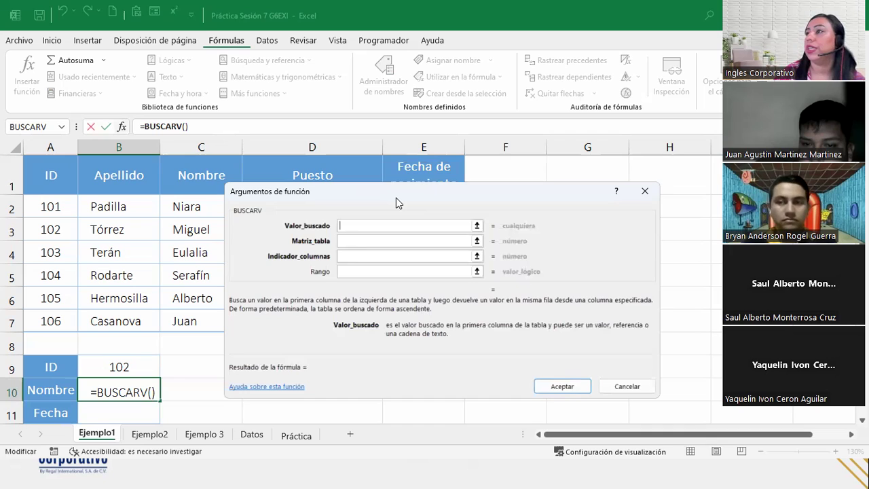
pyautogui.click(115, 368)
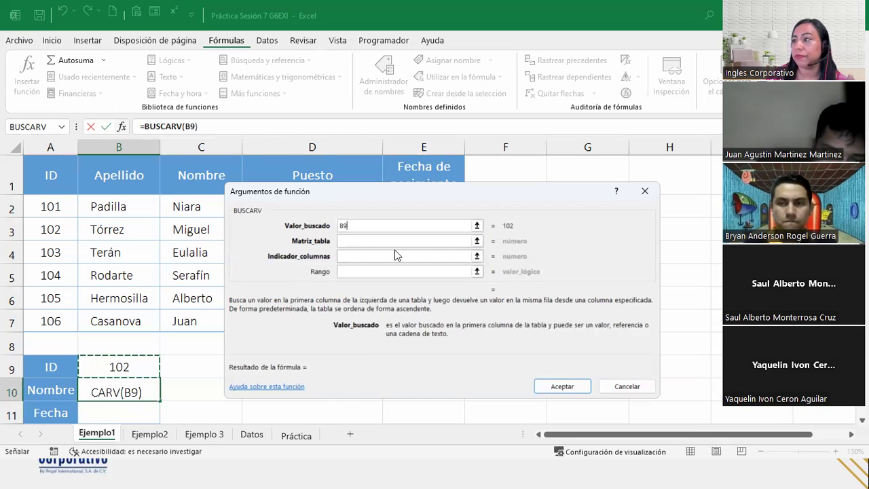
pyautogui.click(362, 237)
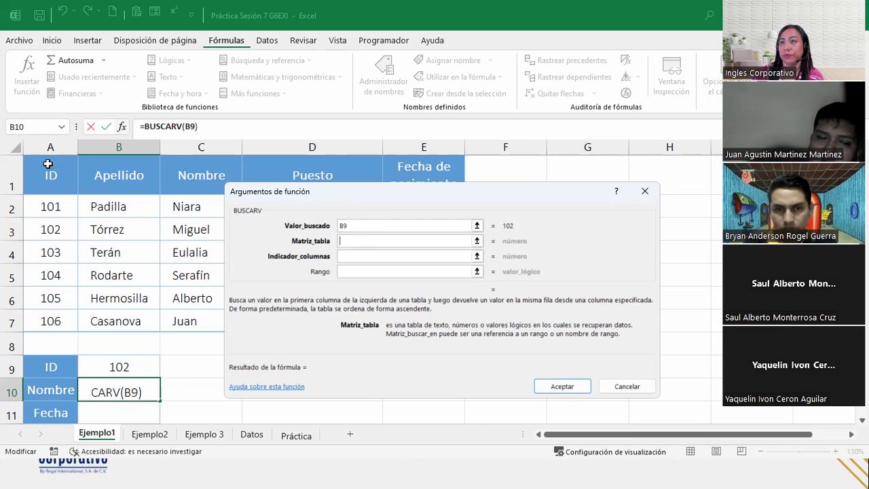
# - Set Matriz_tabla to A1:E7, then label column numbers above columns A (1) and B
pyautogui.moveTo(53, 176); pyautogui.dragTo(416, 318)
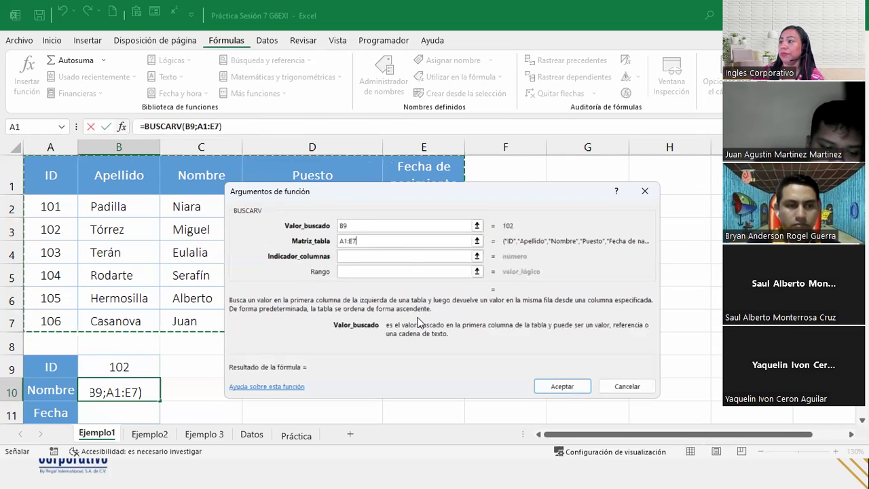
pyautogui.click(379, 256)
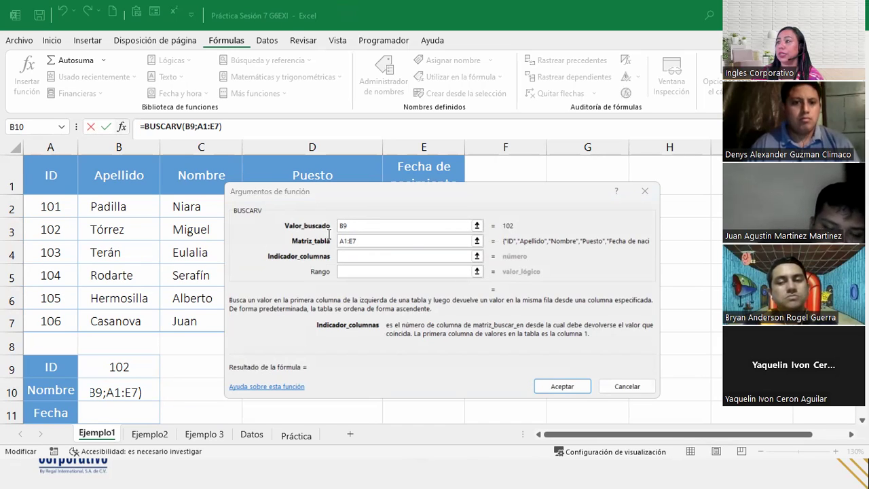
pyautogui.click(62, 148)
pyautogui.write('1')
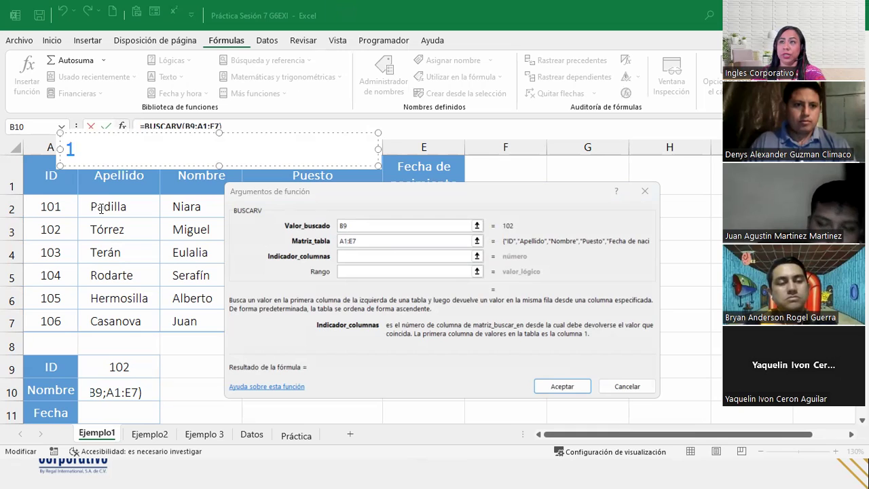
pyautogui.click(100, 209)
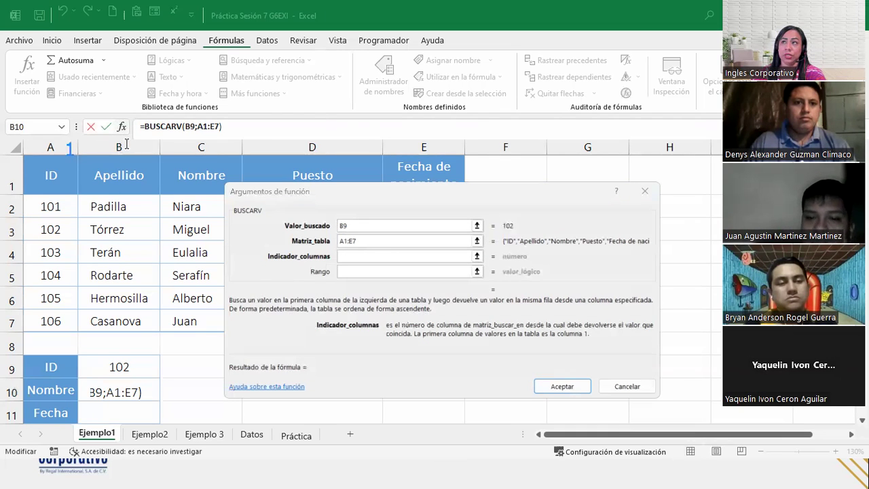
pyautogui.click(127, 144)
# - Annotate blue numbers 2, 3, 4 and 5 above column headers B, C, D and E
pyautogui.write('2')
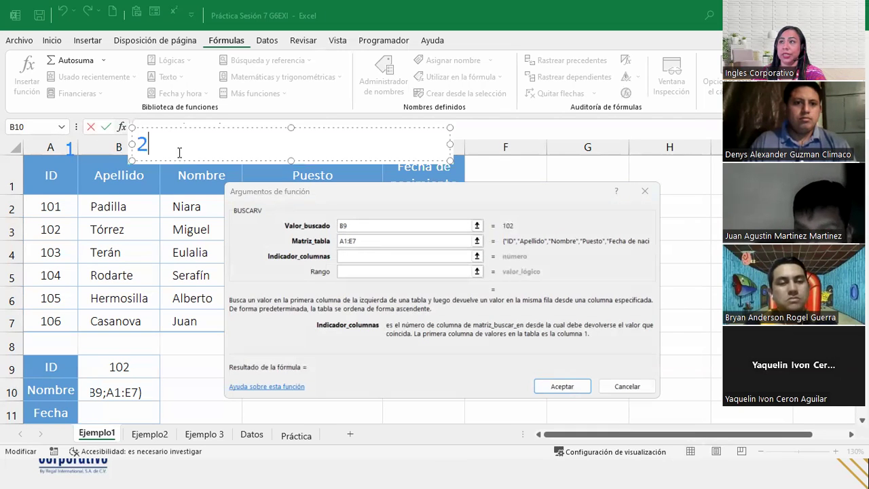
pyautogui.click(175, 180)
pyautogui.click(230, 141)
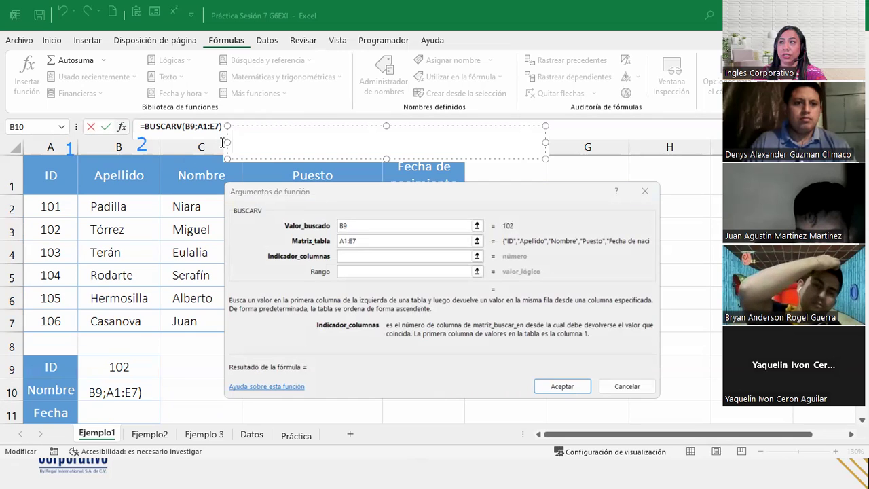
pyautogui.click(217, 142)
pyautogui.write('3')
pyautogui.click(318, 144)
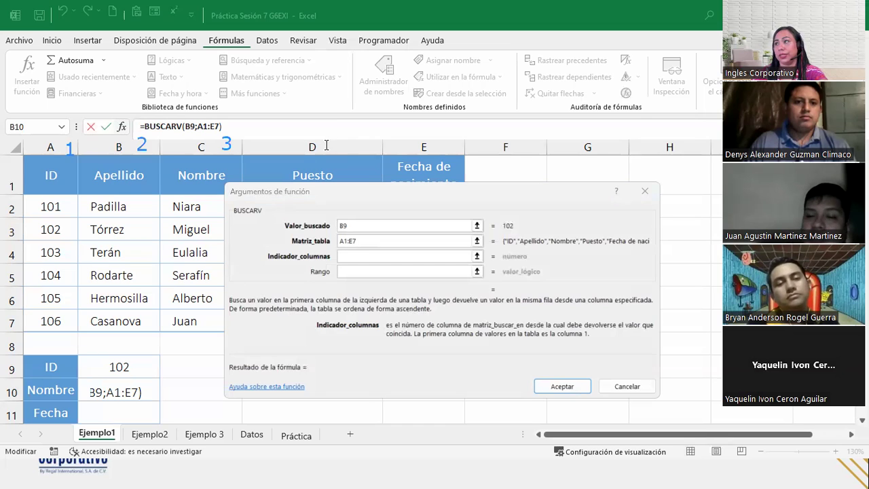
pyautogui.click(318, 144)
pyautogui.write('4')
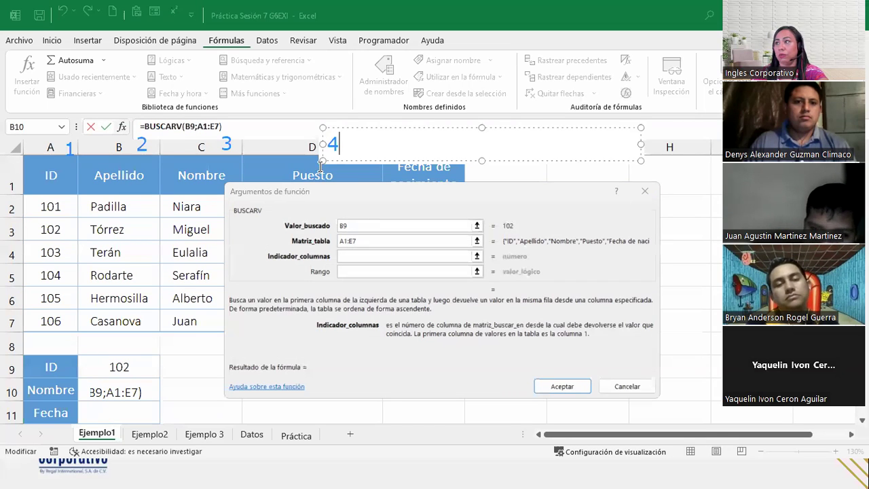
pyautogui.click(321, 165)
pyautogui.click(433, 148)
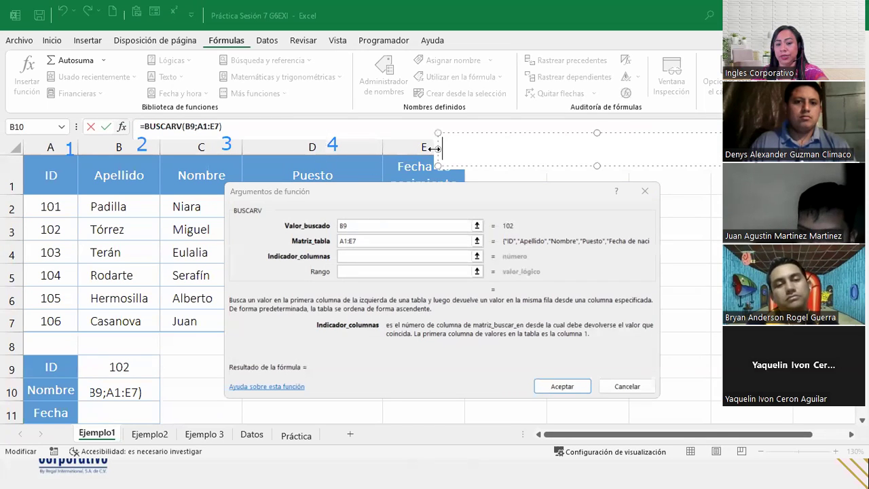
pyautogui.write('5')
pyautogui.click(391, 161)
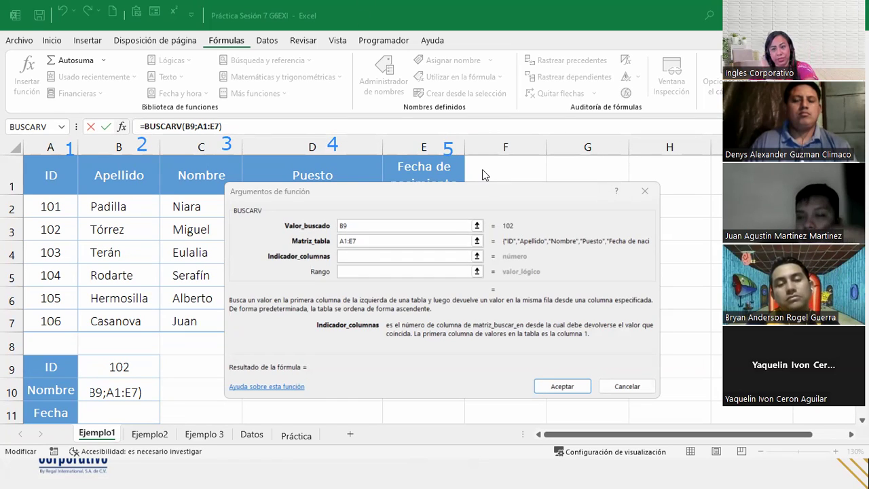
# - Enter 3 as BUSCARV's Indicador_columnas so the preview returns the employee name for ID 102
pyautogui.click(392, 256)
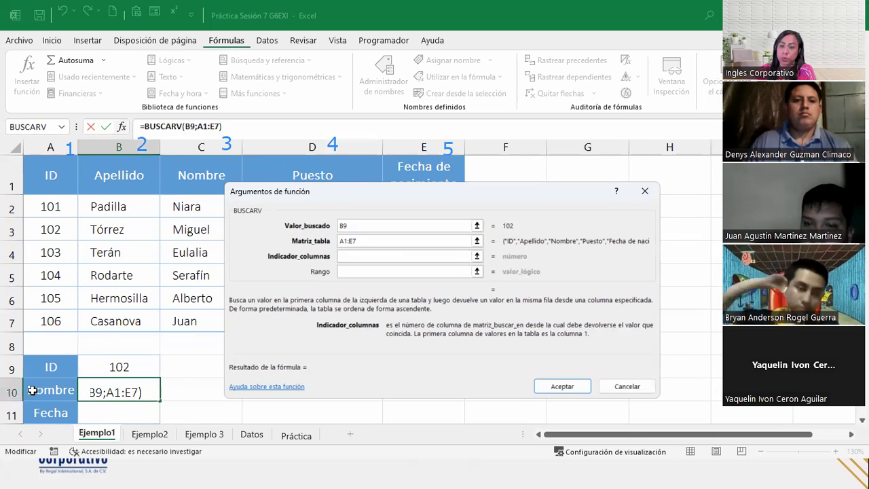
pyautogui.click(354, 257)
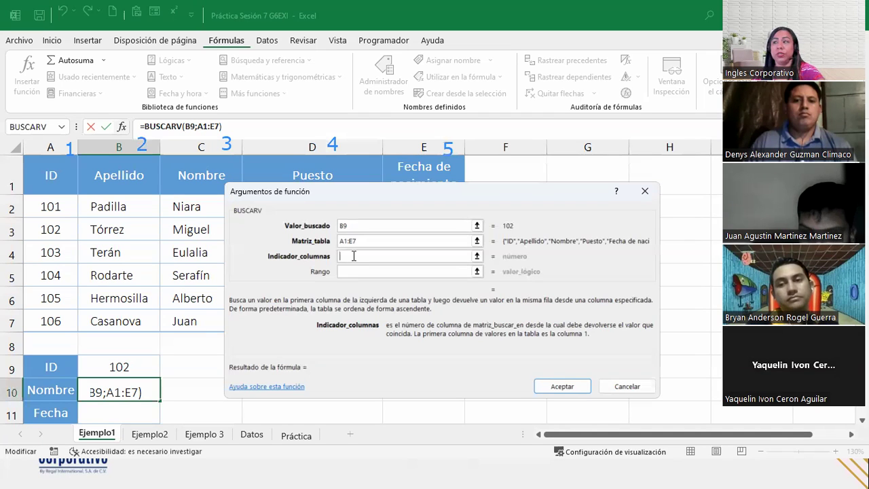
pyautogui.write('3')
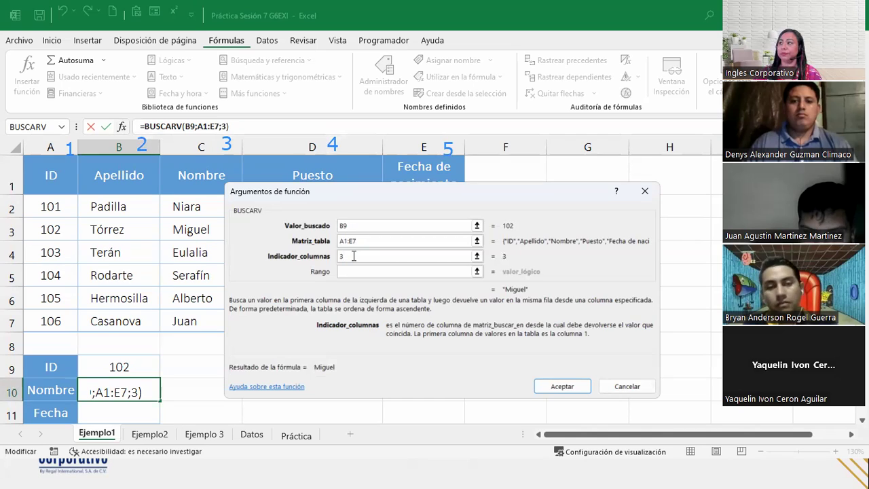
pyautogui.click(353, 272)
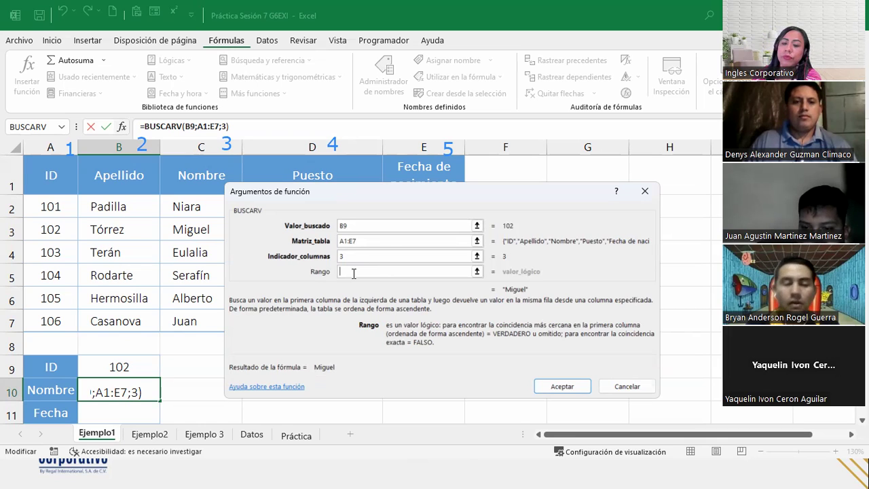
# - Enter 0 in Rango for an exact match and accept =BUSCARV(B9;A1:E7;3;0) into B10
pyautogui.write('0')
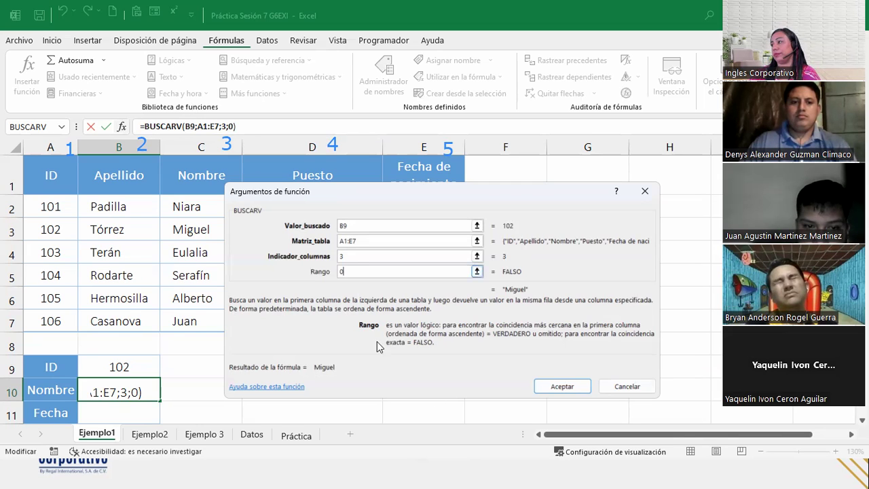
pyautogui.click(563, 386)
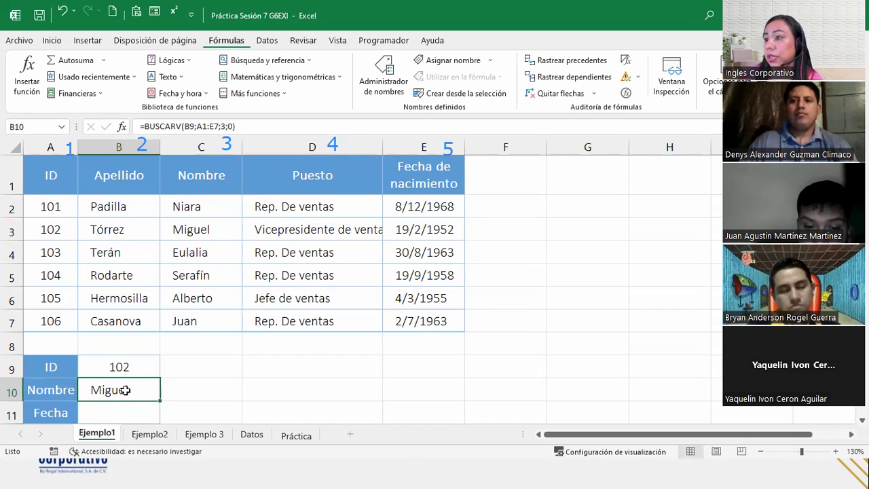
# - Change the lookup ID in B9 to 105 and highlight the matching row 6
pyautogui.click(137, 366)
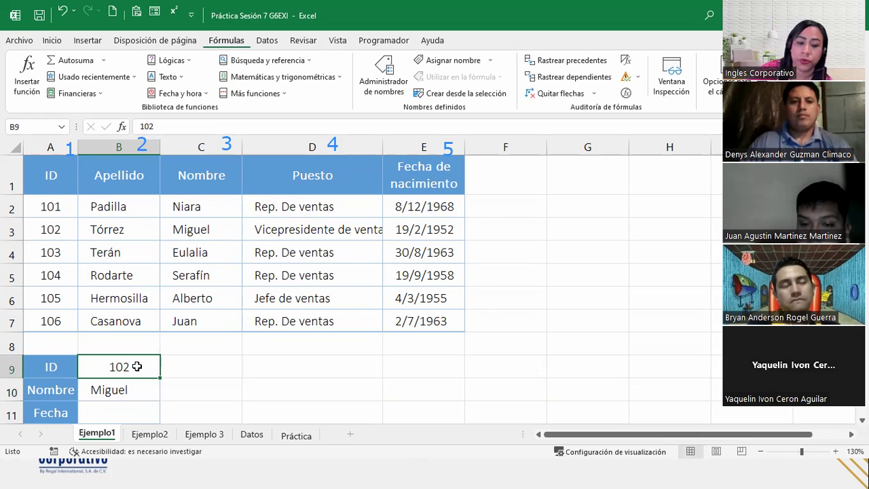
pyautogui.write('105')
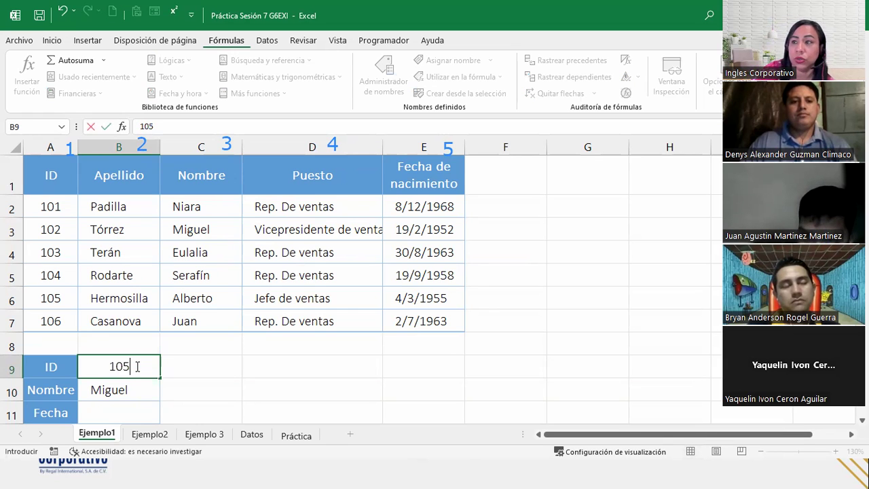
pyautogui.press('Return')
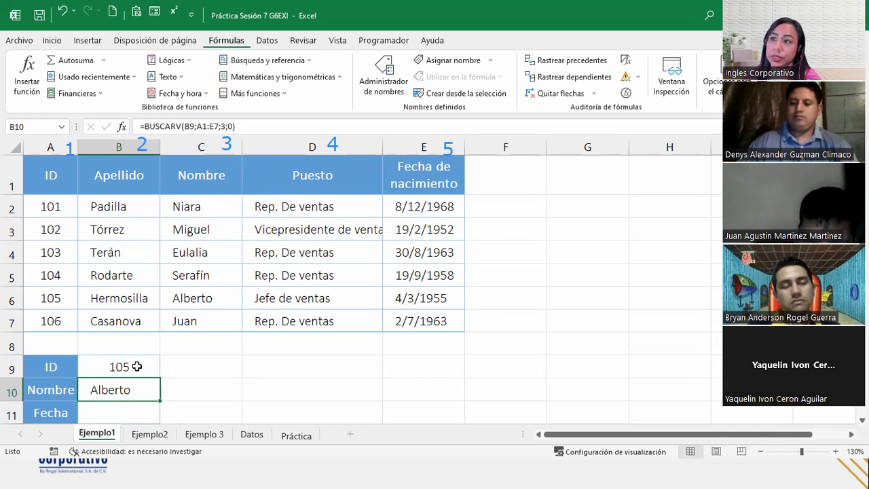
pyautogui.click(11, 298)
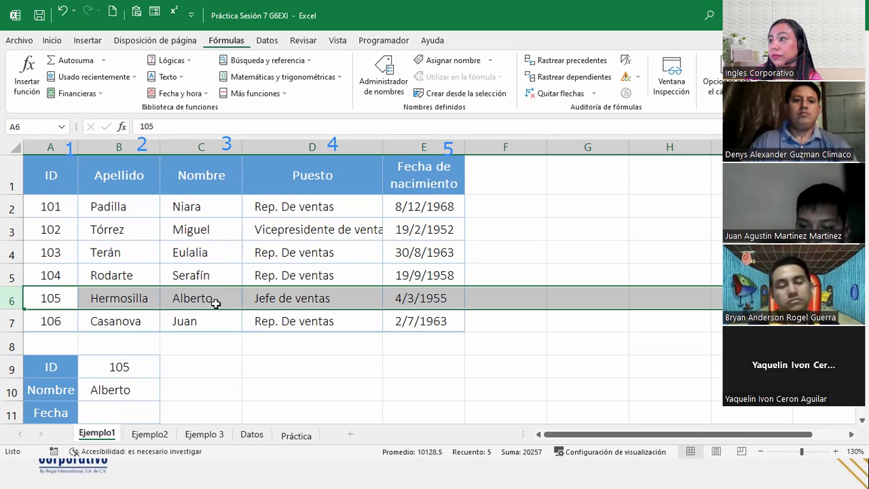
pyautogui.click(110, 404)
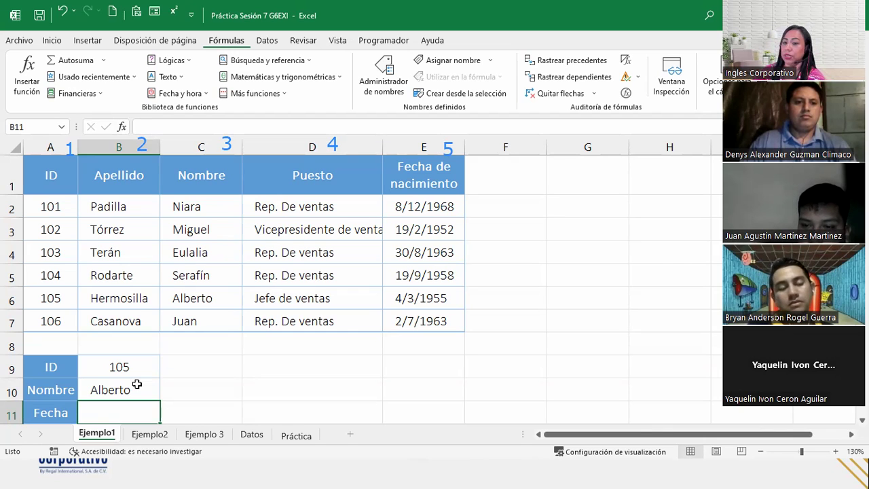
pyautogui.click(38, 410)
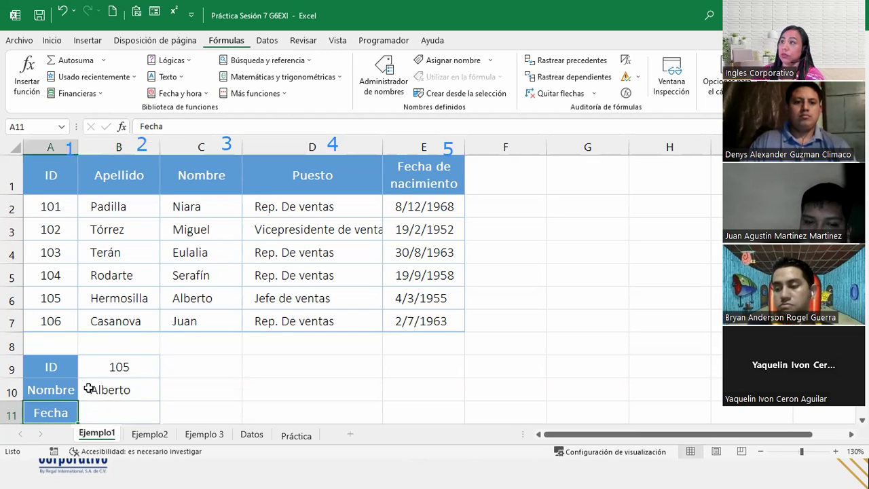
pyautogui.click(119, 410)
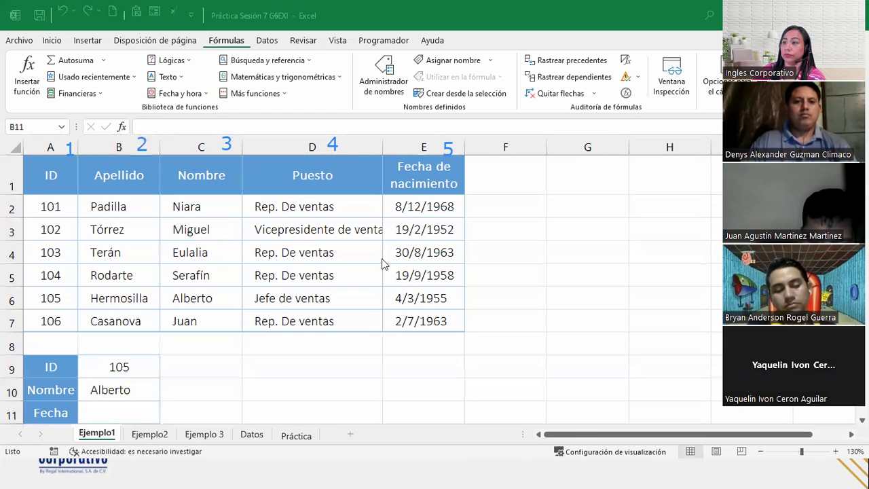
pyautogui.click(119, 406)
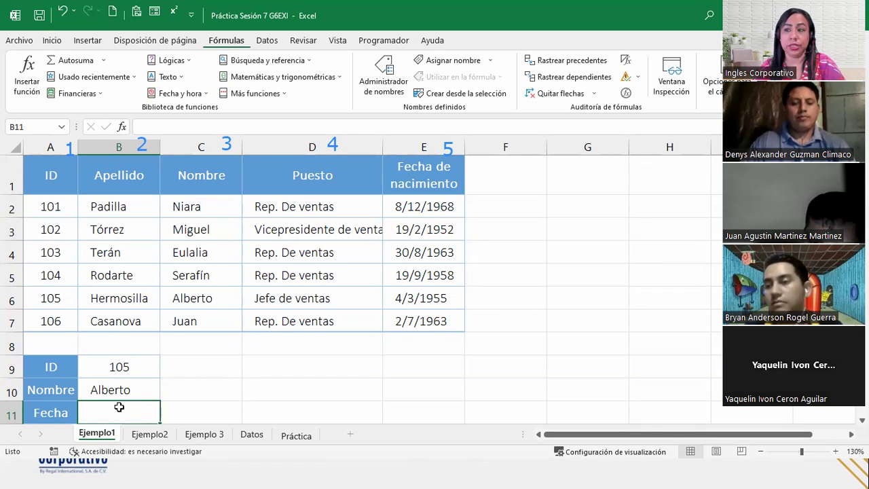
# - Start =BUSCARV in B11 with lookup value B9 and table range A1:E7
pyautogui.write('=bus')
pyautogui.write('car')
pyautogui.press('Down')
pyautogui.press('Down')
pyautogui.press('Tab')
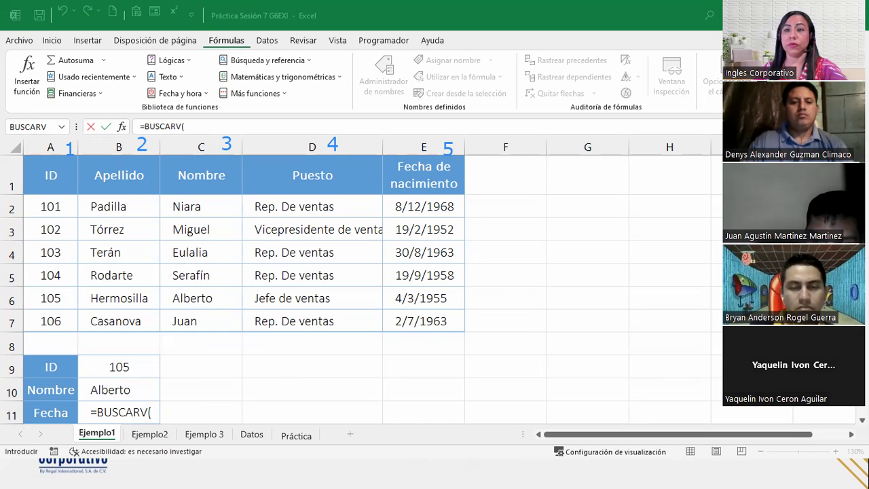
pyautogui.click(105, 226)
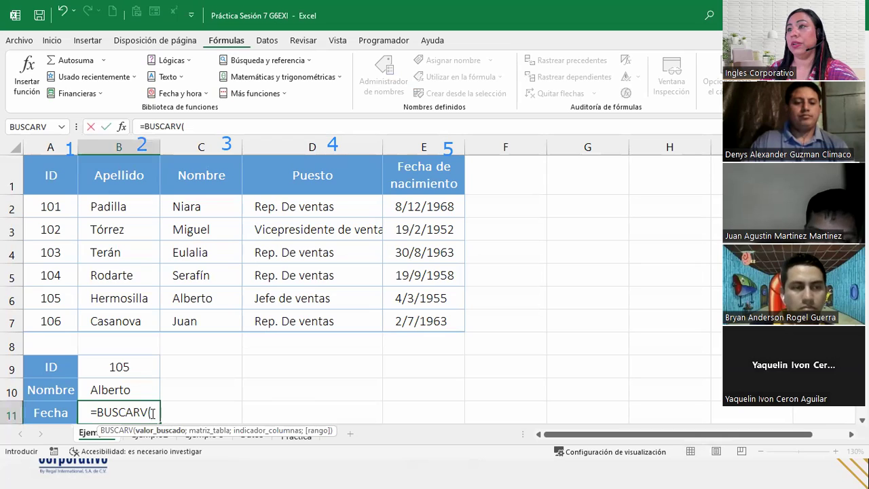
pyautogui.click(103, 365)
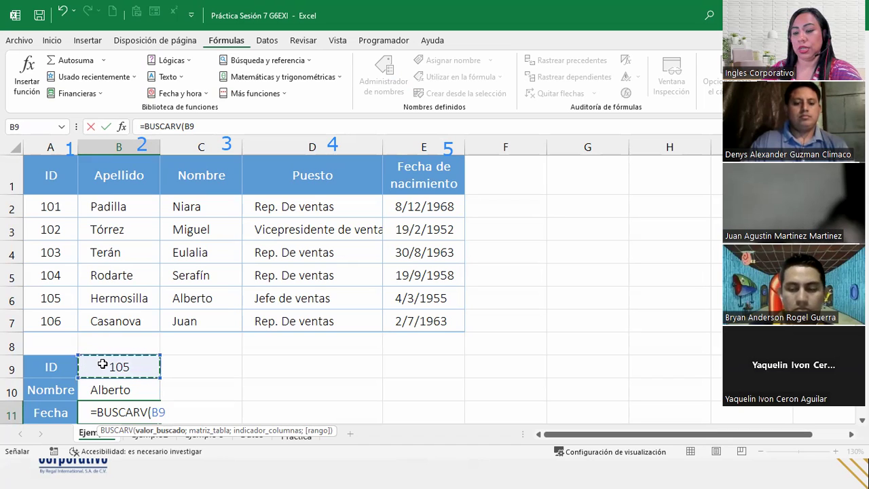
pyautogui.write(';')
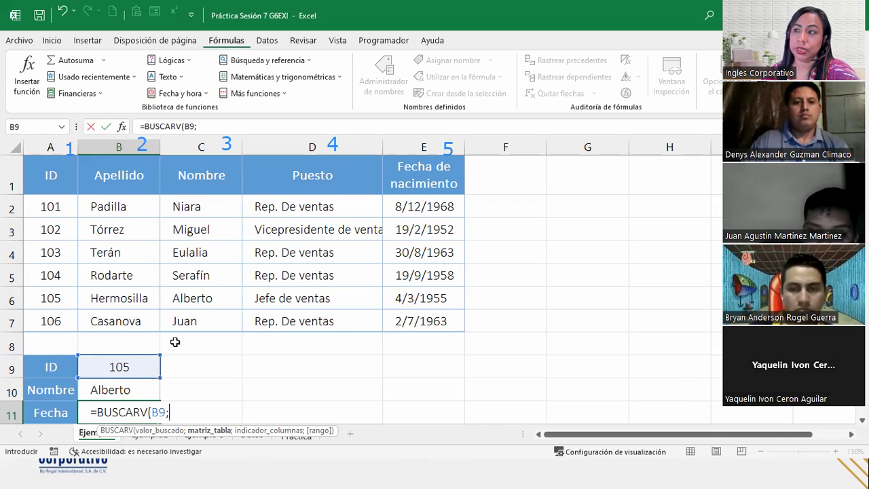
pyautogui.moveTo(59, 188); pyautogui.dragTo(402, 318)
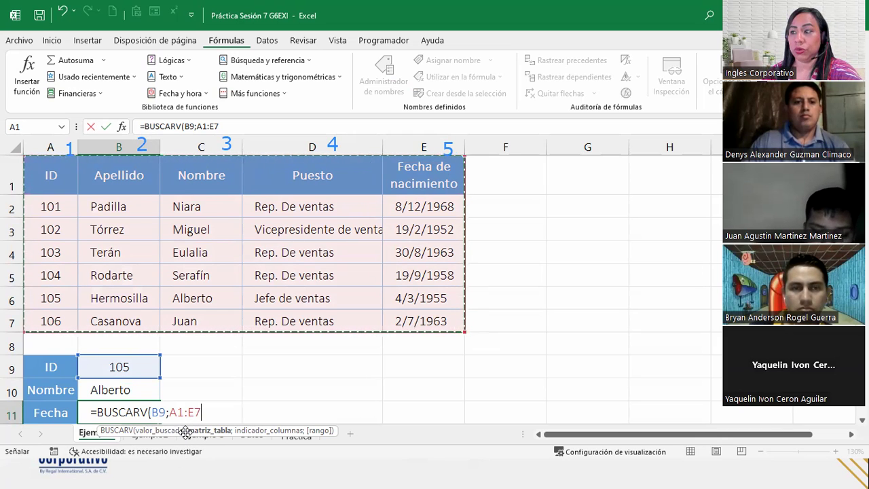
# - Append column index 5 and exact-match 0 to close the Fecha formula
pyautogui.click(166, 412)
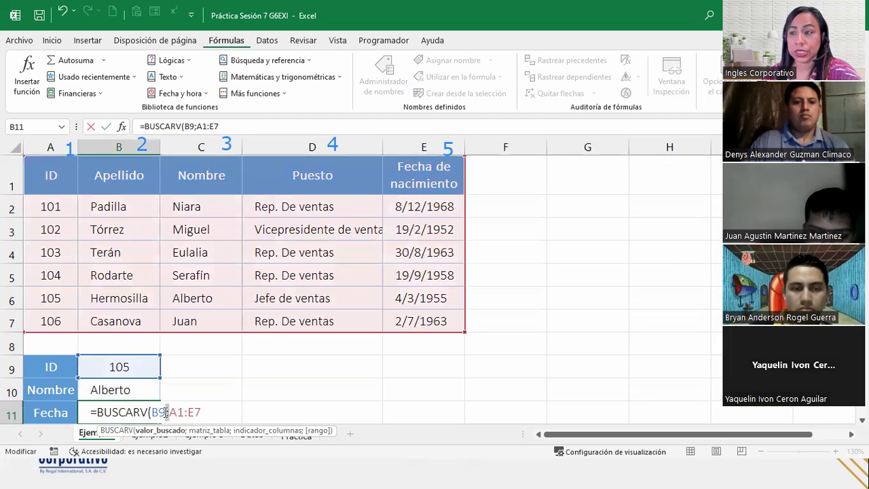
pyautogui.click(210, 413)
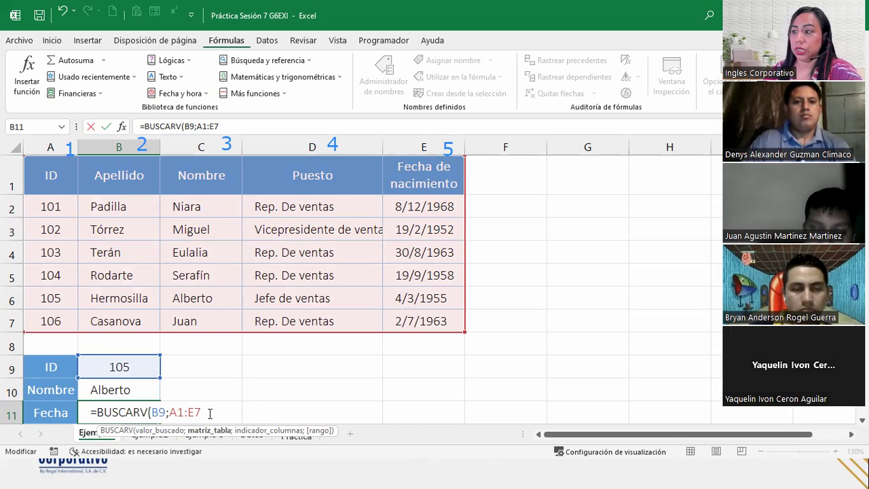
pyautogui.write(';5')
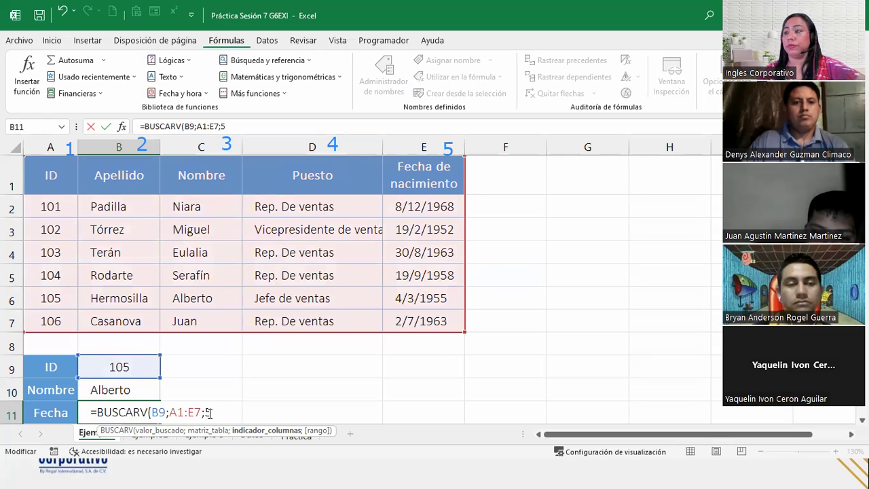
pyautogui.write(';')
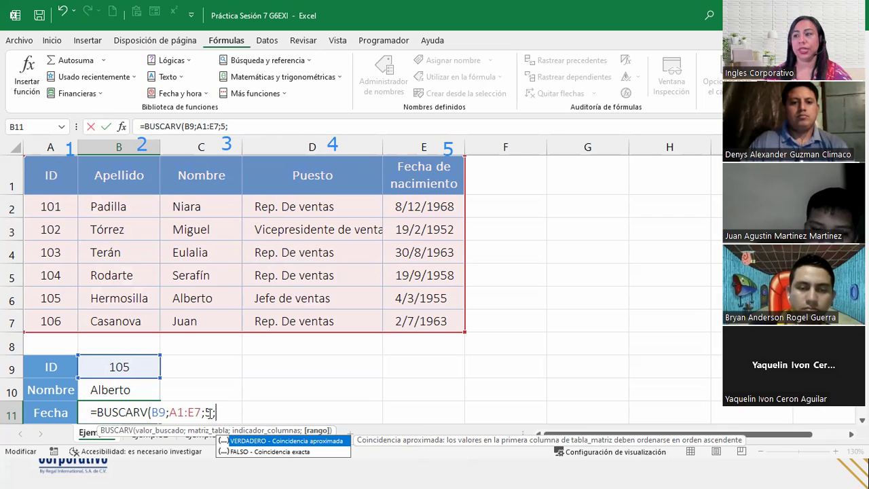
pyautogui.write('0')
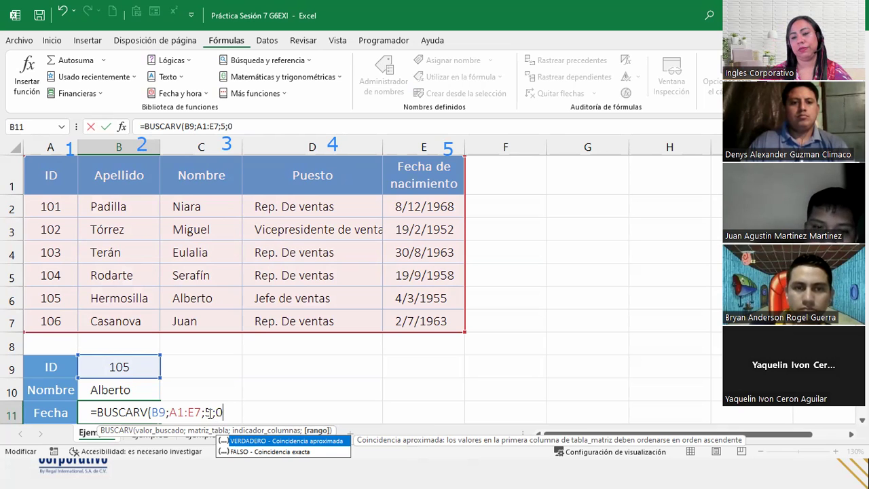
pyautogui.write(')')
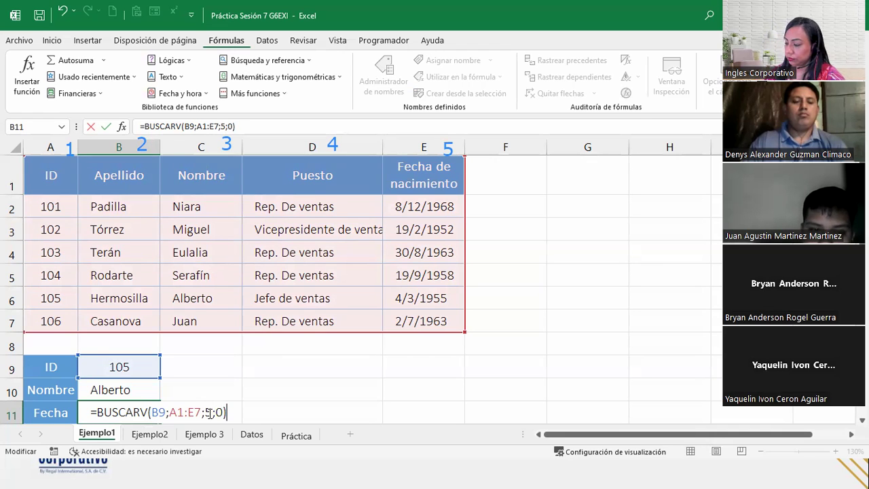
# - Commit the Fecha formula so B11 shows 4/3/1955, then review B11 and B9
pyautogui.press('Return')
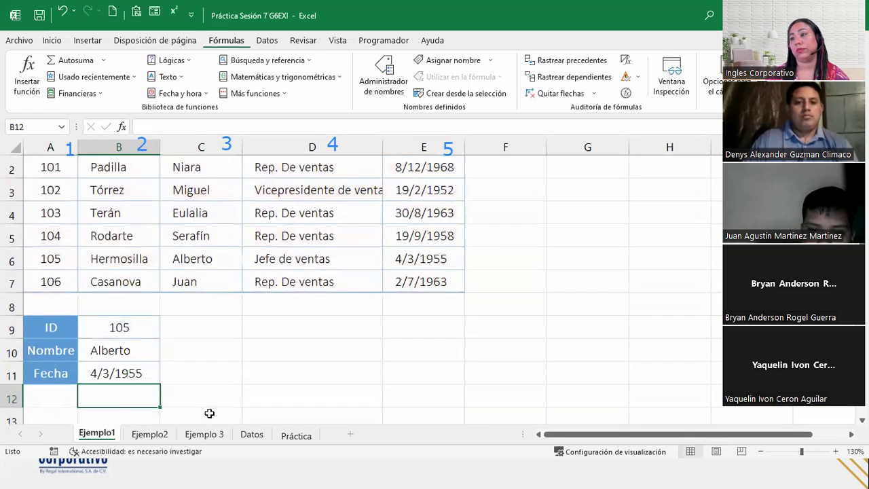
pyautogui.click(119, 368)
pyautogui.click(129, 322)
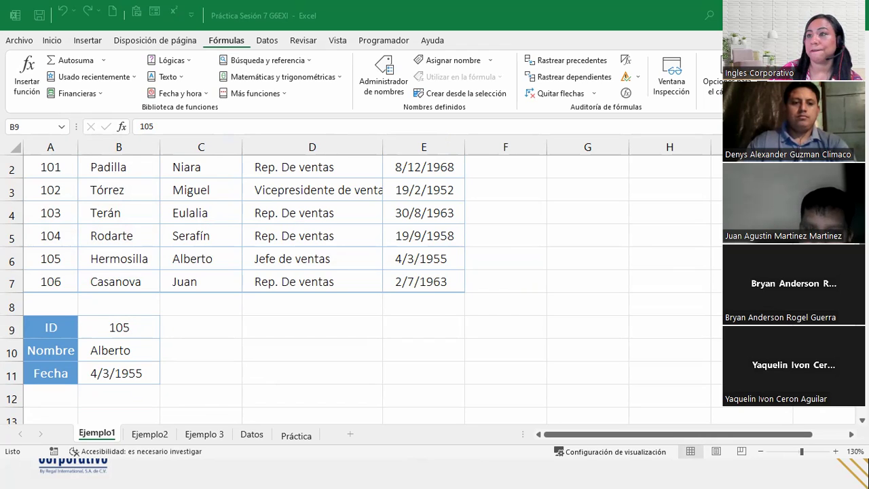
pyautogui.click(111, 334)
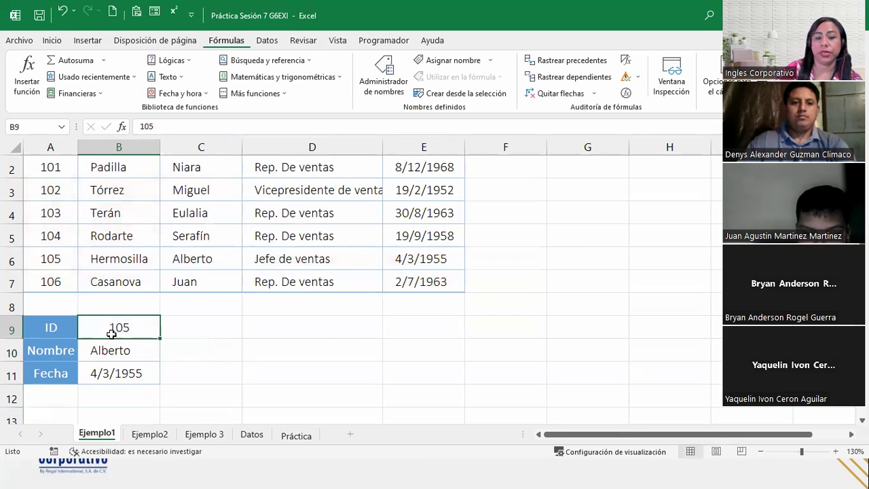
# - Set B9 to 102, verify the name and 19/2/1952 in the table, and autofit column D
pyautogui.write('102')
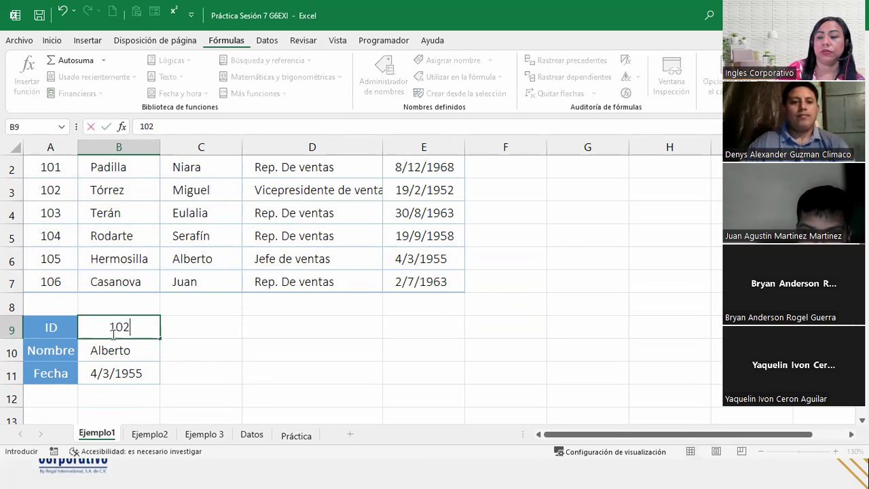
pyautogui.press('Return')
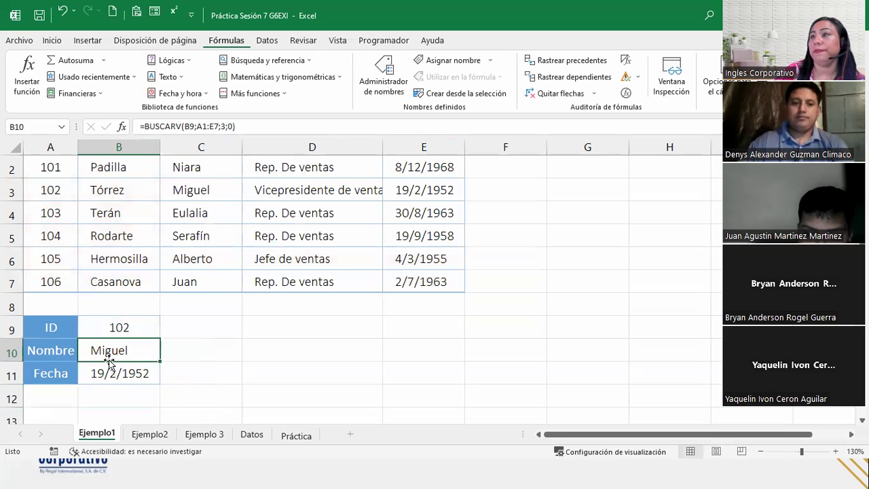
pyautogui.scroll(1, 123, 237)
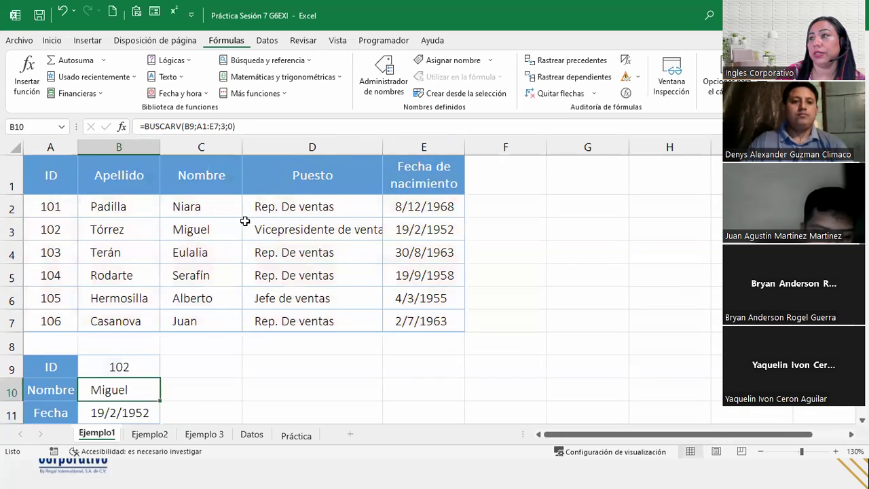
pyautogui.click(199, 228)
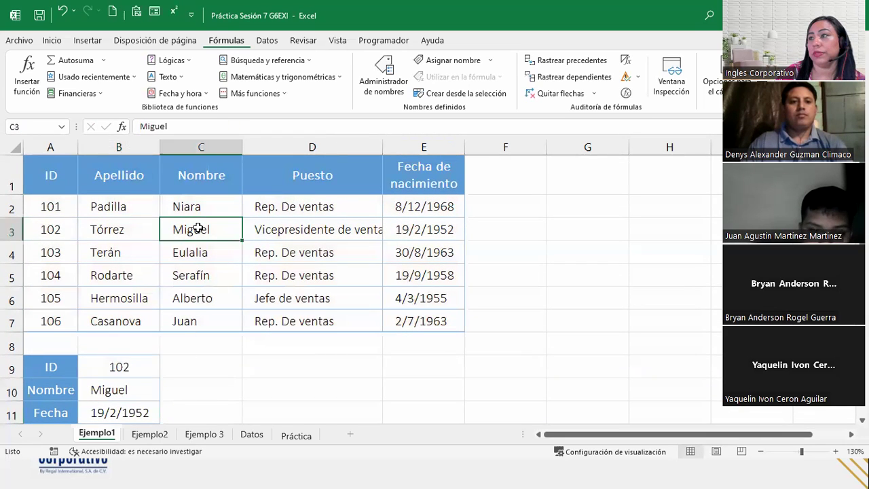
pyautogui.click(455, 229)
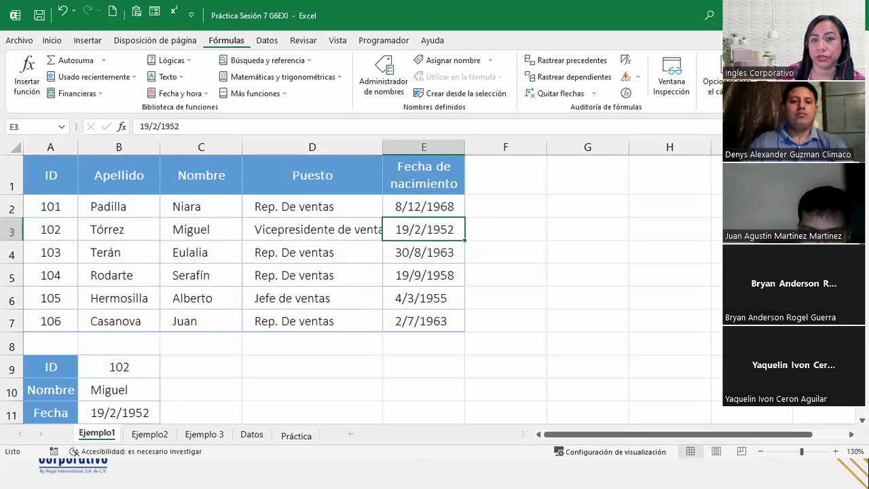
pyautogui.hotkey('alt', 'Tab')
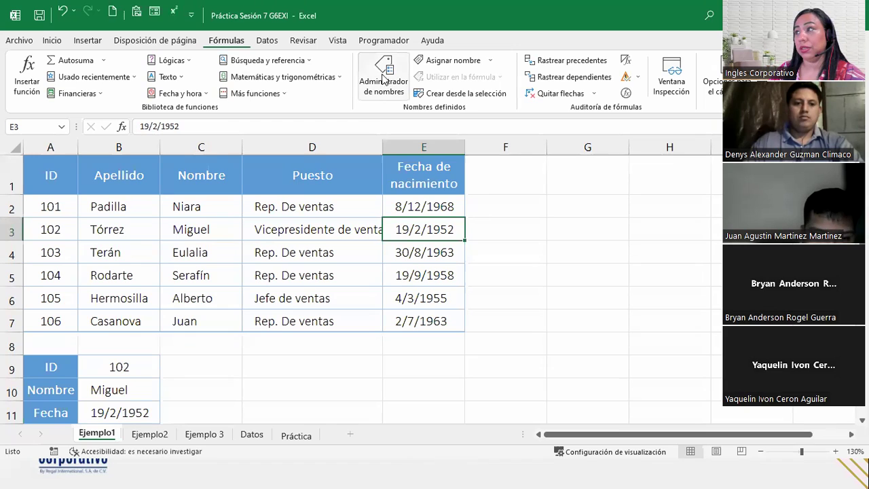
pyautogui.doubleClick(382, 148)
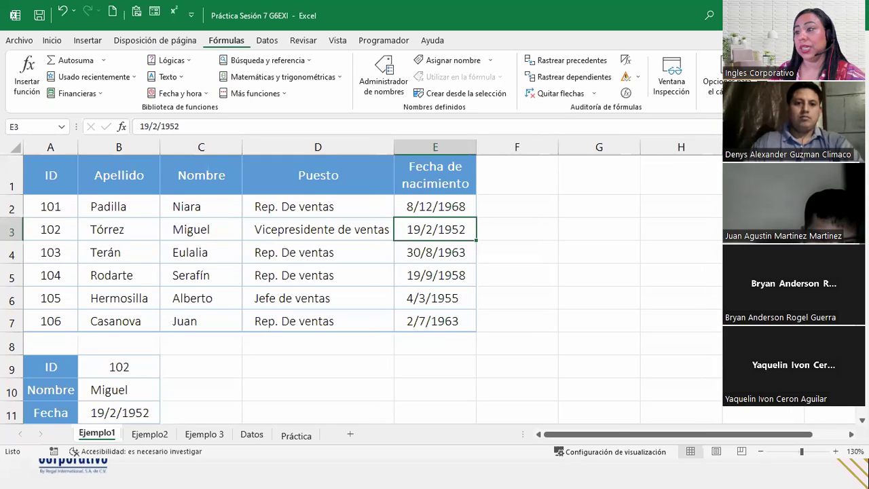
# - Go to the Ejemplo2 sheet and select the Teléfono cell B2 below the name in B1
pyautogui.click(148, 435)
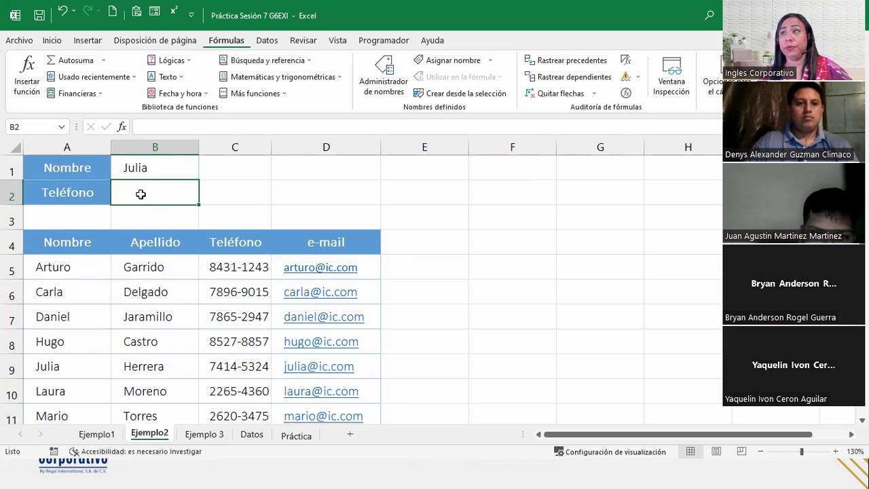
pyautogui.click(149, 173)
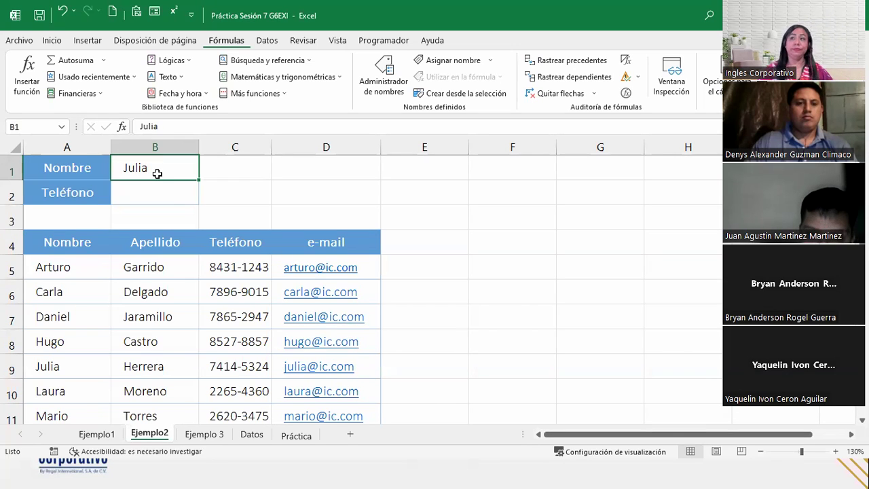
pyautogui.click(174, 197)
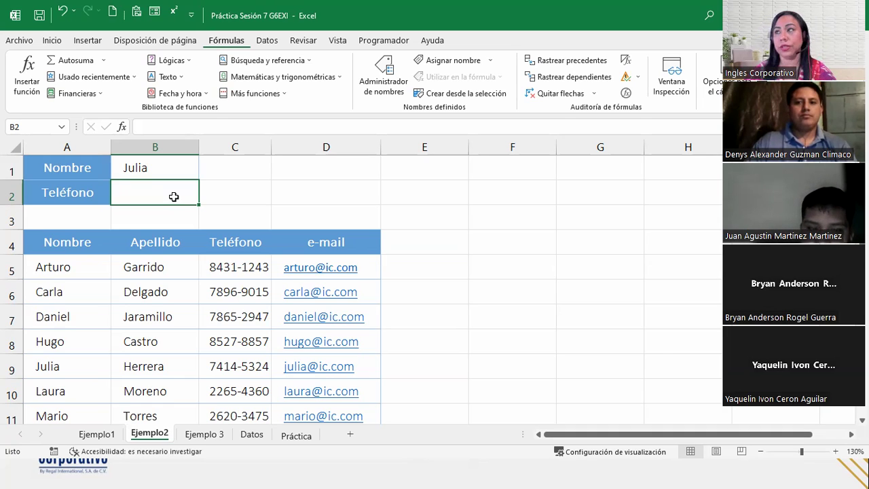
# - Build =BUSCARV(B1;A4:D14;3; in B2, using B1, table A4:D14 and column 3
pyautogui.write('=')
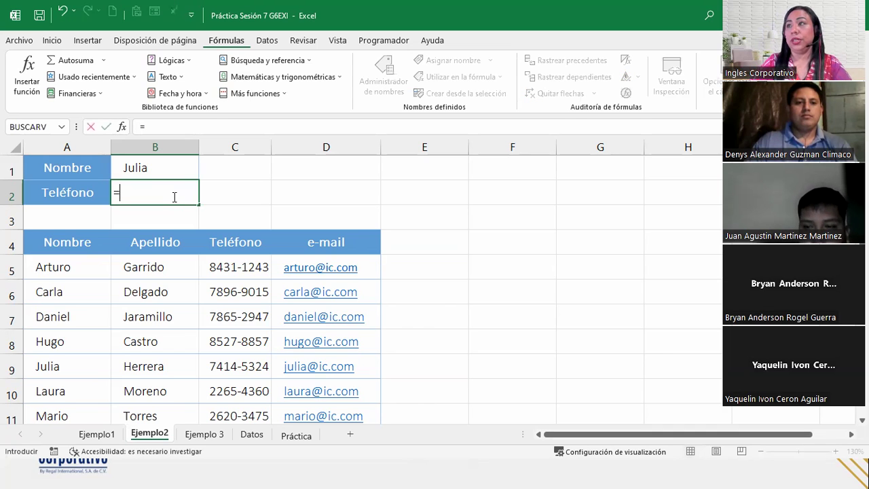
pyautogui.write('buscar')
pyautogui.press('Down')
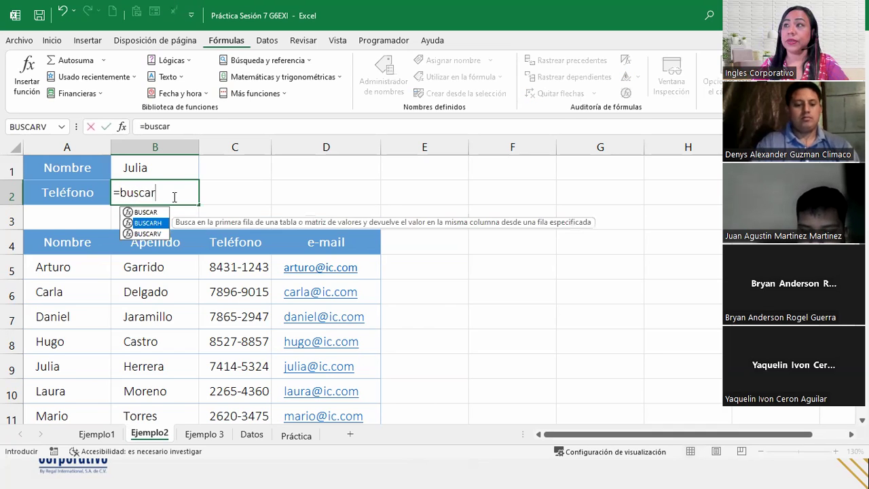
pyautogui.press('Down')
pyautogui.press('Tab')
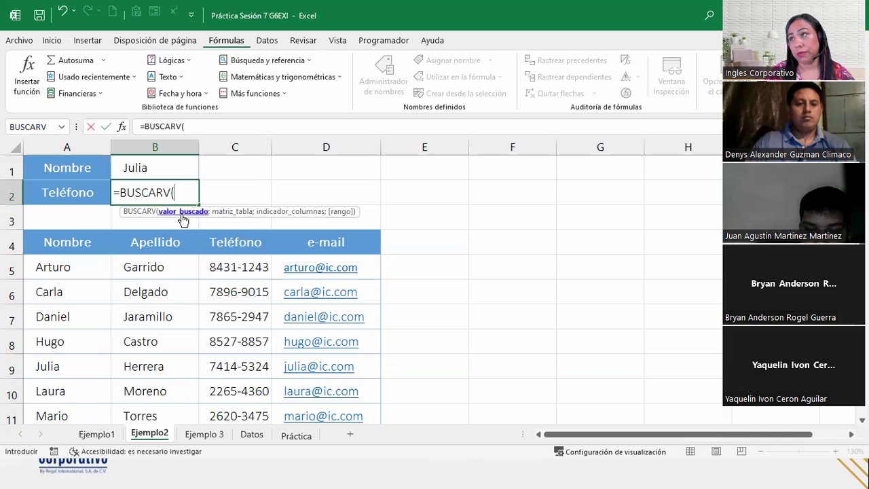
pyautogui.click(158, 164)
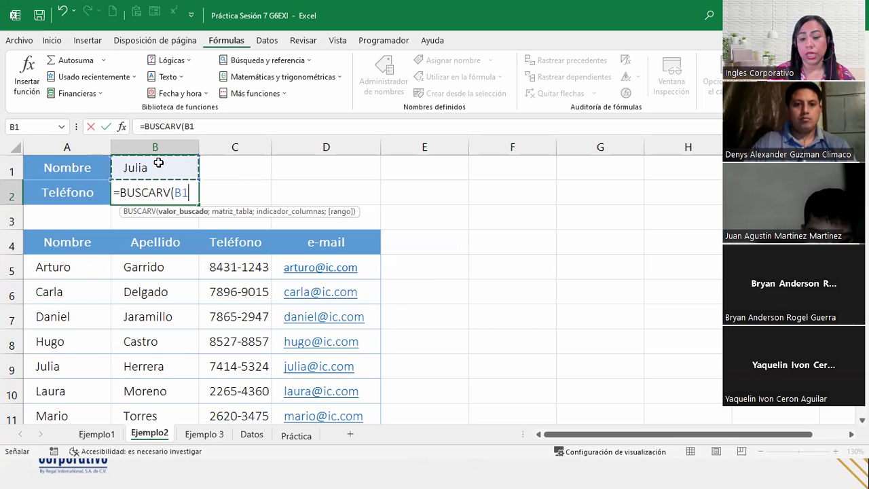
pyautogui.write(';')
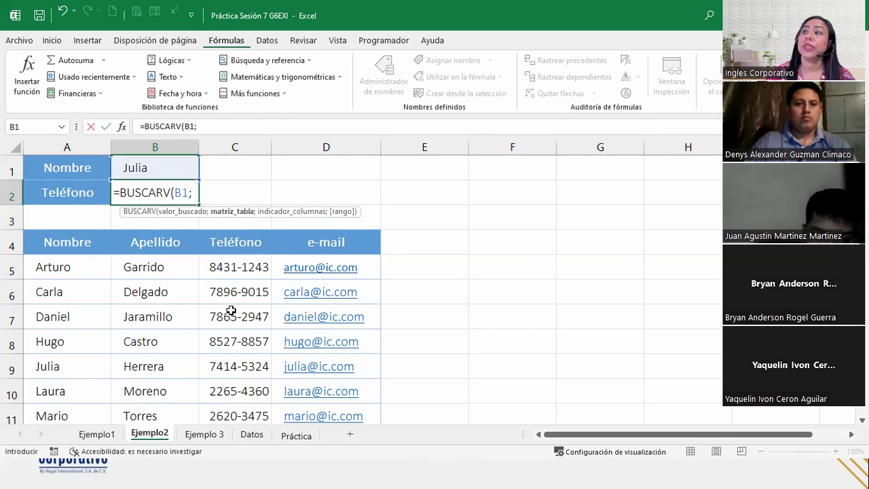
pyautogui.moveTo(64, 241)
pyautogui.mouseDown()
pyautogui.moveTo(283, 426)
pyautogui.moveTo(300, 369)
pyautogui.mouseUp()
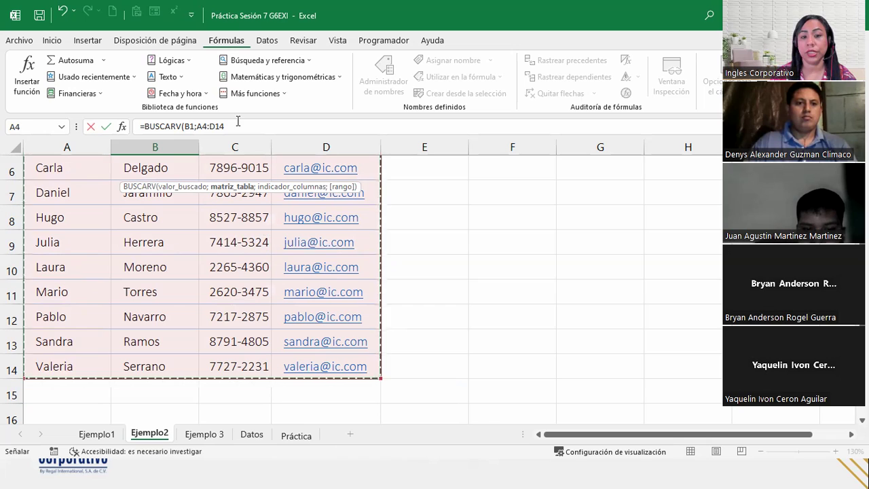
pyautogui.write(';')
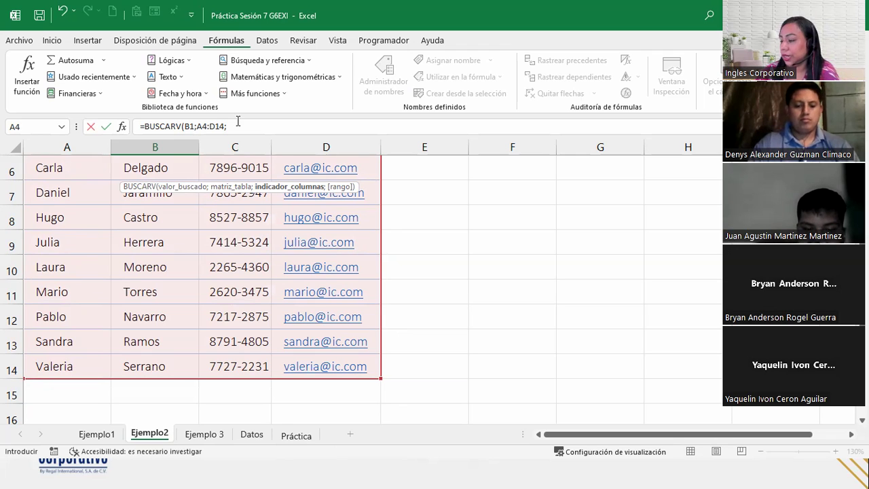
pyautogui.scroll(2, 190, 284)
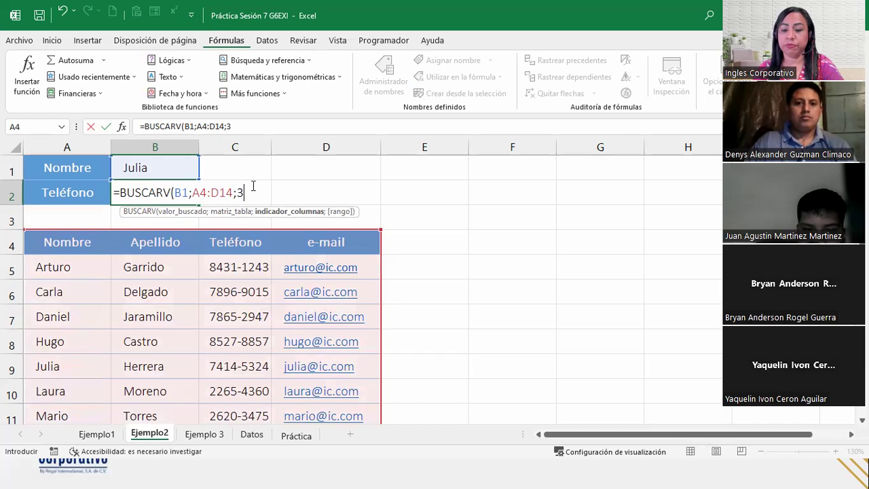
pyautogui.write(';')
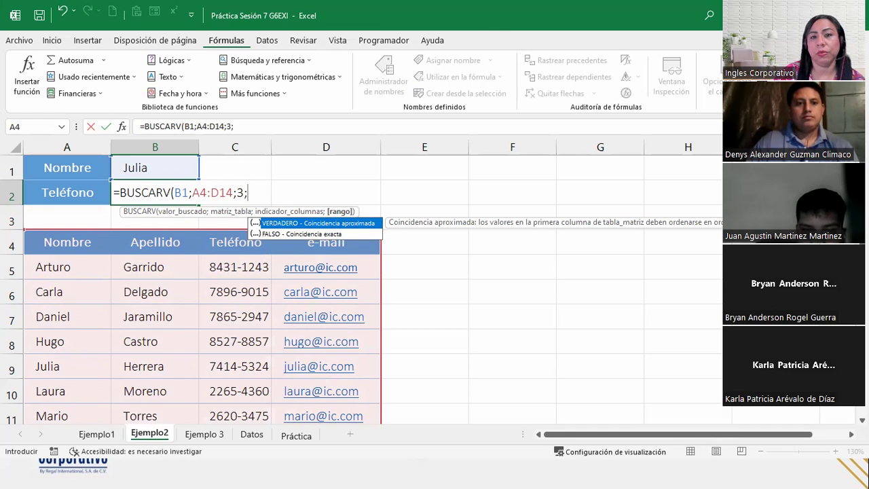
# - Close with 0) and enter =BUSCARV(B1;A4:D14;3;0) in B2 to show the phone number
pyautogui.hotkey('alt', 'Tab')
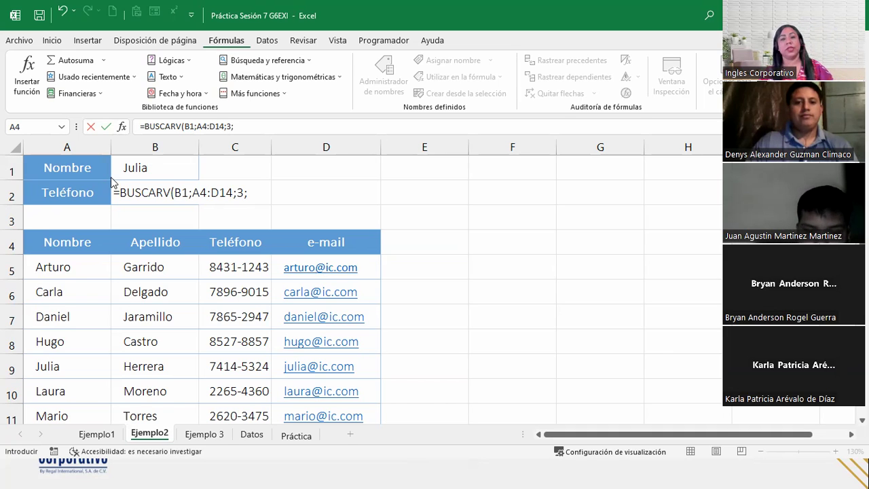
pyautogui.click(268, 198)
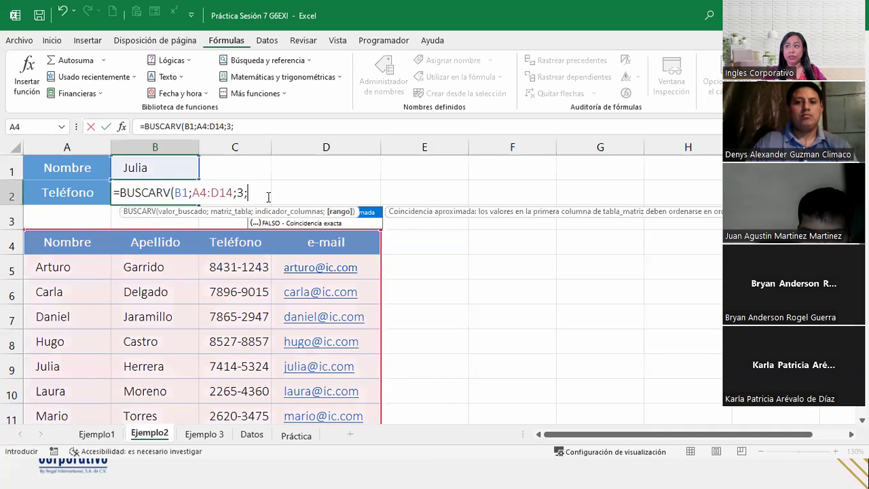
pyautogui.write('0')
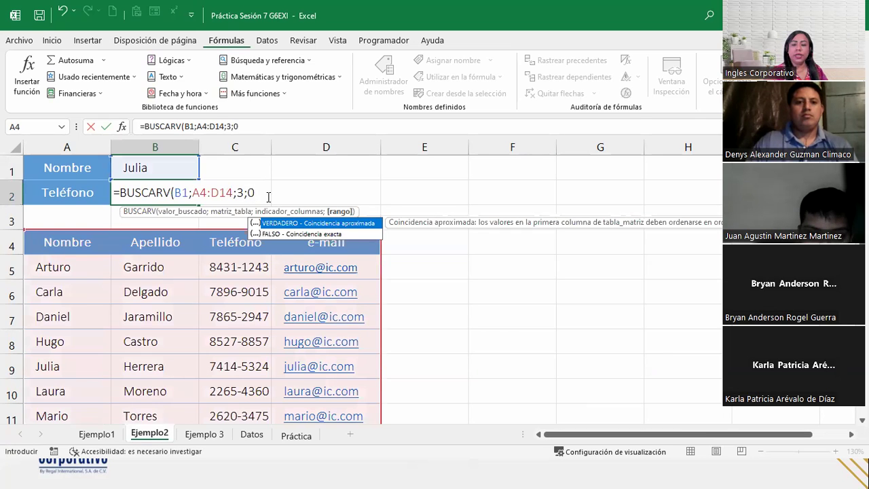
pyautogui.write(')')
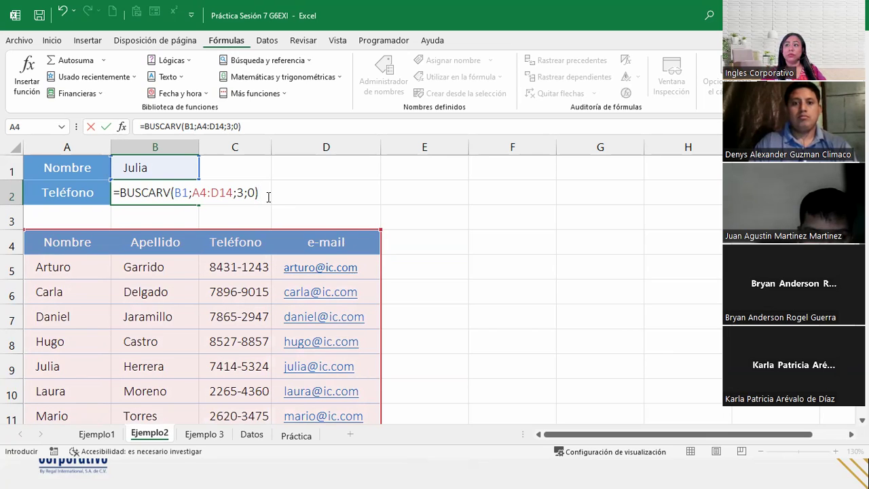
pyautogui.hotkey('alt', 'Tab')
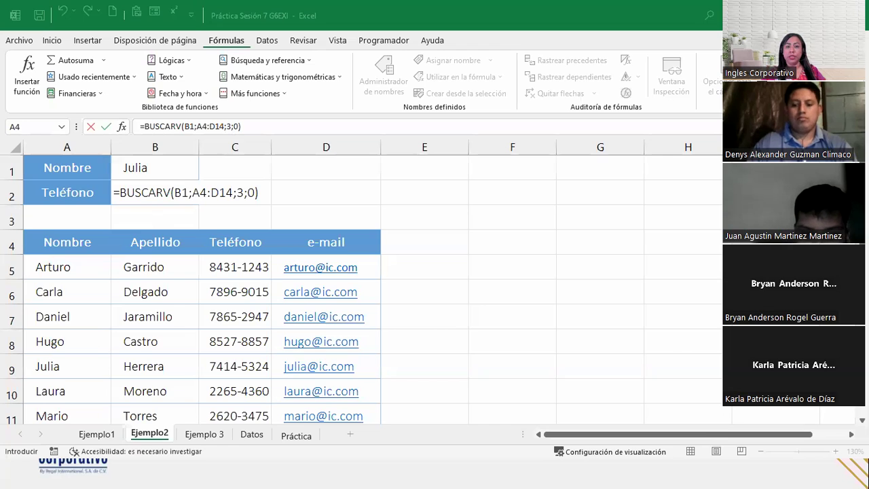
pyautogui.doubleClick(255, 195)
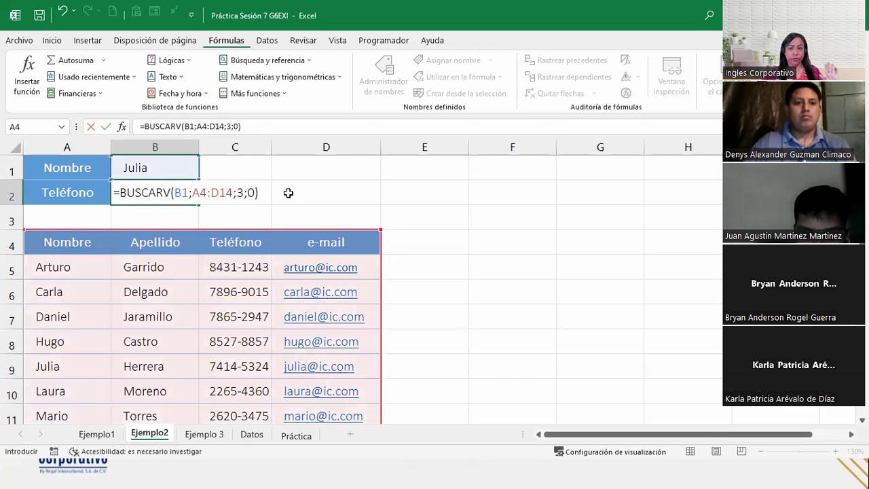
pyautogui.click(262, 193)
pyautogui.press('Return')
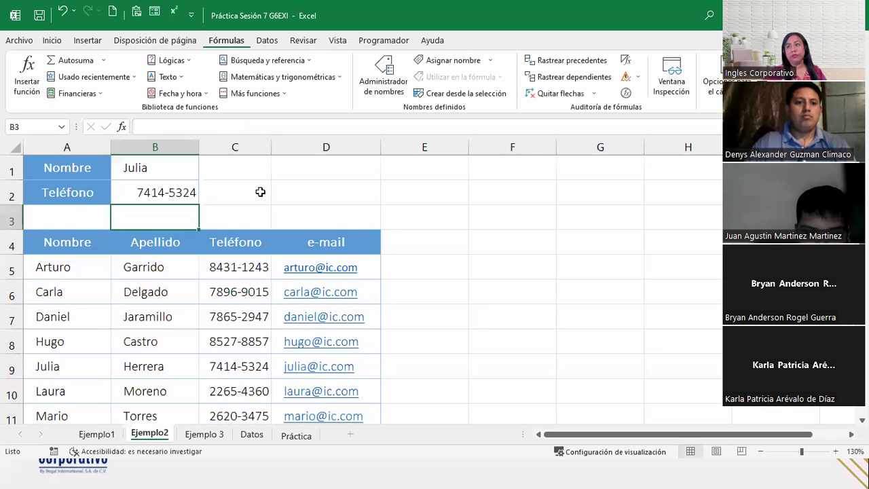
pyautogui.click(12, 367)
pyautogui.click(213, 365)
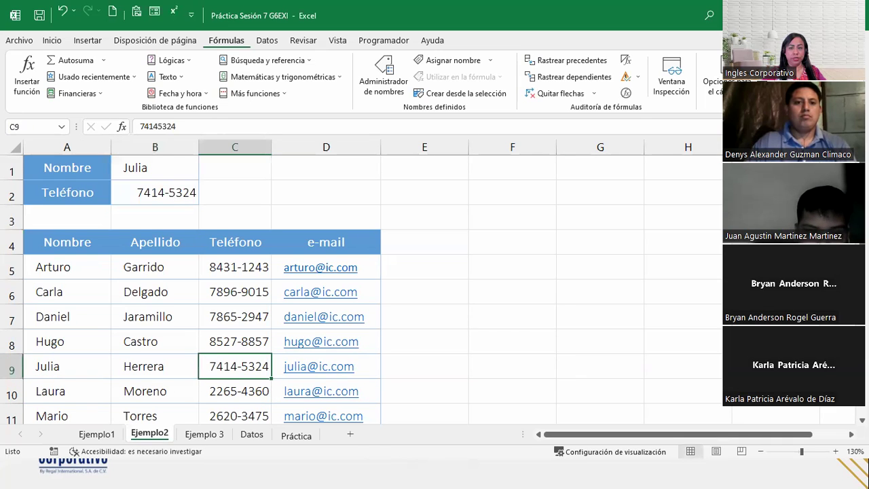
pyautogui.click(197, 188)
pyautogui.doubleClick(191, 190)
pyautogui.click(250, 192)
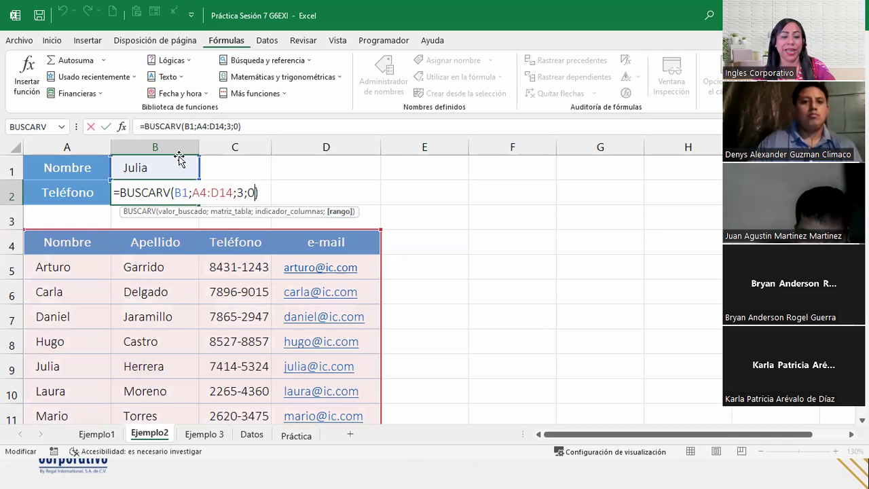
pyautogui.hotkey('ctrl', 'Return')
# - Append 'María' to the name in B1 so it reads Julia María
pyautogui.doubleClick(160, 167)
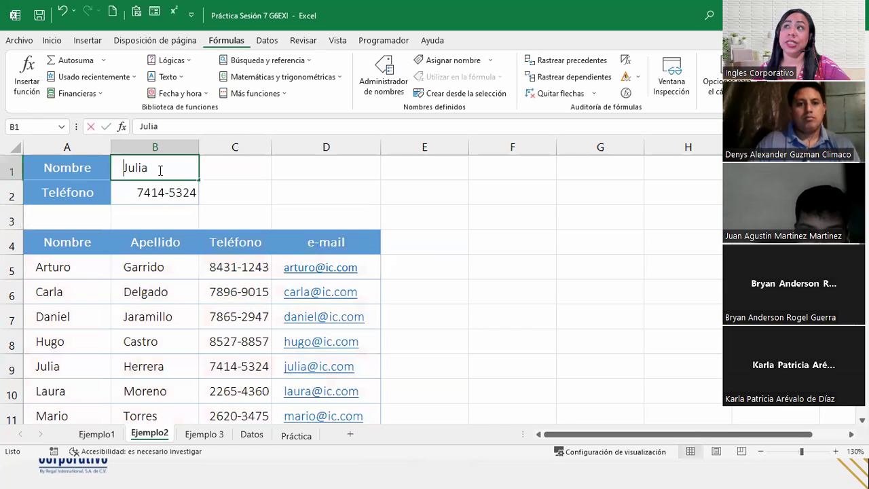
pyautogui.write('María')
pyautogui.press('Return')
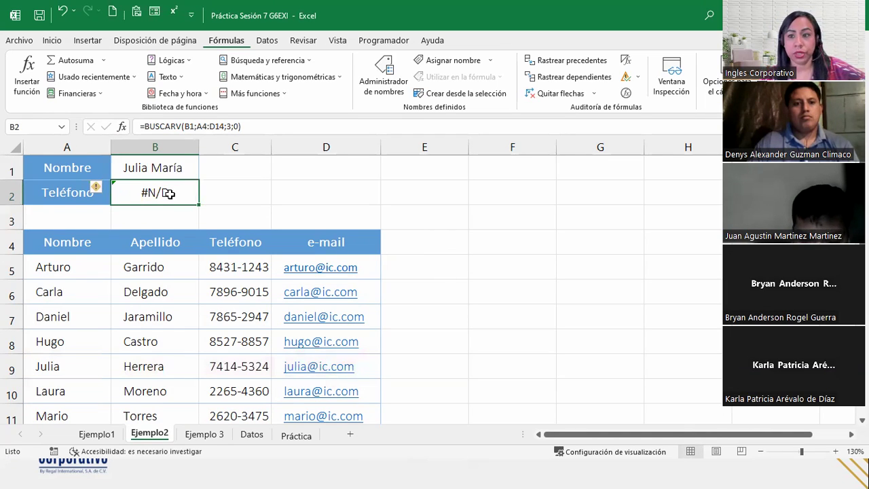
# - Look over the names in the Nombre column, including A9, to compare with B1
pyautogui.click(60, 246)
pyautogui.click(63, 289)
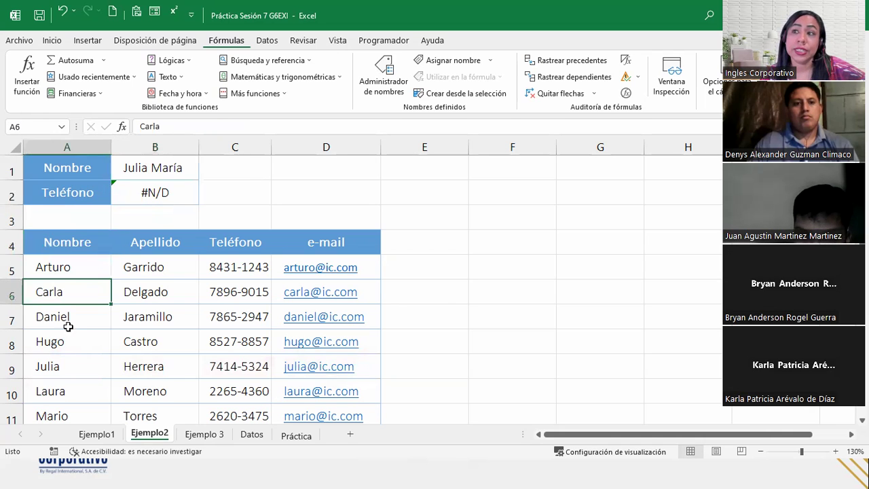
pyautogui.click(77, 364)
pyautogui.scroll(-2, 77, 365)
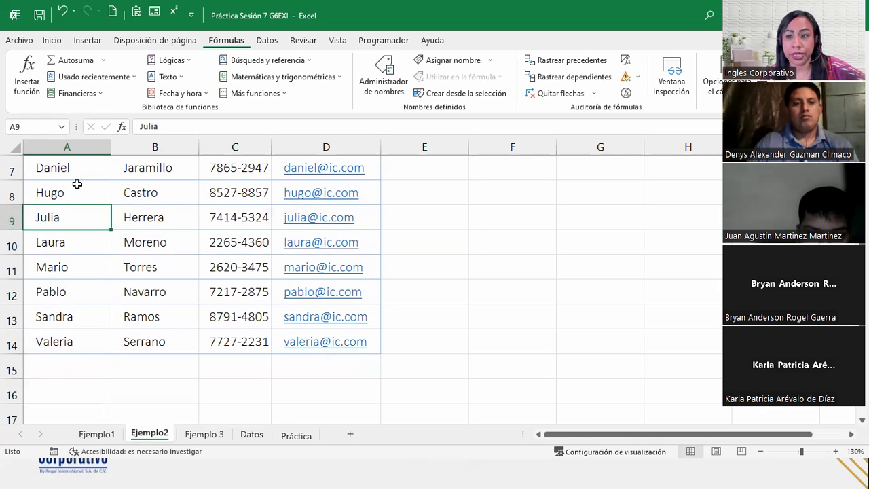
pyautogui.scroll(2, 195, 221)
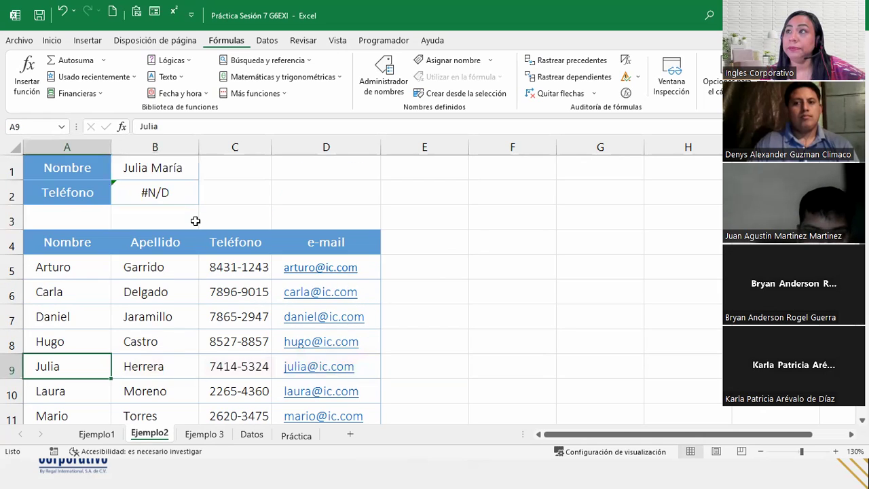
# - Change B2's last argument to 1, giving =BUSCARV(B1;A4:D14;3;1) returning 7414-5324
pyautogui.doubleClick(153, 190)
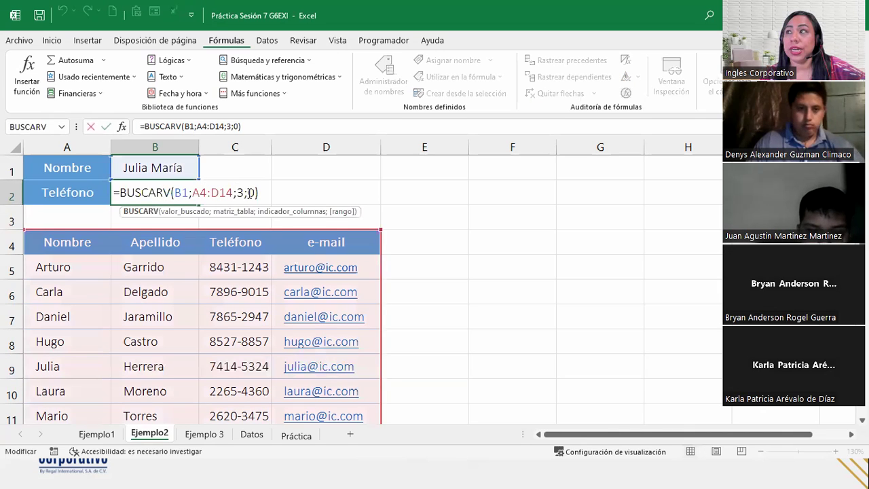
pyautogui.doubleClick(251, 192)
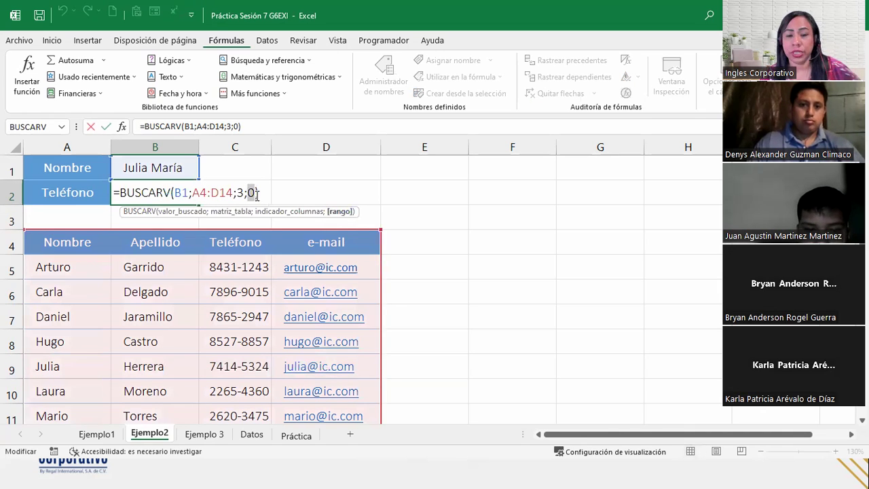
pyautogui.write('1')
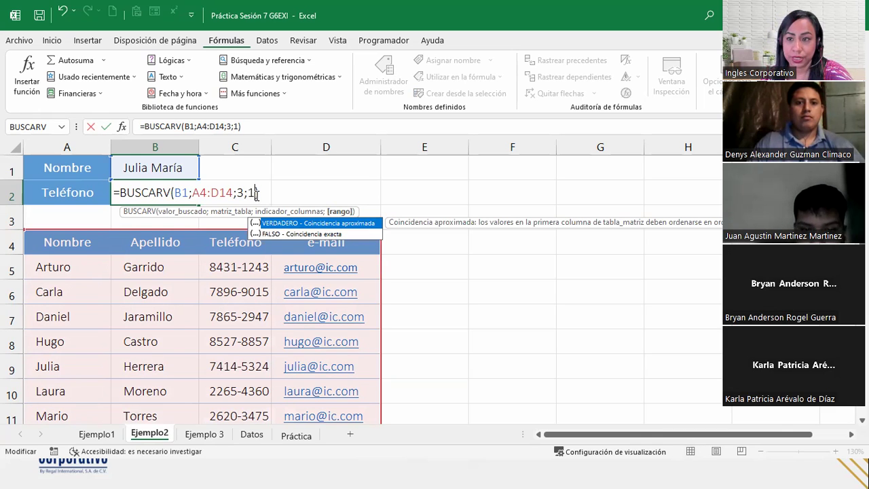
pyautogui.press('Return')
# - Check the B2 formula against the name in B1 and the Nombre column
pyautogui.click(168, 191)
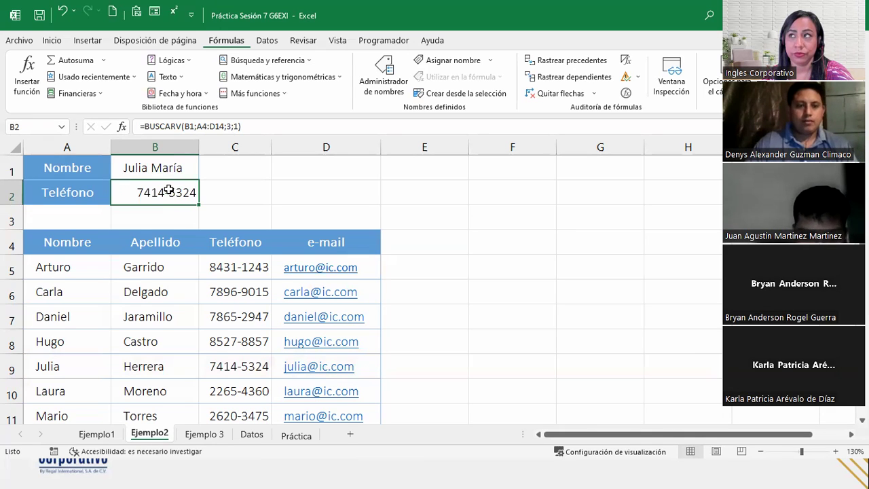
pyautogui.click(165, 168)
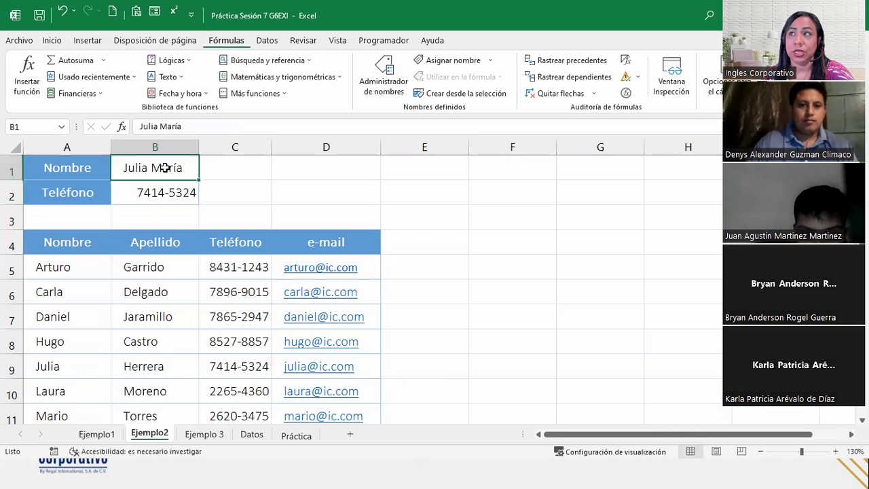
pyautogui.click(54, 285)
pyautogui.scroll(-2, 56, 299)
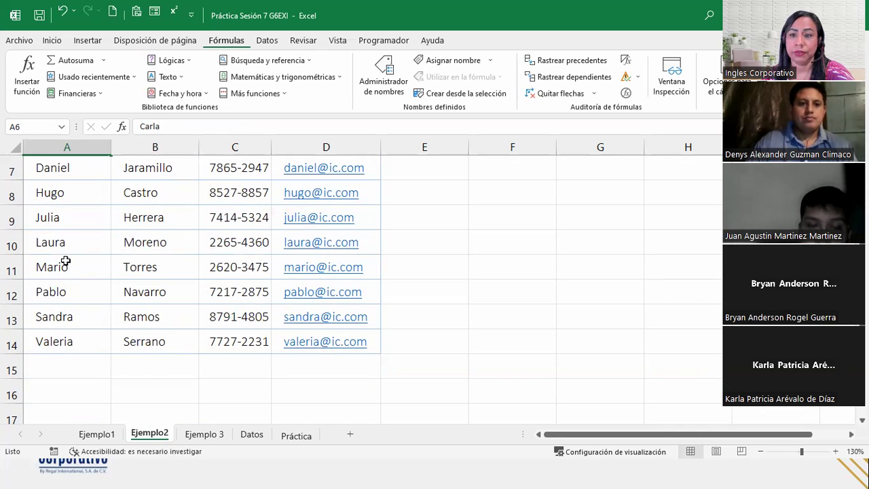
# - Review the names Arturo, Daniel and Laura in the name list
pyautogui.scroll(2, 65, 260)
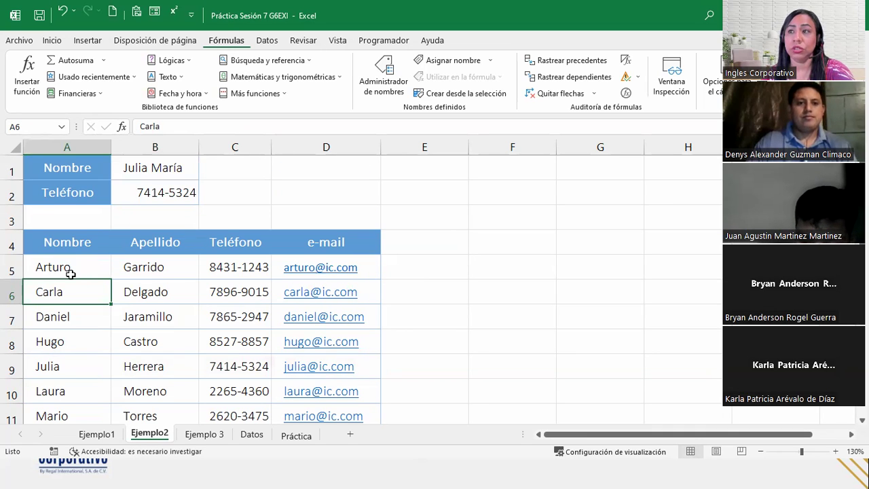
pyautogui.click(62, 271)
pyautogui.click(78, 321)
pyautogui.click(70, 386)
# - Delete 'María' from B1 so the searched name is just Julia
pyautogui.click(178, 163)
pyautogui.doubleClick(180, 165)
pyautogui.moveTo(184, 167); pyautogui.dragTo(151, 167)
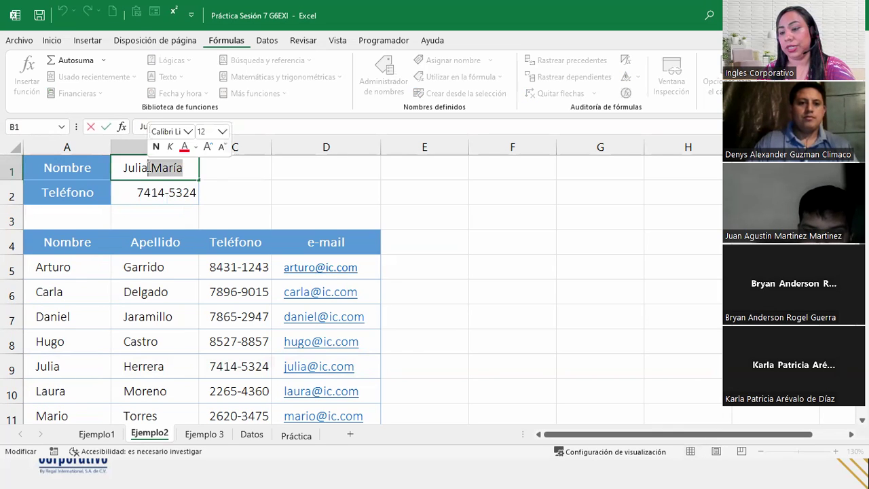
pyautogui.press('BackSpace')
pyautogui.press('Return')
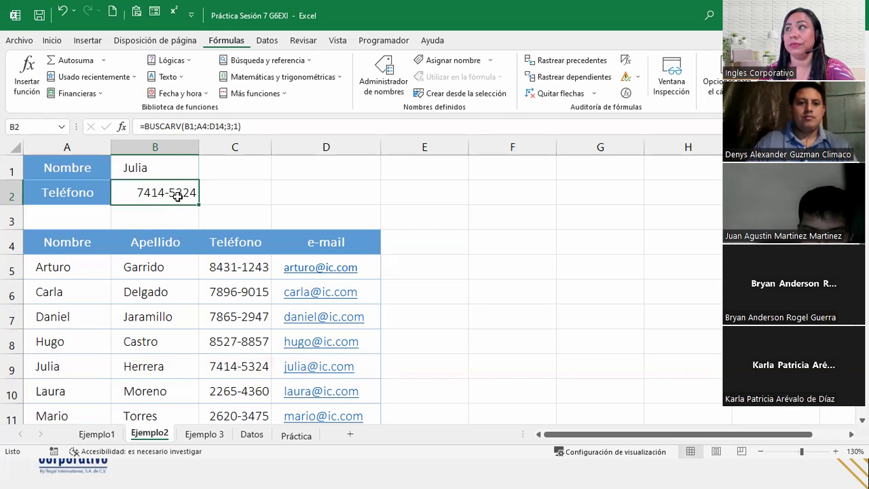
pyautogui.doubleClick(177, 196)
# - Replace the 1 with 0 in B2, giving =BUSCARV(B1;A4:D14;3;0) for Julia
pyautogui.click(252, 193)
pyautogui.press('BackSpace')
pyautogui.write('0')
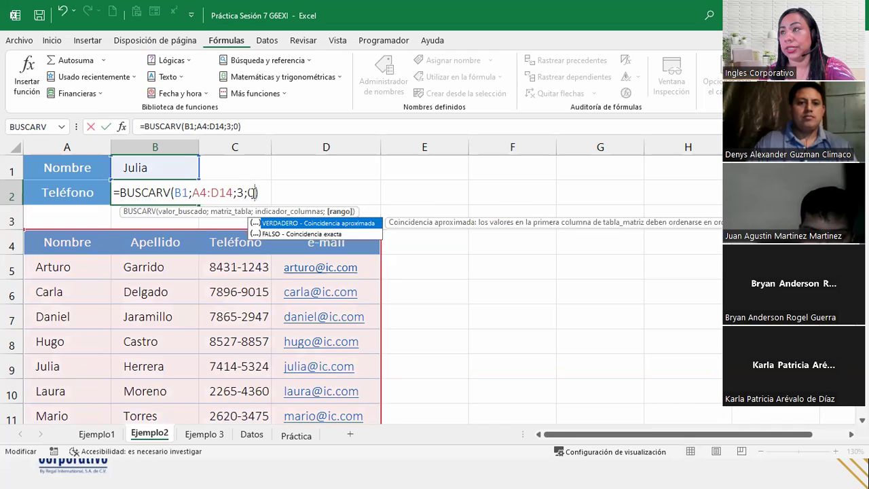
pyautogui.press('Return')
pyautogui.click(190, 190)
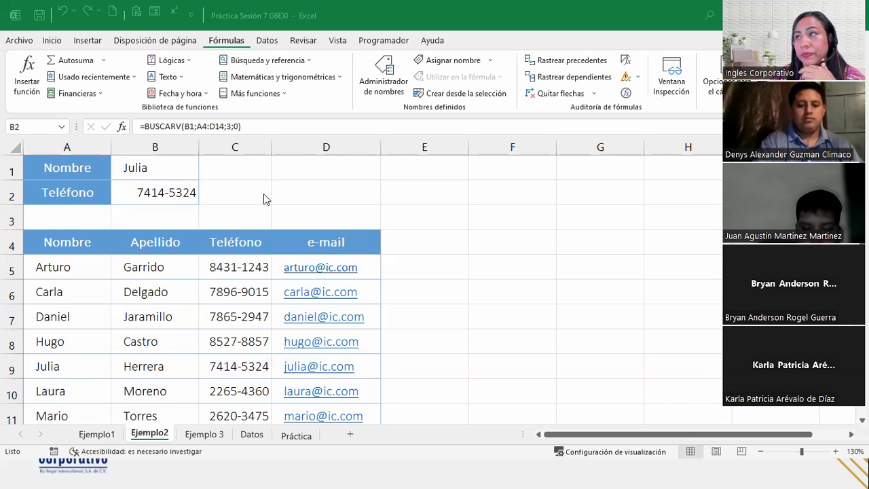
pyautogui.click(166, 184)
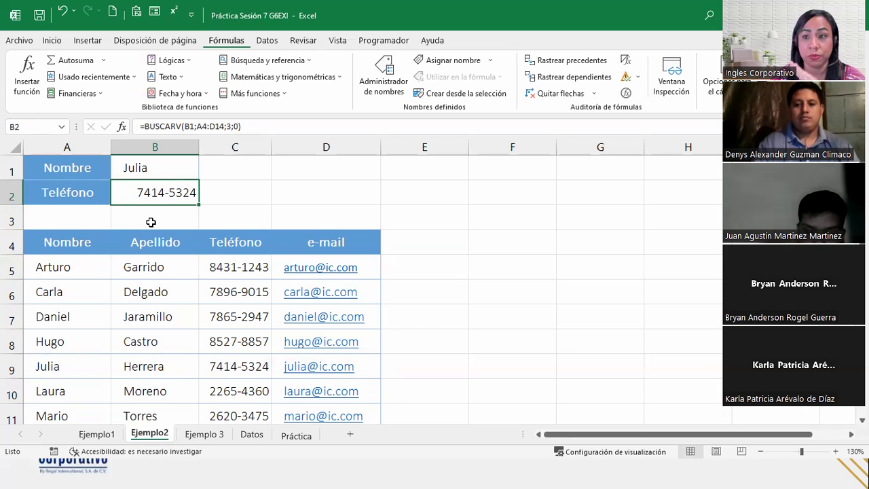
# - Compare the Ejemplo 3 sales table with the Datos product list, then select C4
pyautogui.click(205, 435)
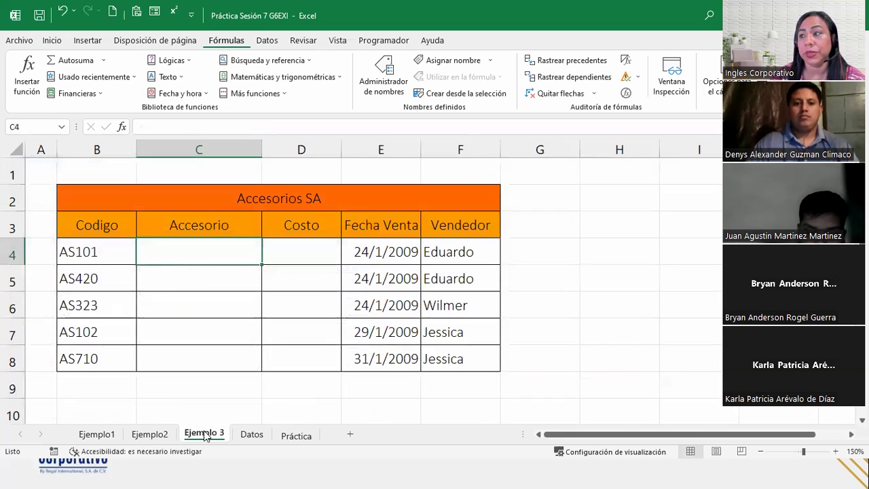
pyautogui.click(259, 439)
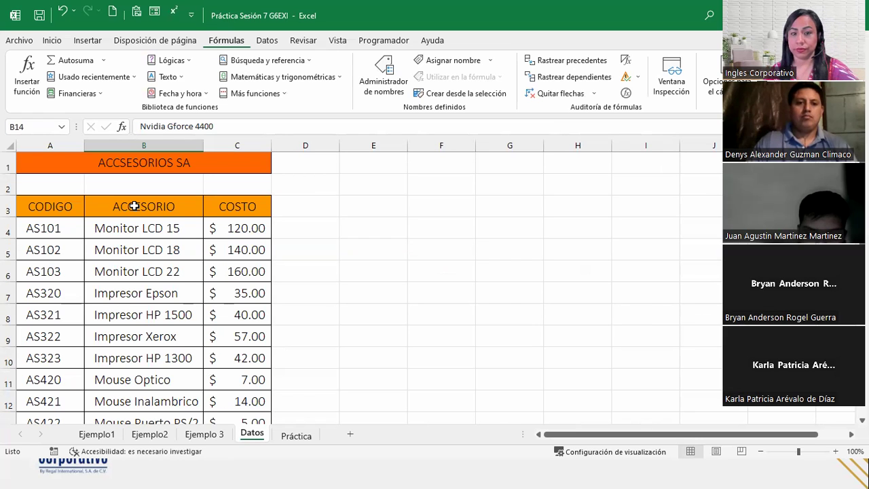
pyautogui.click(212, 435)
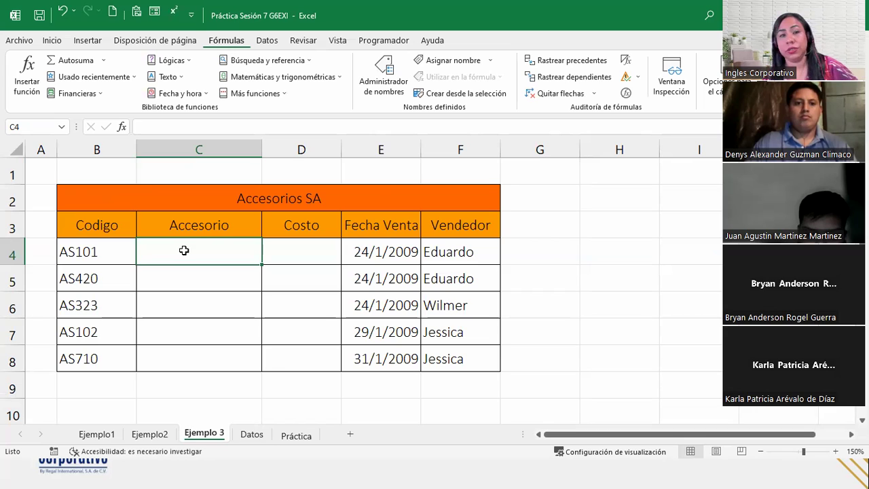
pyautogui.click(326, 252)
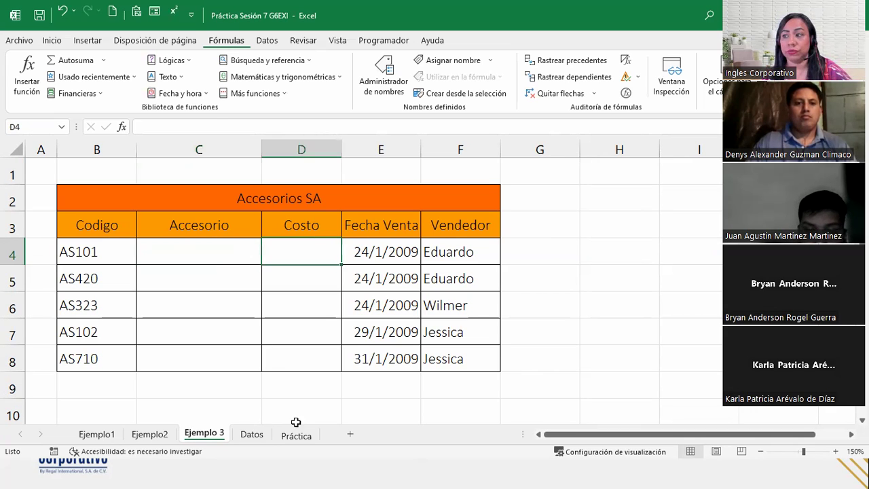
pyautogui.click(244, 435)
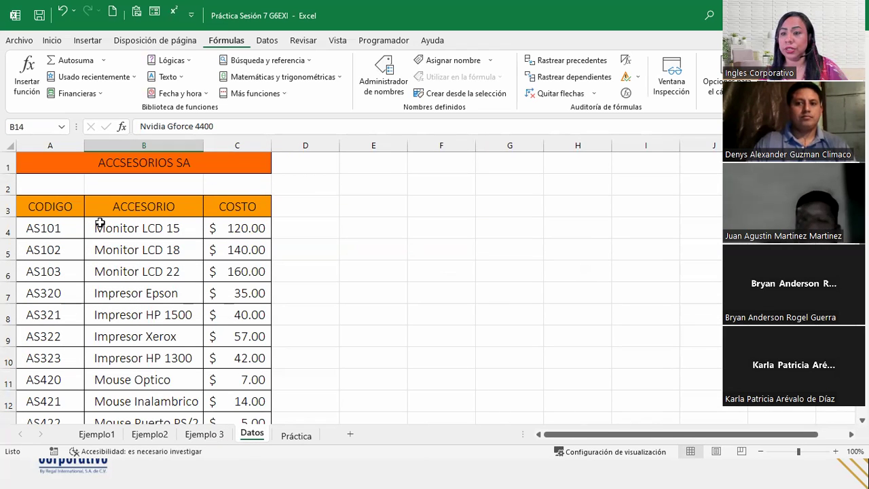
pyautogui.click(191, 439)
pyautogui.click(152, 249)
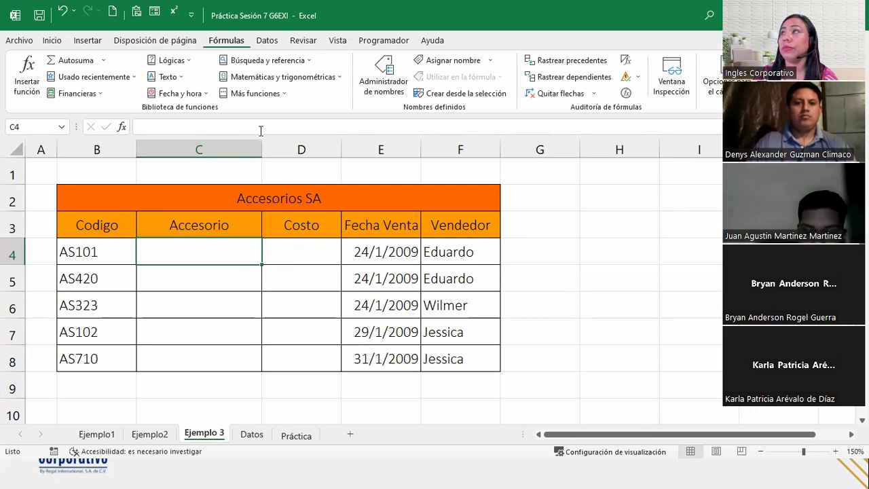
# - Insert BUSCARV into C4 from the Búsqueda y referencia function list
pyautogui.click(279, 61)
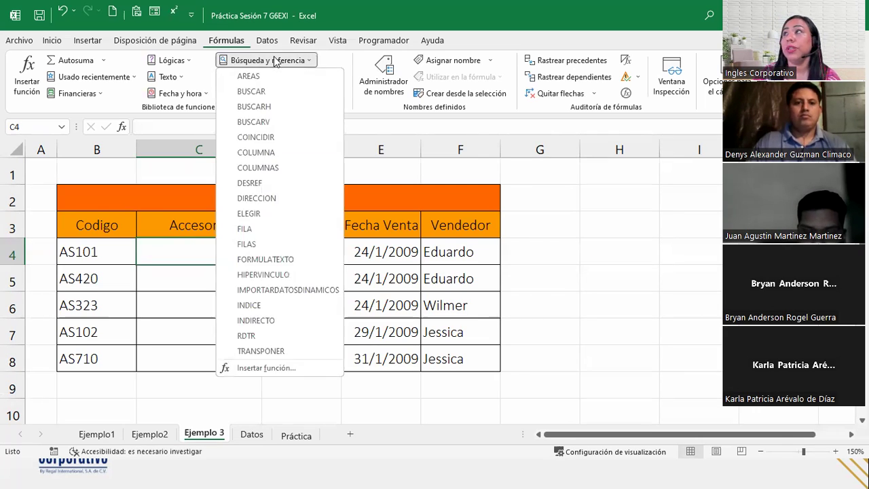
pyautogui.click(261, 121)
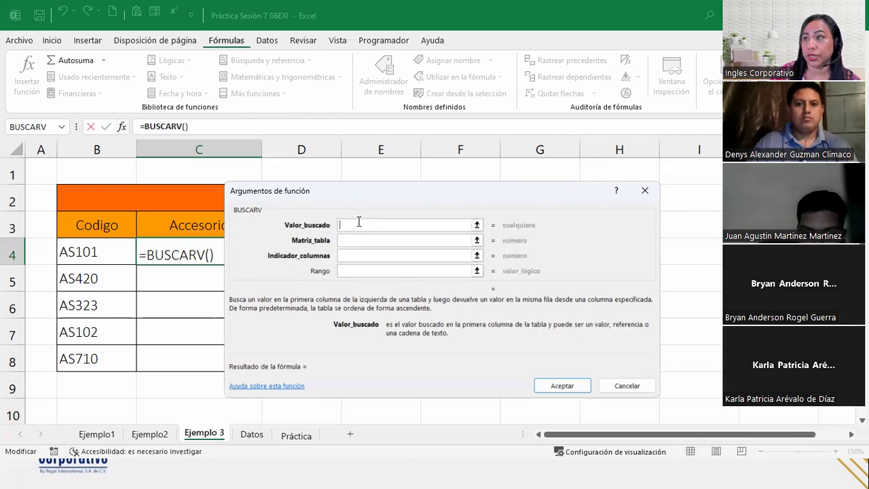
# - Set Valor_buscado to B4 (code AS101) and move to Matriz_tabla
pyautogui.click(84, 256)
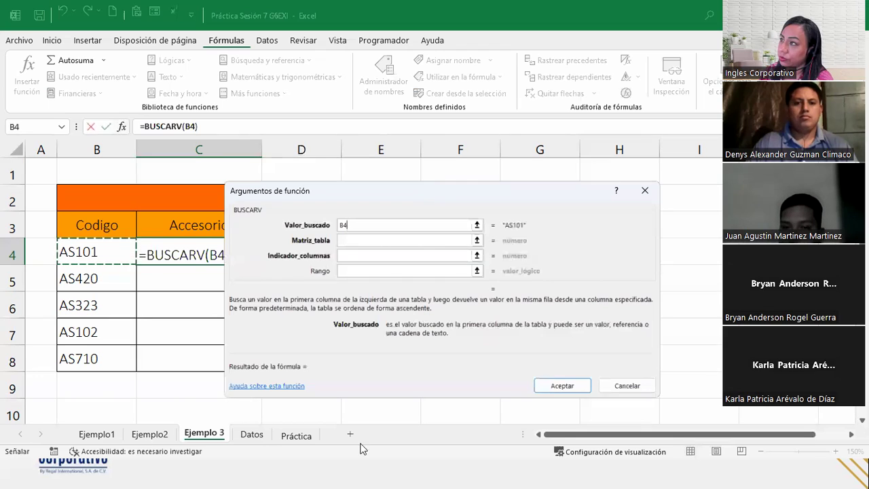
pyautogui.click(385, 241)
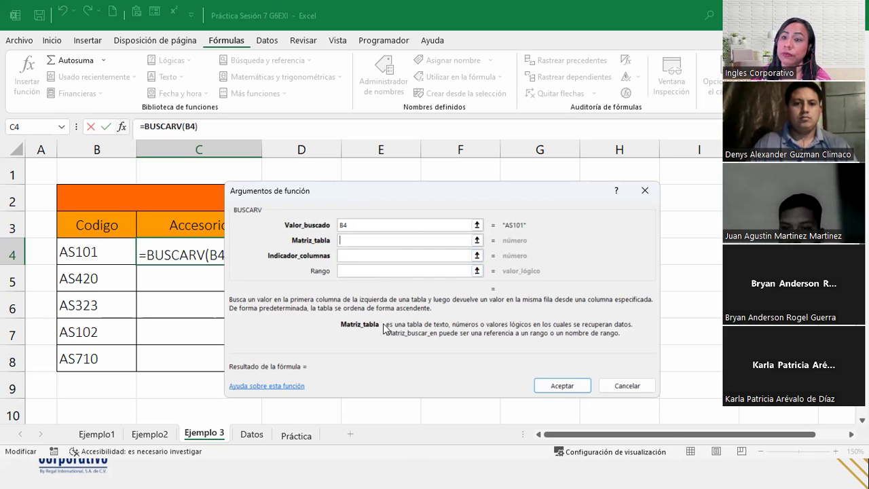
# - Select Datos!A3:C14 as the BUSCARV table range
pyautogui.click(249, 439)
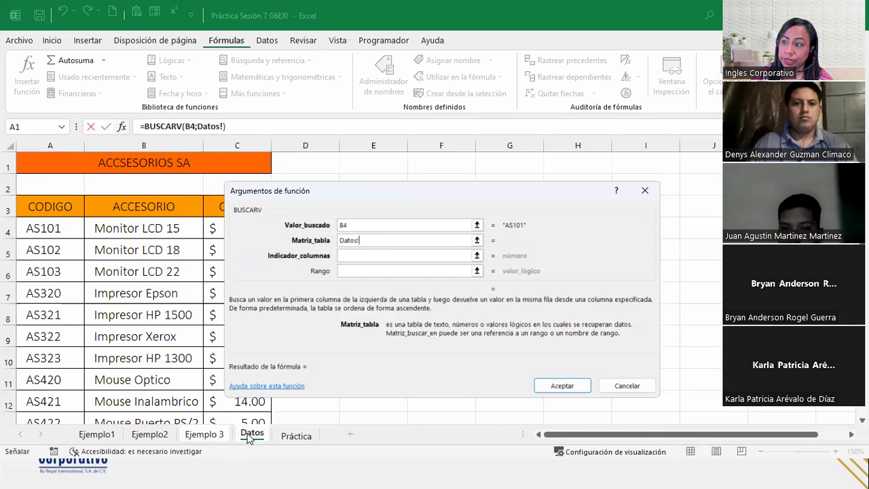
pyautogui.moveTo(34, 204)
pyautogui.mouseDown()
pyautogui.moveTo(221, 301)
pyautogui.moveTo(257, 386)
pyautogui.mouseUp()
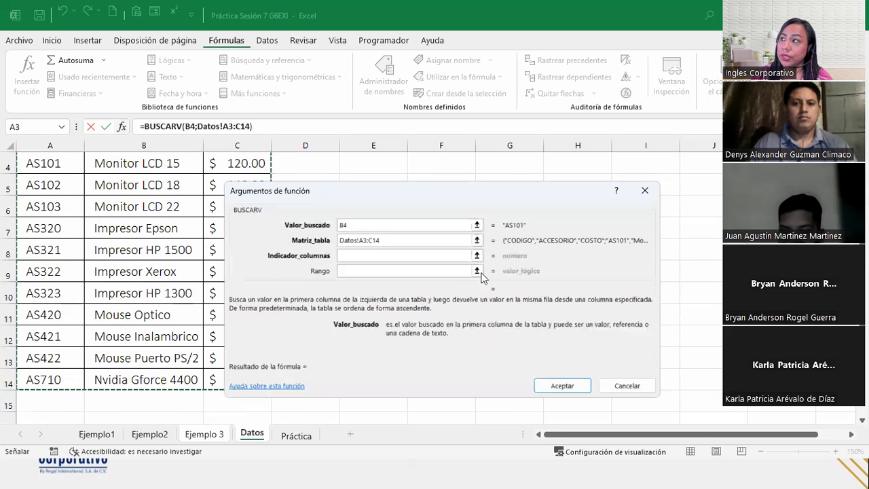
pyautogui.click(389, 256)
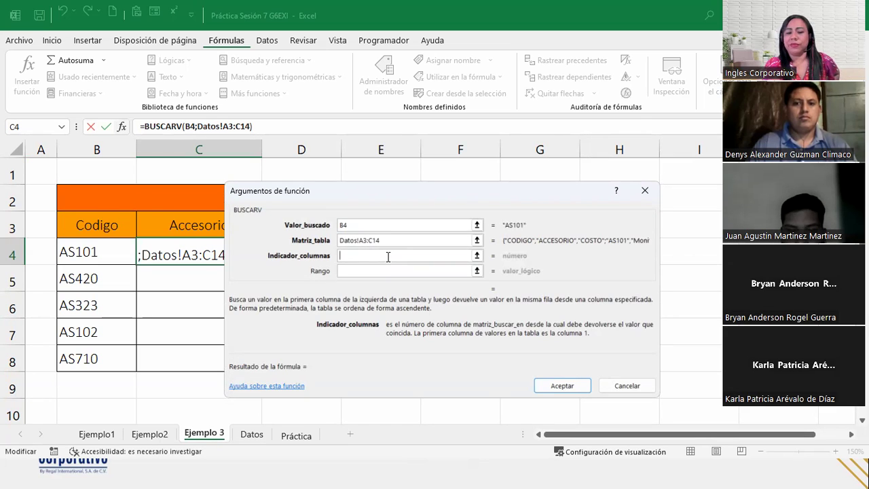
# - Enter column index 2 and match type 0, previewing Monitor LCD 15
pyautogui.write('2')
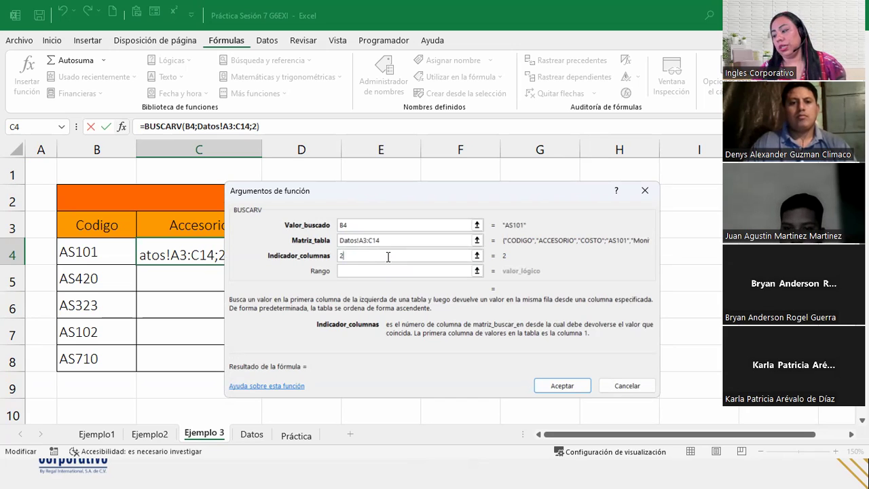
pyautogui.click(362, 268)
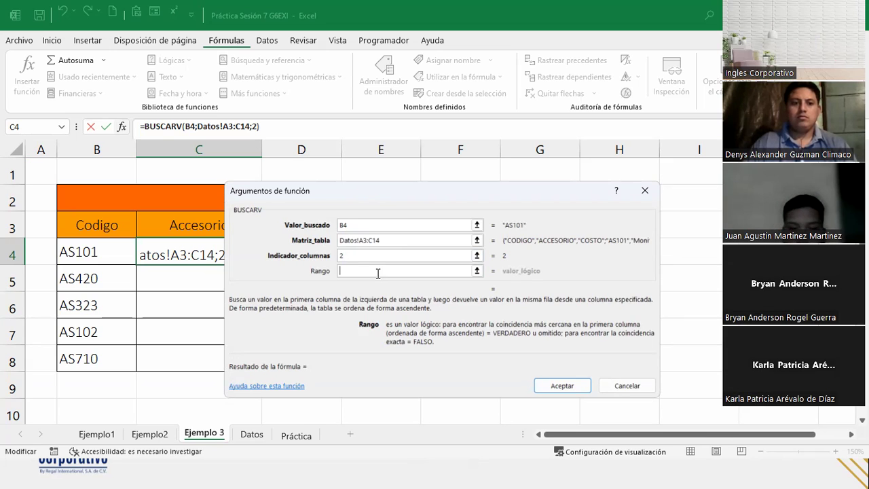
pyautogui.write('0')
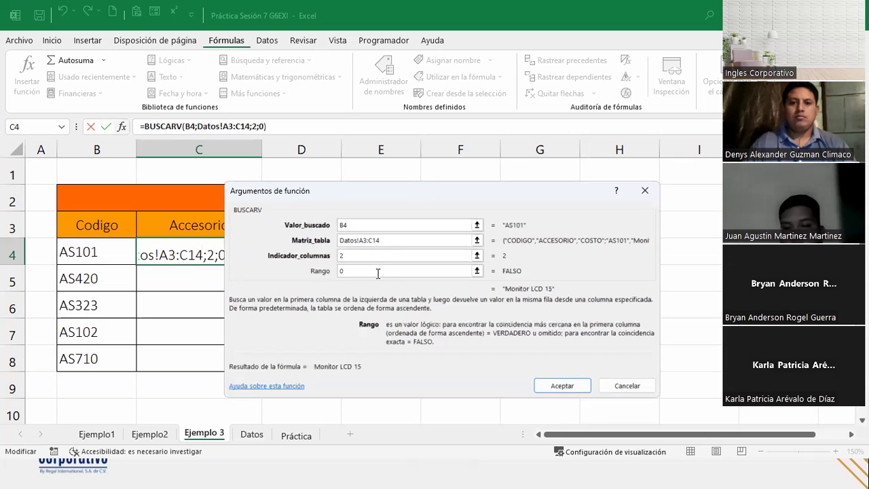
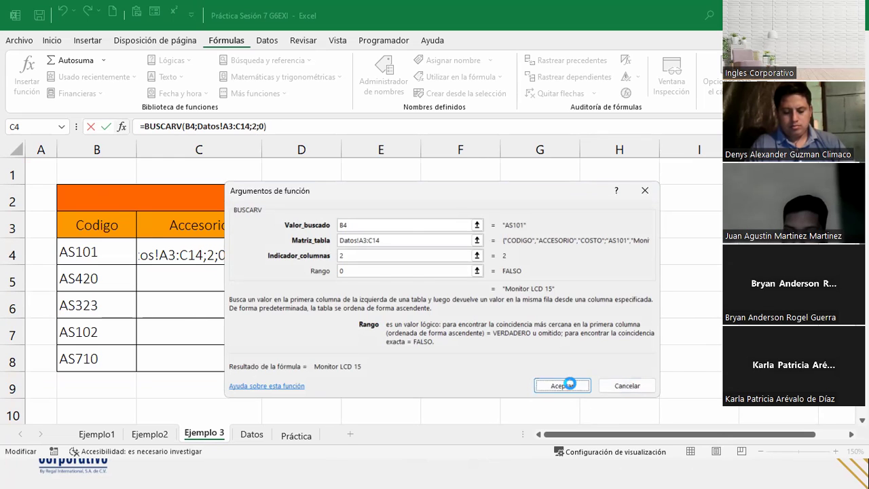
# - Accept the C4 lookup, which returns Monitor LCD 15 for AS101, then select C5
pyautogui.click(563, 385)
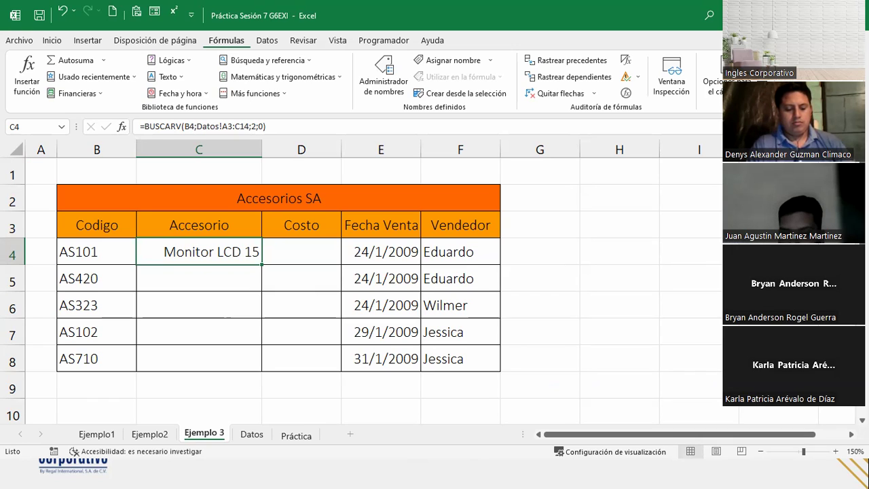
pyautogui.click(235, 273)
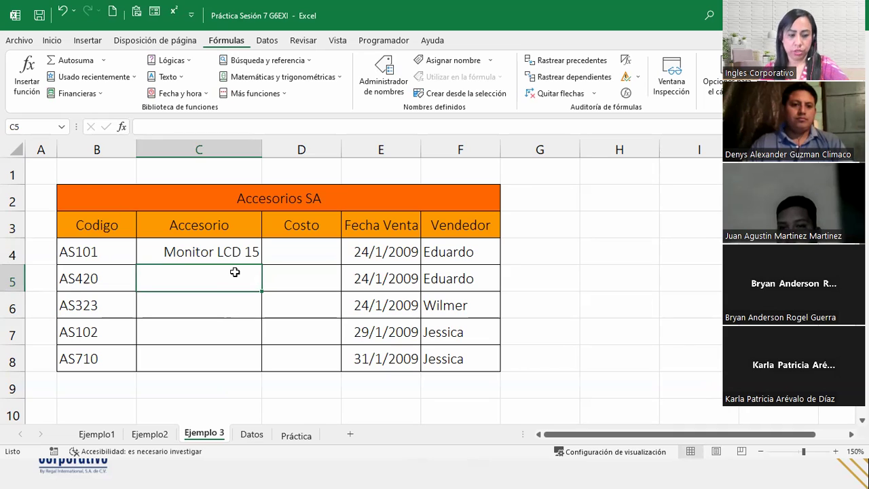
# - Begin =BUSCARV(B5; in C5 for code AS420 and move to the Datos sheet
pyautogui.write('=buscarv')
pyautogui.press('Tab')
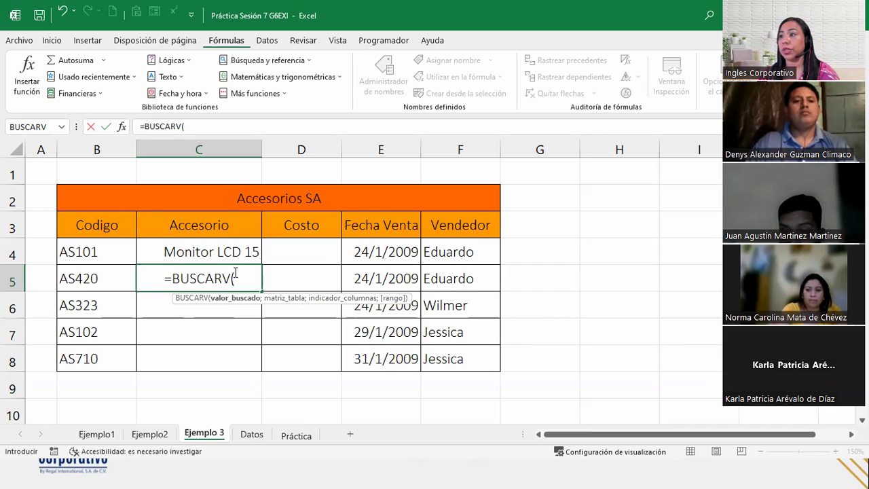
pyautogui.click(80, 274)
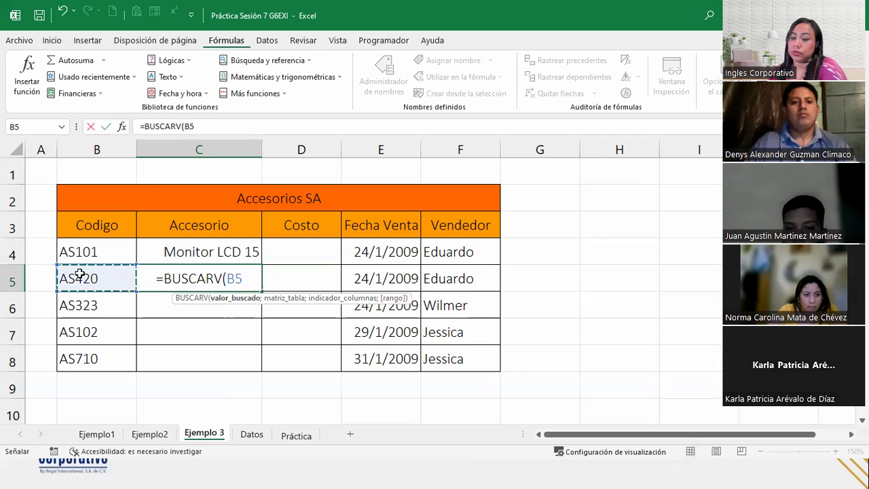
pyautogui.write(';')
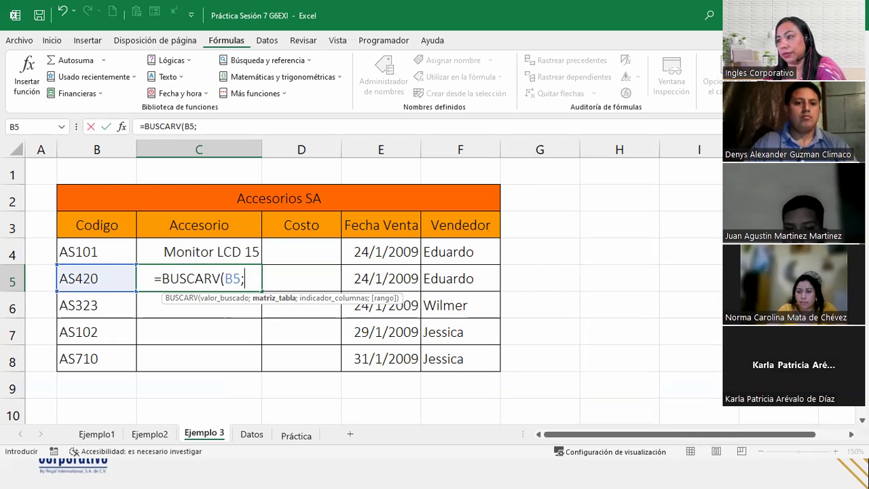
pyautogui.click(253, 436)
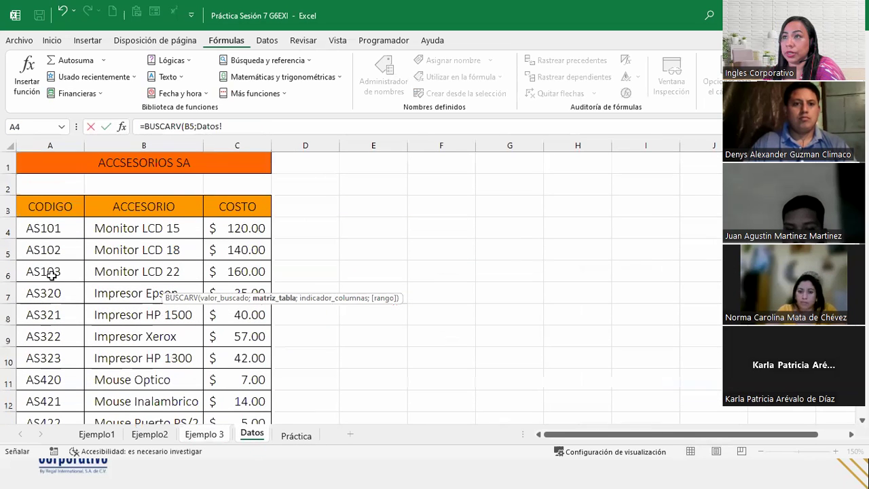
# - Finish C5 as =BUSCARV(B5;Datos!A3:C14;2;0) to return the accessory name
pyautogui.moveTo(41, 206)
pyautogui.mouseDown()
pyautogui.moveTo(250, 426)
pyautogui.moveTo(251, 382)
pyautogui.mouseUp()
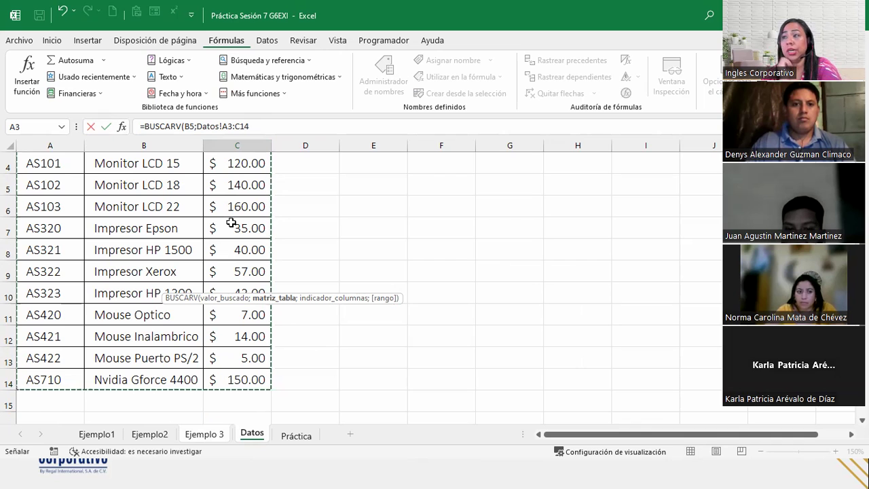
pyautogui.write(';')
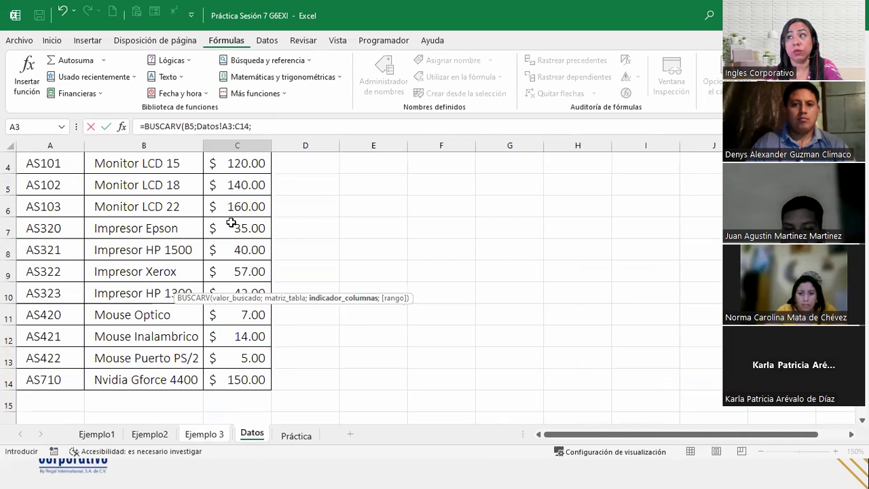
pyautogui.scroll(1, 232, 224)
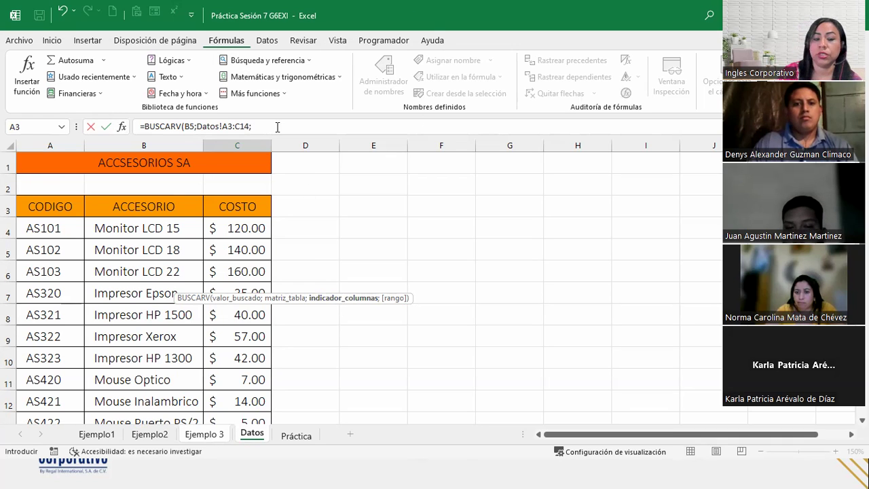
pyautogui.write('2')
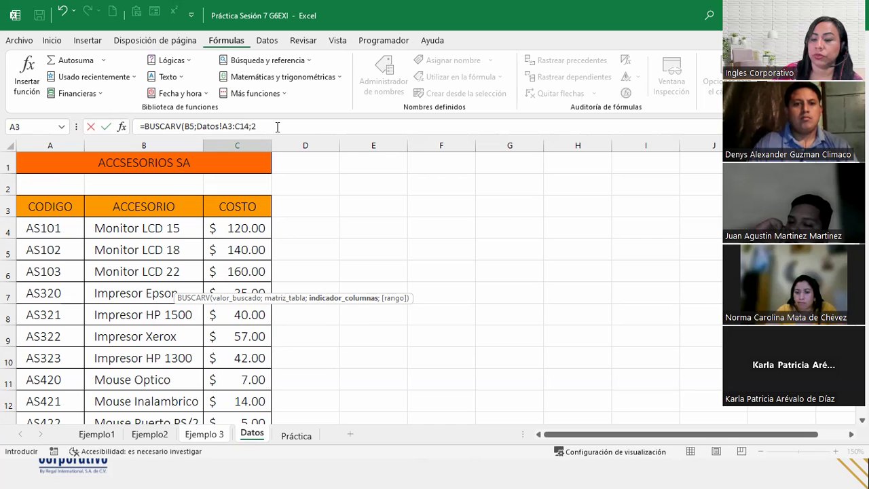
pyautogui.write(';')
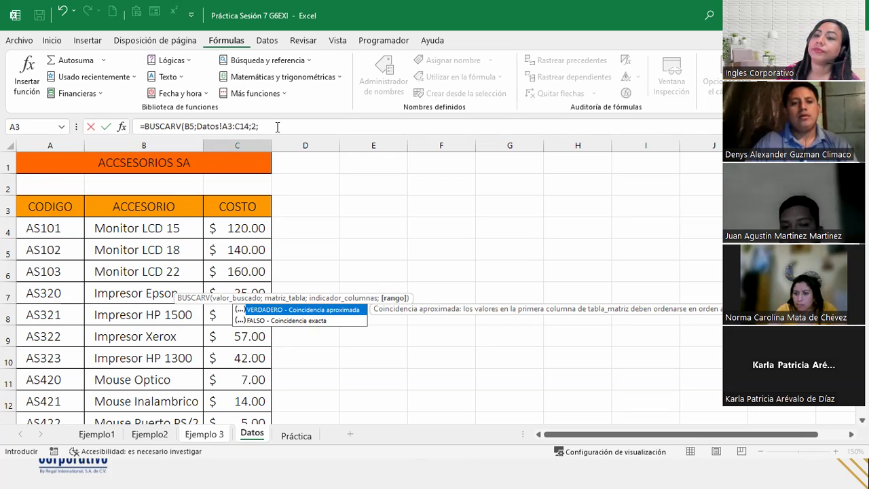
pyautogui.write('0')
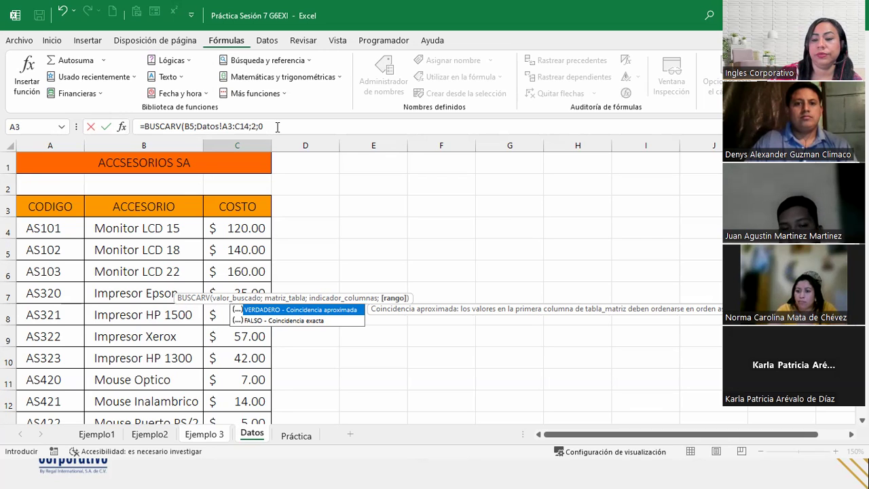
pyautogui.write(')')
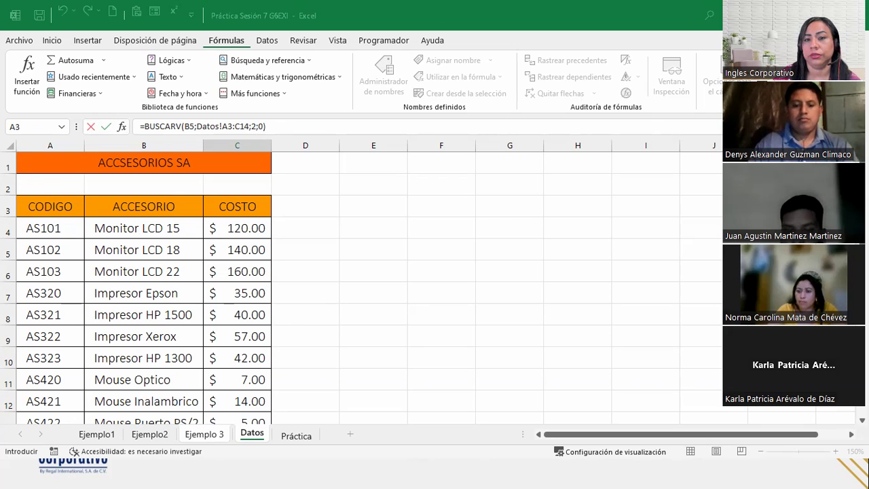
pyautogui.click(299, 131)
# - Commit the C5 formula and check Mouse Optico against the AS420 row on Datos
pyautogui.press('Return')
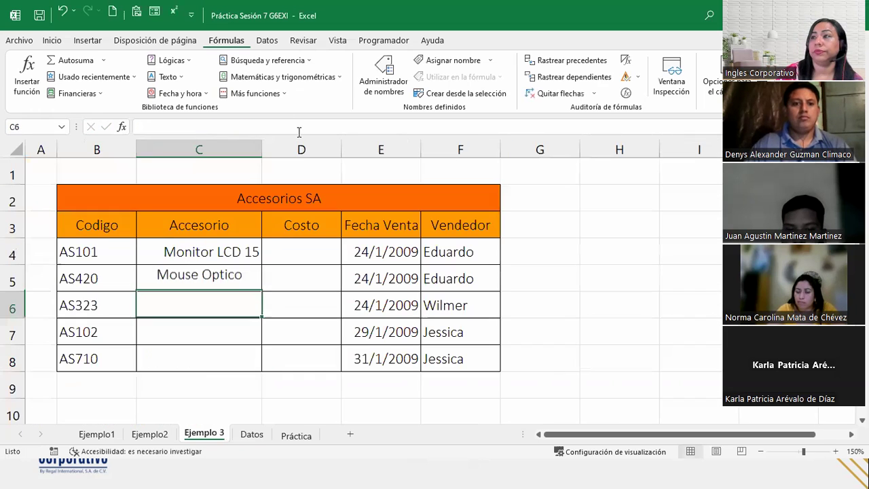
pyautogui.click(218, 270)
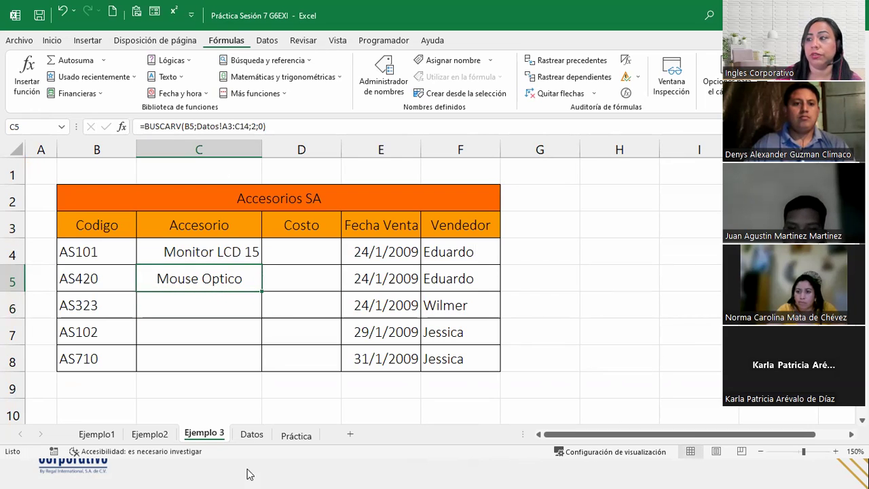
pyautogui.click(252, 435)
pyautogui.moveTo(44, 381); pyautogui.dragTo(205, 385)
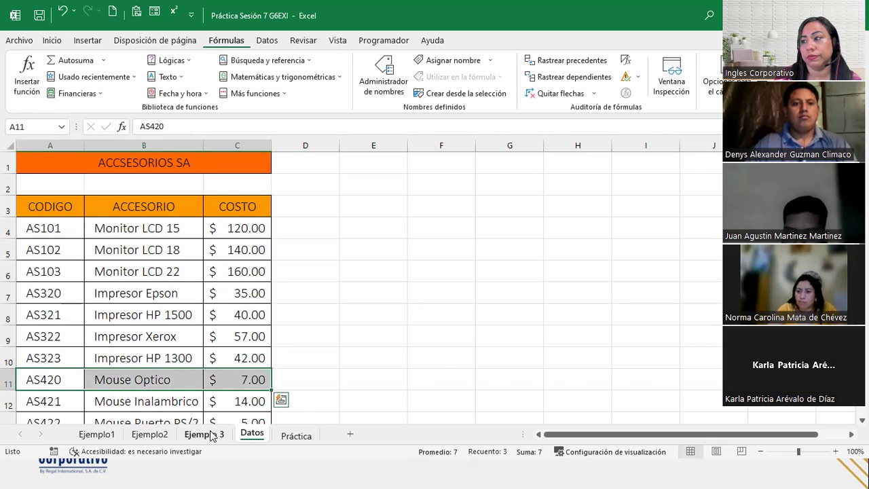
pyautogui.click(208, 435)
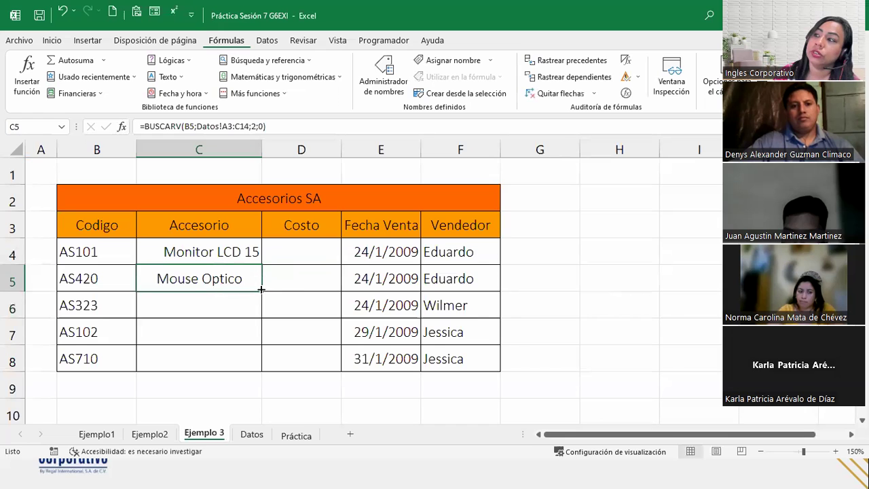
pyautogui.doubleClick(260, 289)
pyautogui.doubleClick(227, 304)
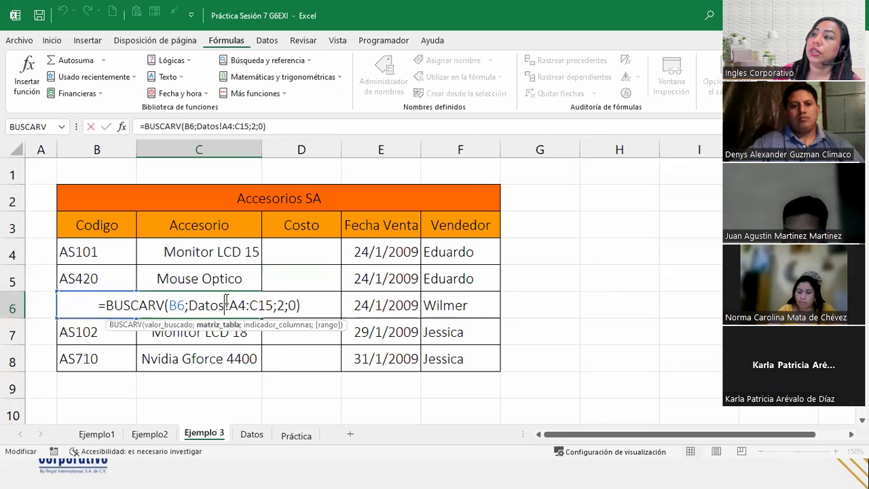
pyautogui.press('Return')
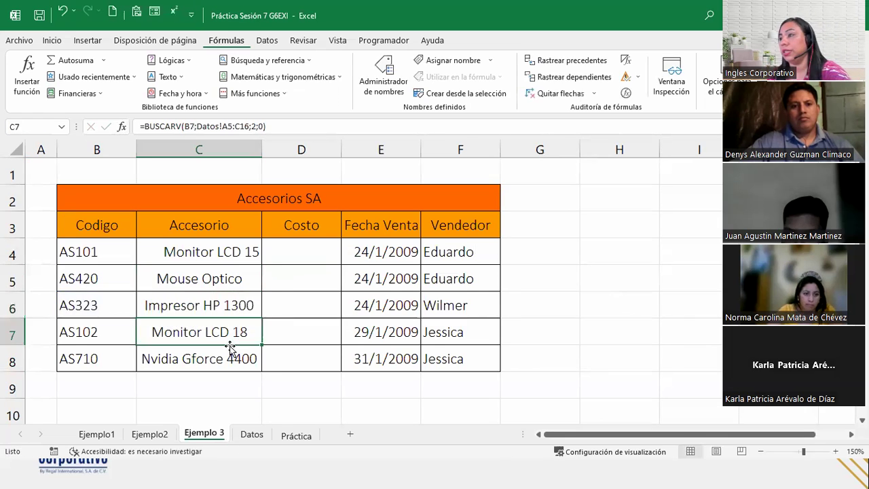
pyautogui.doubleClick(243, 331)
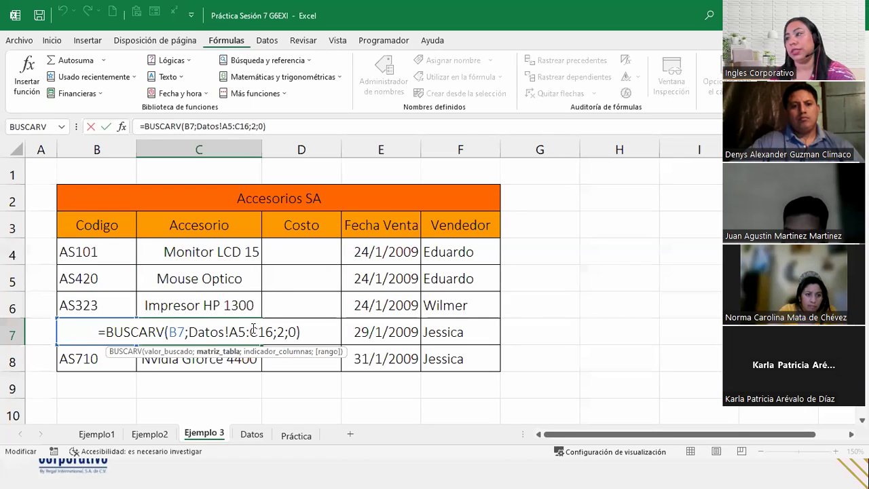
pyautogui.press('Return')
pyautogui.doubleClick(235, 358)
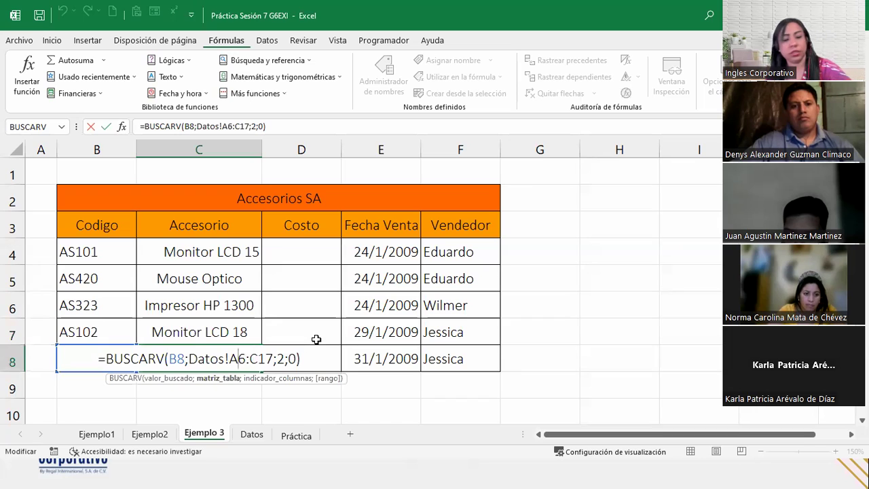
pyautogui.press('Escape')
pyautogui.press('Up')
pyautogui.press('Up')
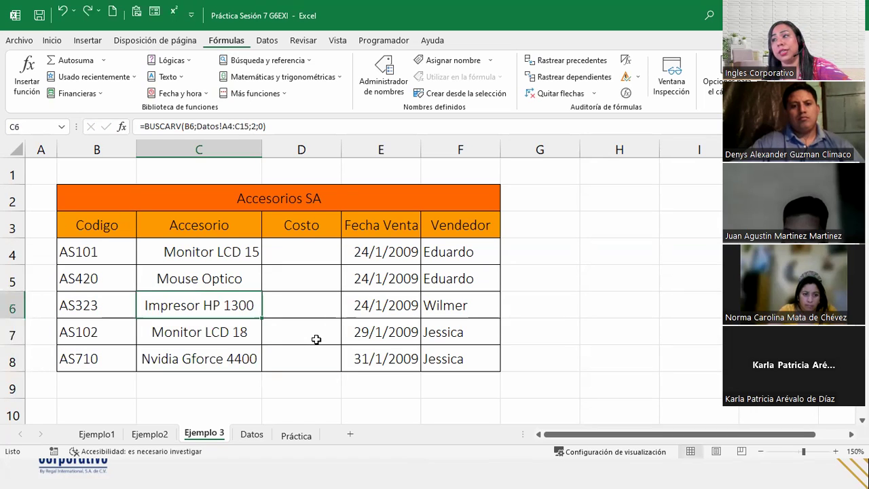
pyautogui.hotkey('shift', 'Down')
pyautogui.hotkey('shift', 'Down')
pyautogui.press('Delete')
pyautogui.press('Up')
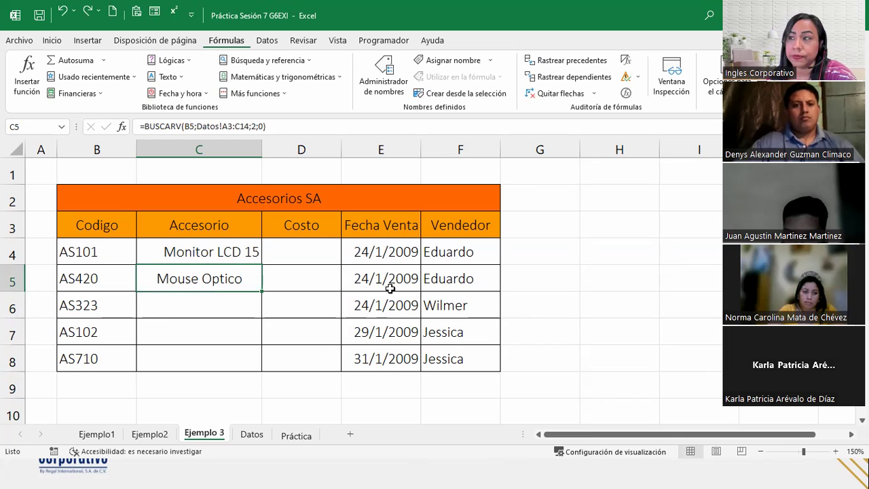
# - Lock C5's table range as Datos!$A$3:$C$14 and confirm the formula
pyautogui.hotkey('alt', 'Tab')
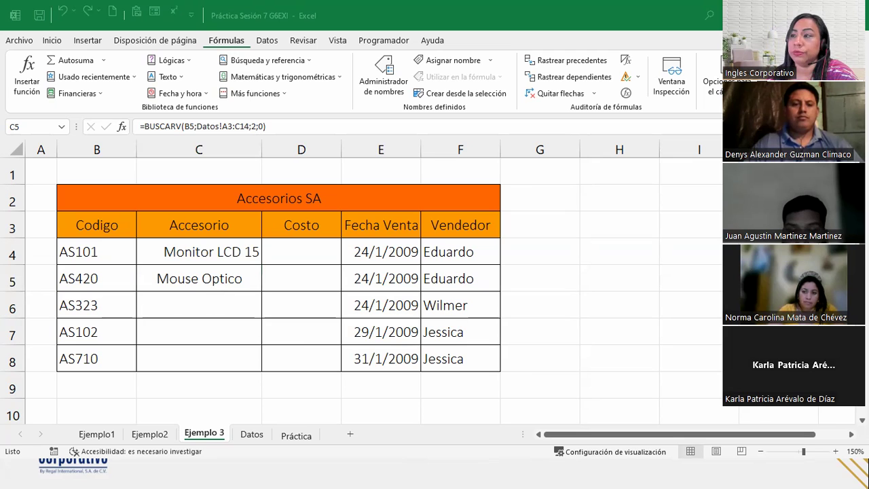
pyautogui.click(160, 279)
pyautogui.doubleClick(160, 279)
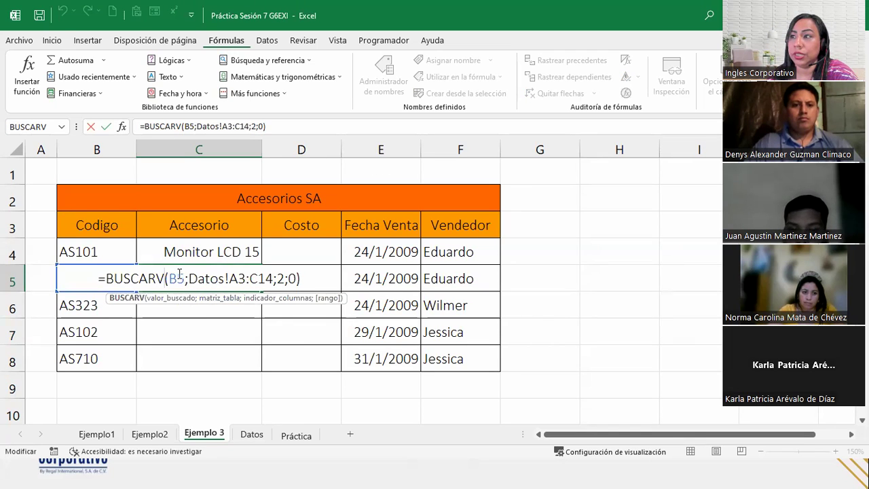
pyautogui.click(218, 301)
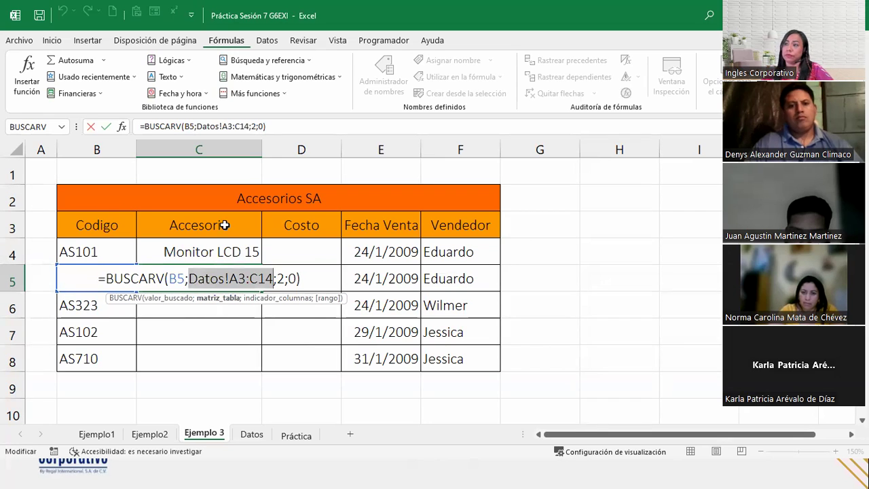
pyautogui.press('Right')
pyautogui.click(212, 301)
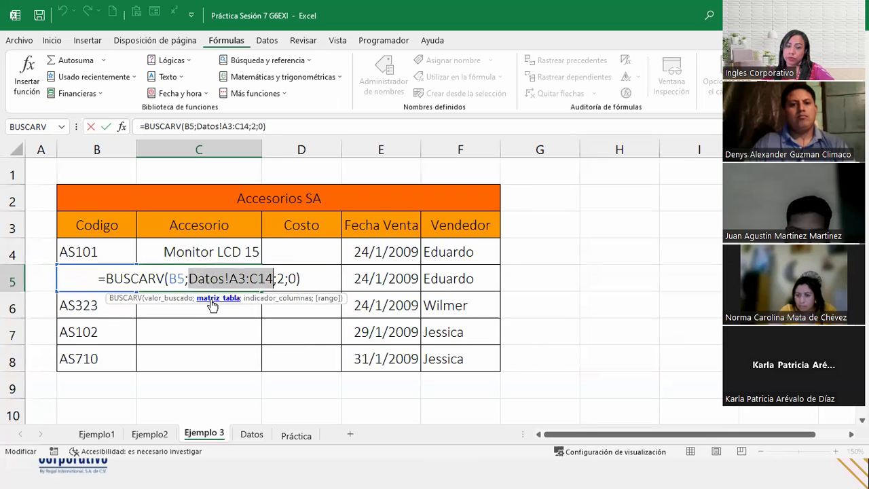
pyautogui.press('F4')
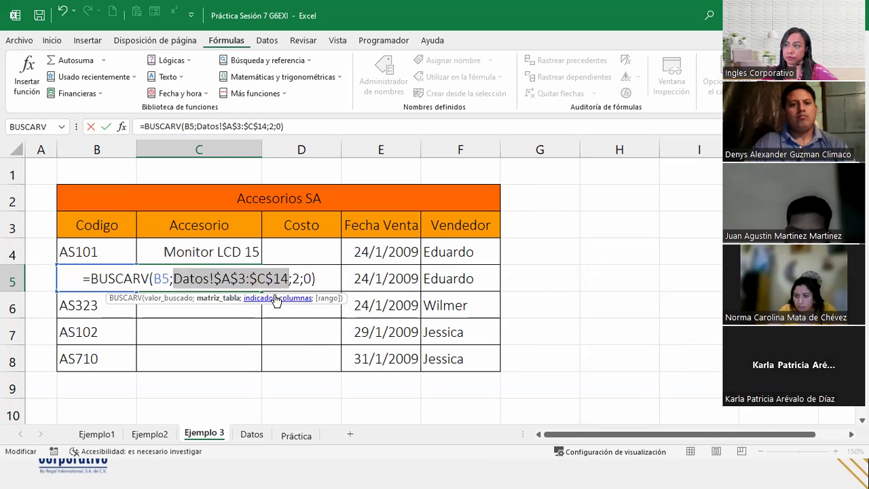
pyautogui.click(326, 281)
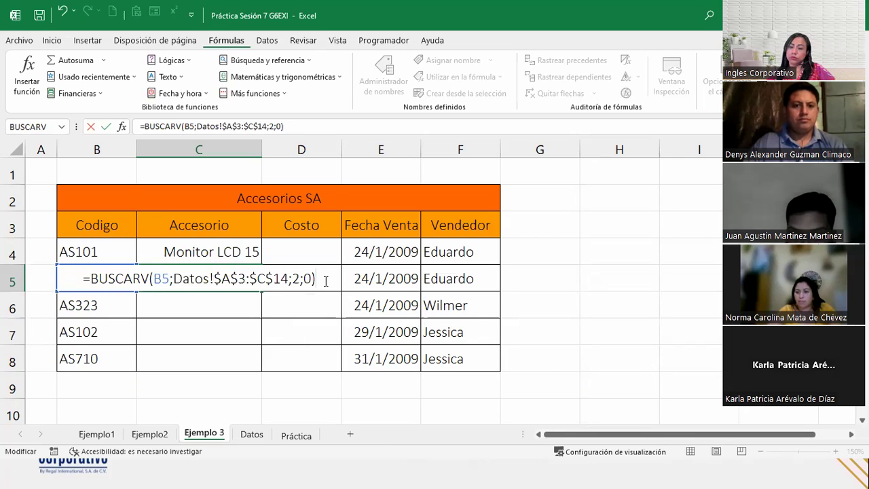
pyautogui.press('Return')
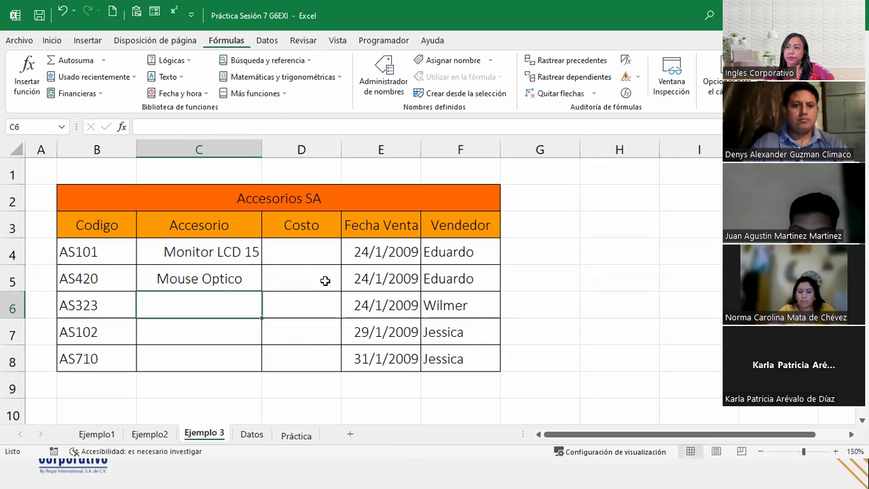
# - Copy C5's lookup down to C8 and review the copied cells
pyautogui.click(243, 279)
pyautogui.doubleClick(258, 292)
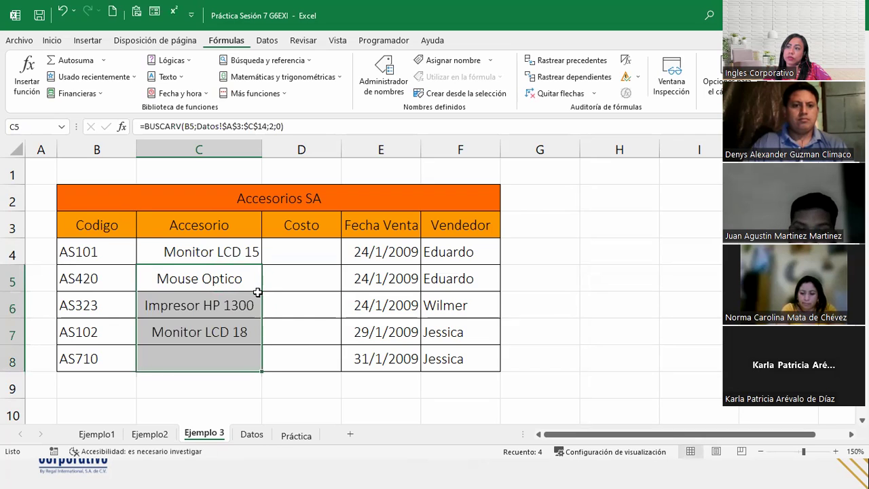
pyautogui.click(233, 305)
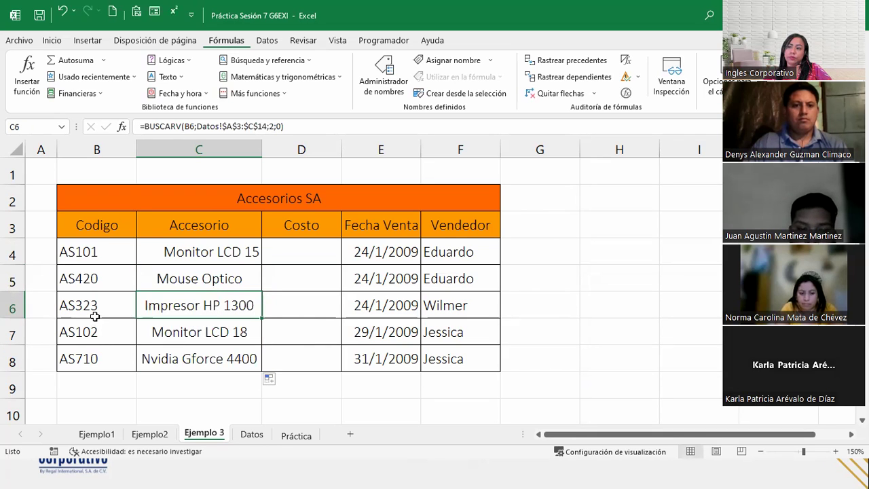
pyautogui.click(93, 330)
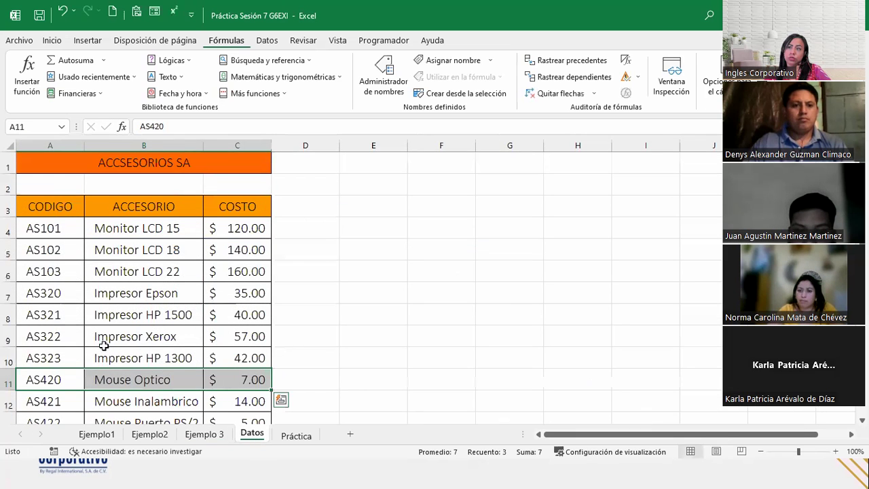
pyautogui.click(8, 272)
pyautogui.click(8, 250)
pyautogui.click(95, 246)
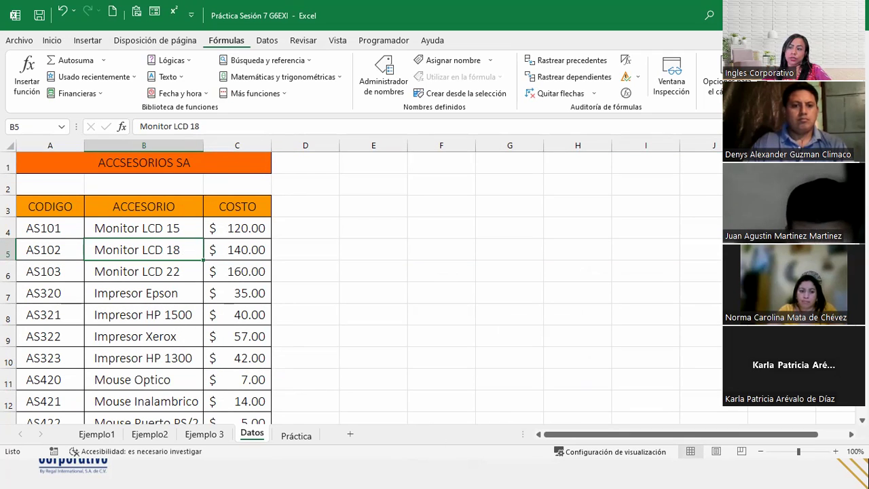
pyautogui.click(212, 434)
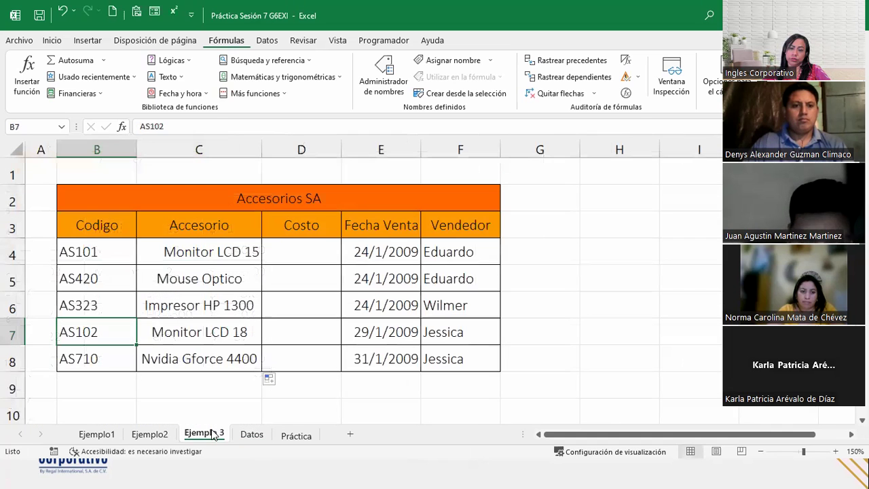
pyautogui.click(292, 257)
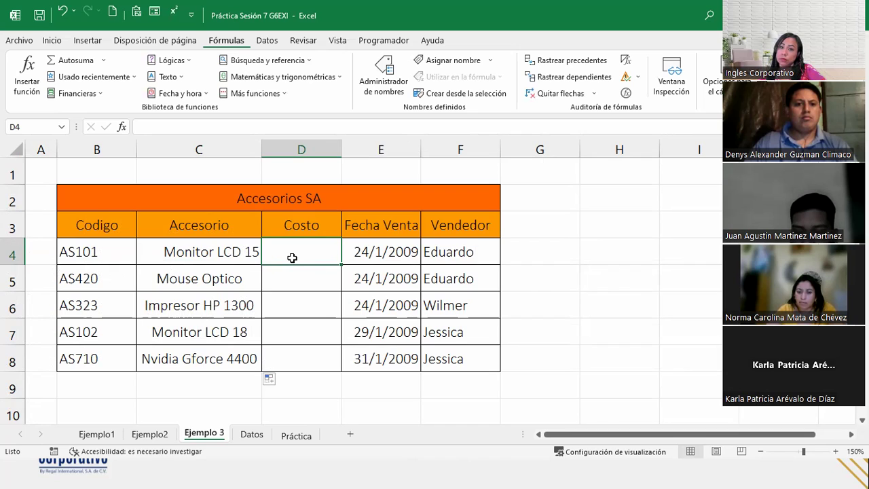
pyautogui.hotkey('alt', 'Tab')
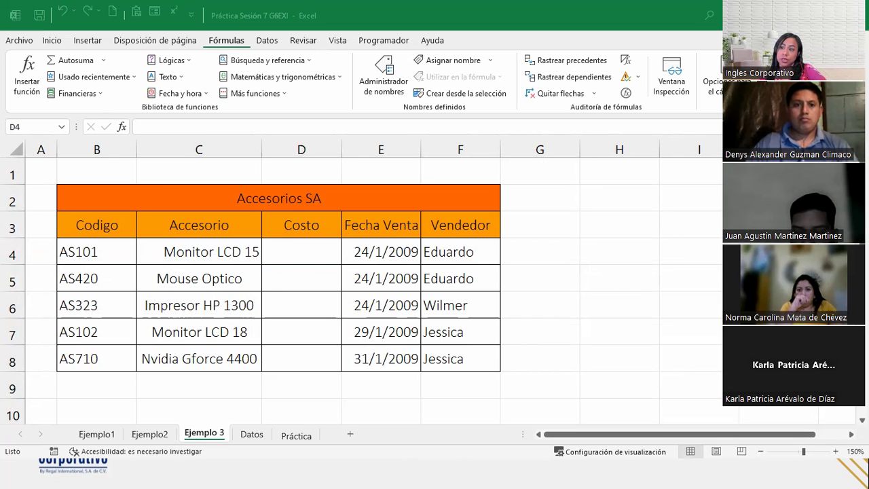
pyautogui.click(253, 435)
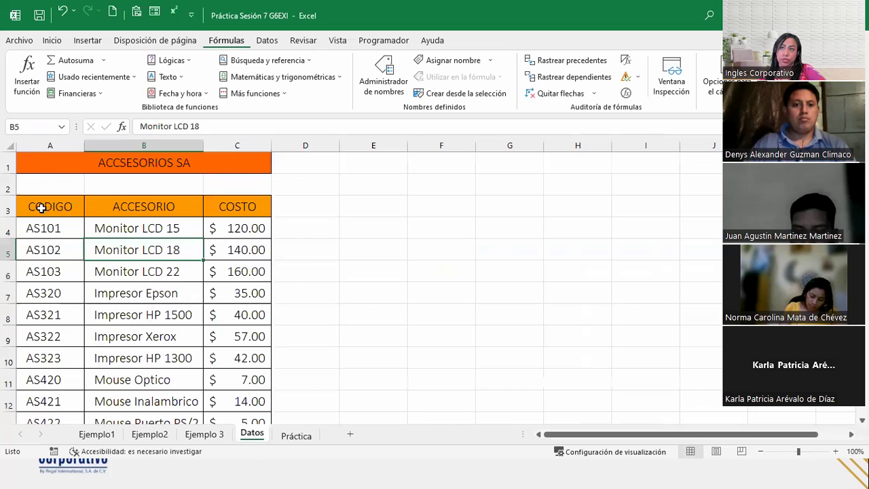
pyautogui.moveTo(41, 208); pyautogui.dragTo(238, 406)
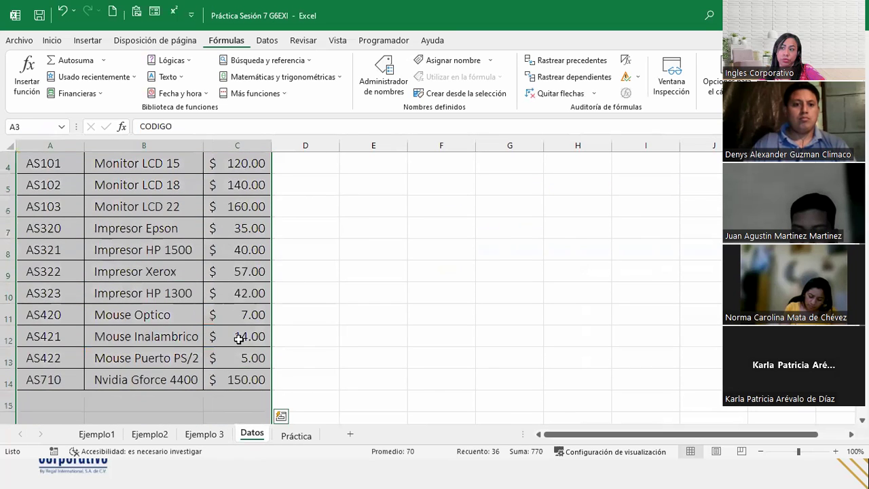
pyautogui.click(240, 339)
pyautogui.scroll(1, 216, 336)
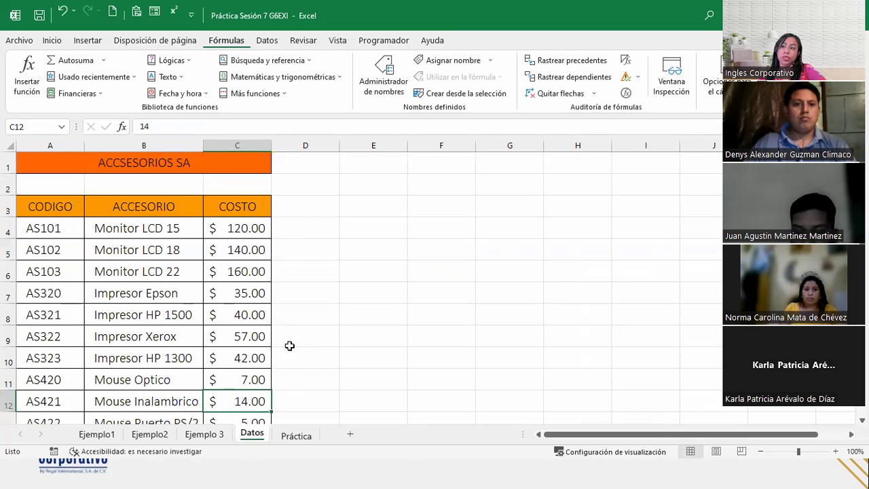
pyautogui.click(204, 434)
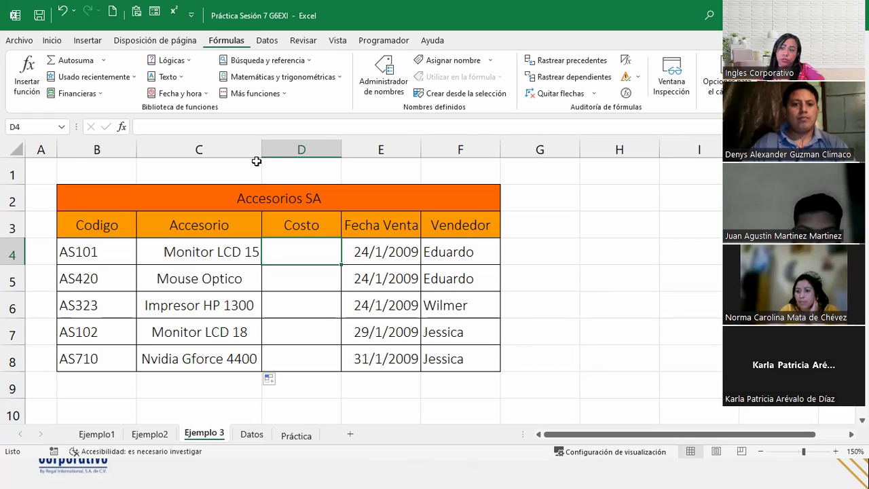
pyautogui.click(252, 434)
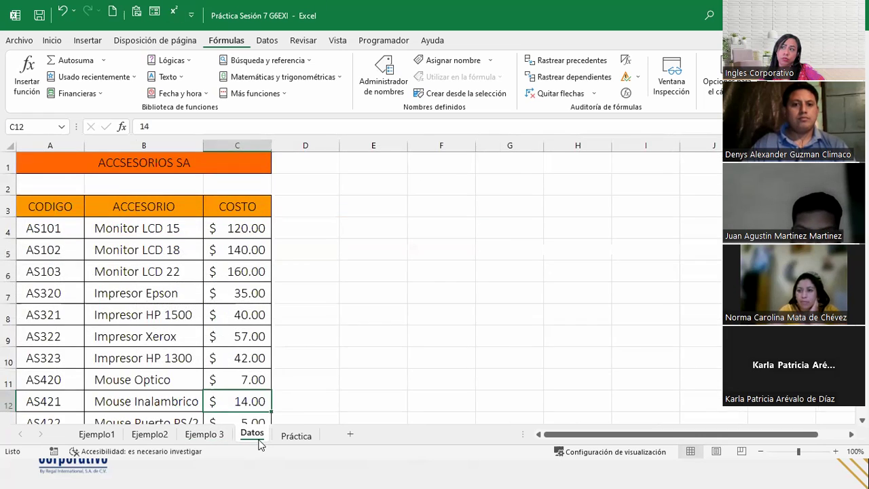
pyautogui.click(215, 223)
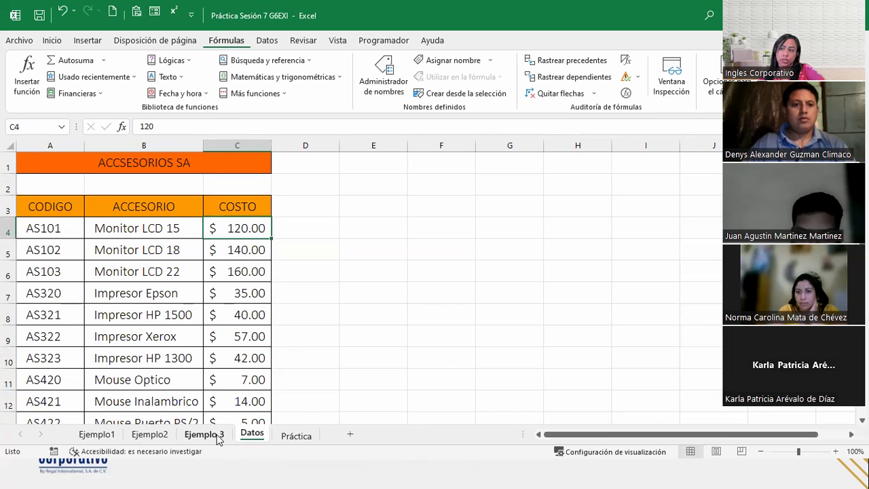
pyautogui.click(218, 436)
pyautogui.click(286, 361)
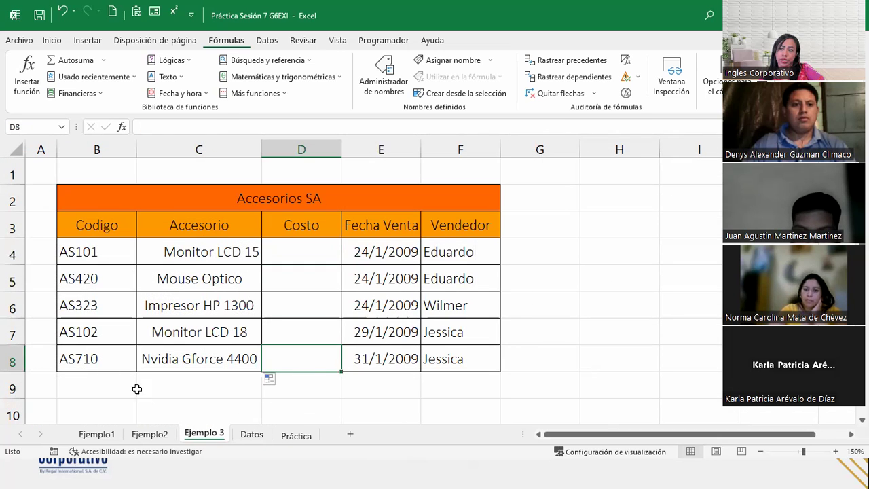
pyautogui.click(248, 435)
pyautogui.scroll(-2, 187, 386)
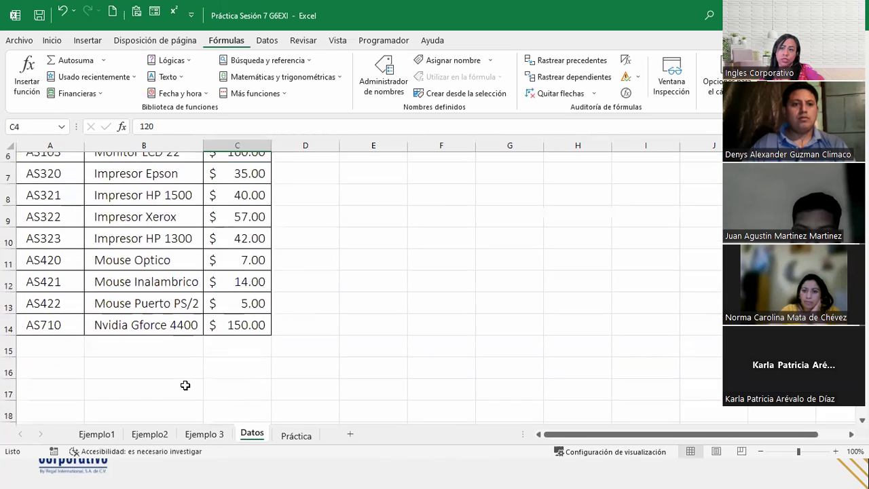
pyautogui.click(241, 316)
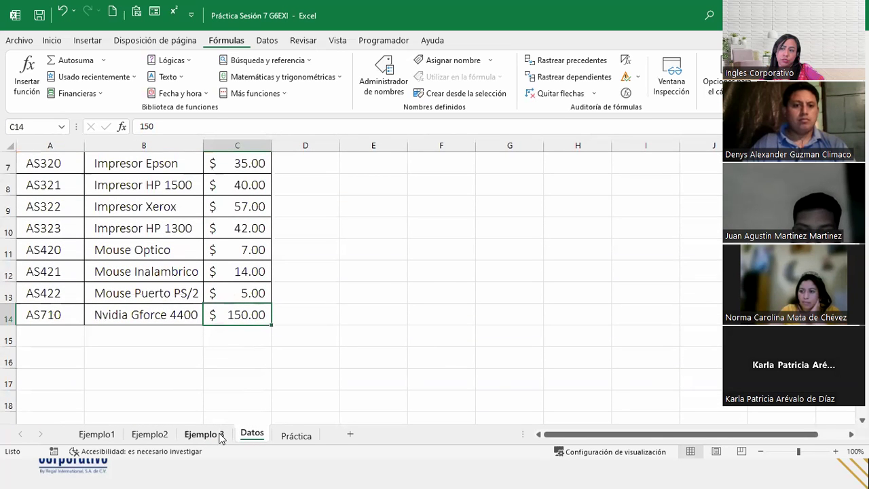
pyautogui.click(217, 435)
pyautogui.click(301, 251)
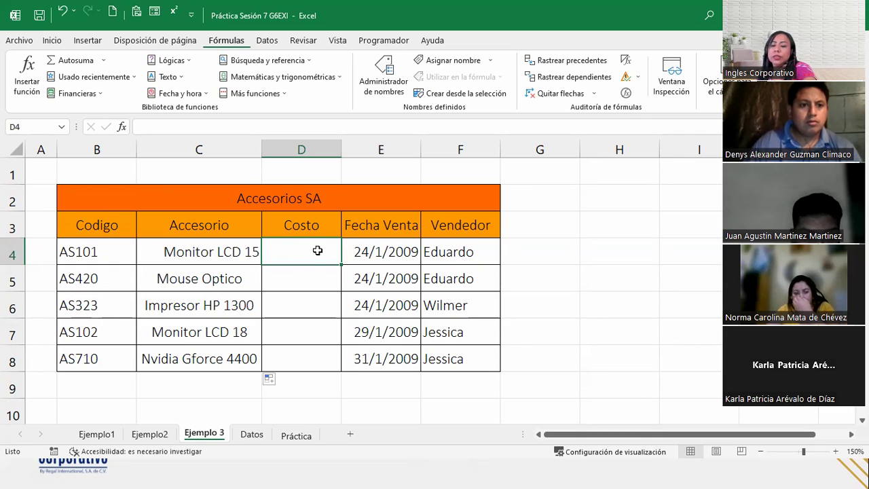
# - Begin D4's Costo formula as =BUSCARV(B4; using code AS101 as lookup value
pyautogui.write('=')
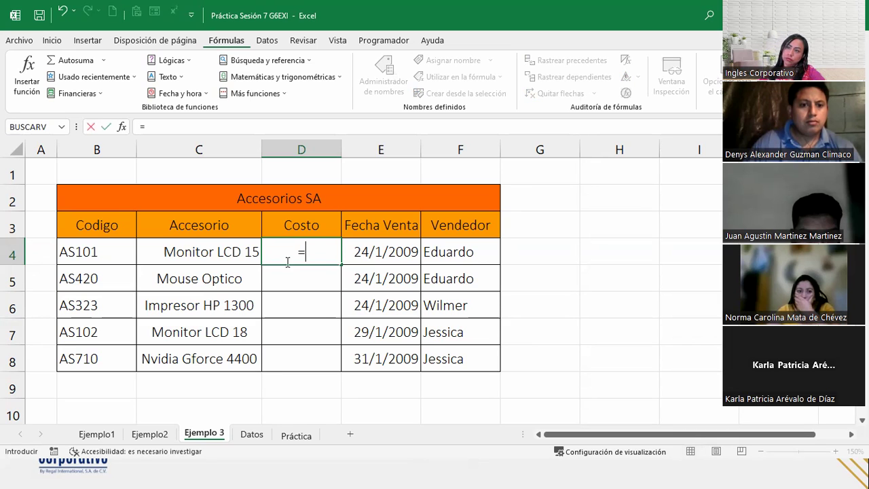
pyautogui.click(125, 258)
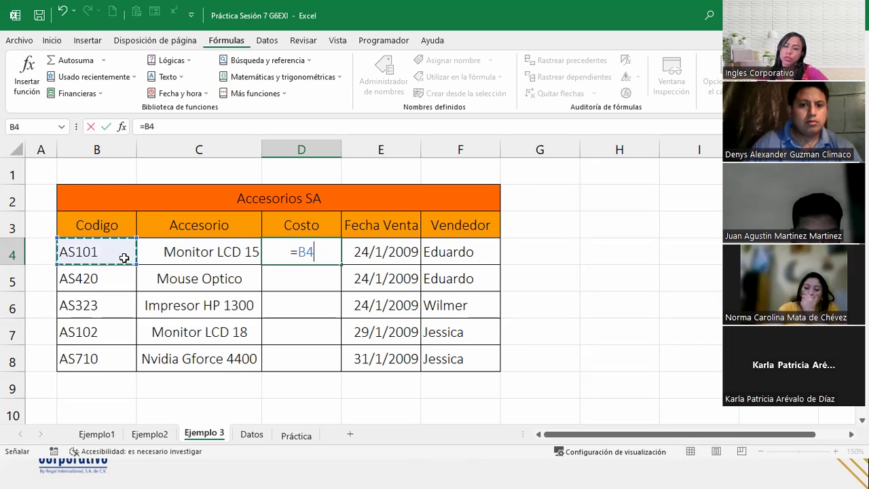
pyautogui.press('BackSpace')
pyautogui.press('BackSpace')
pyautogui.write('busc')
pyautogui.press('Down')
pyautogui.press('Down')
pyautogui.press('Tab')
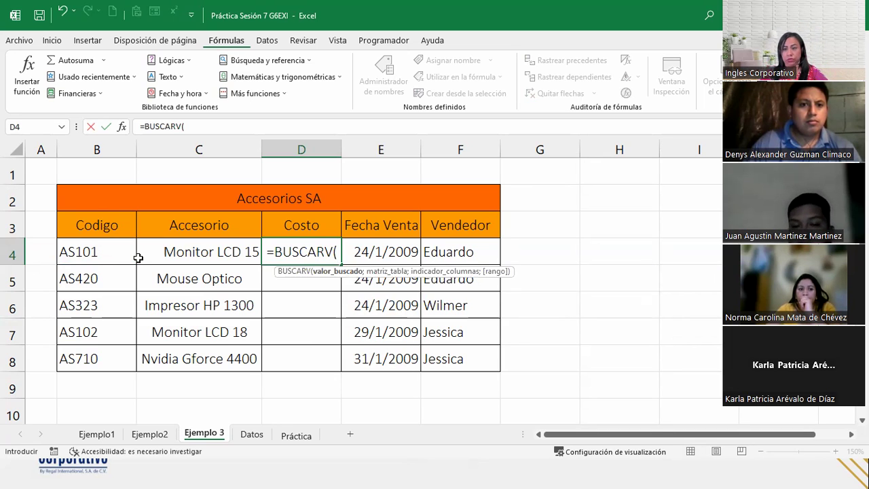
pyautogui.click(114, 258)
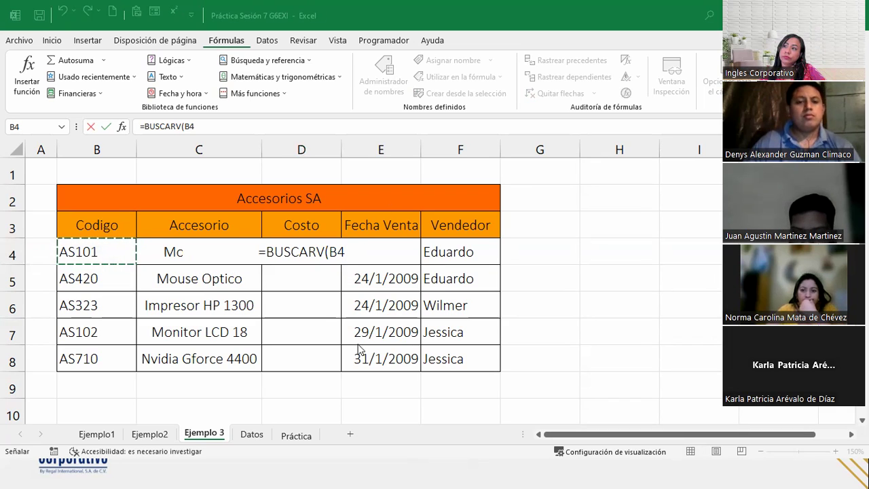
pyautogui.click(361, 251)
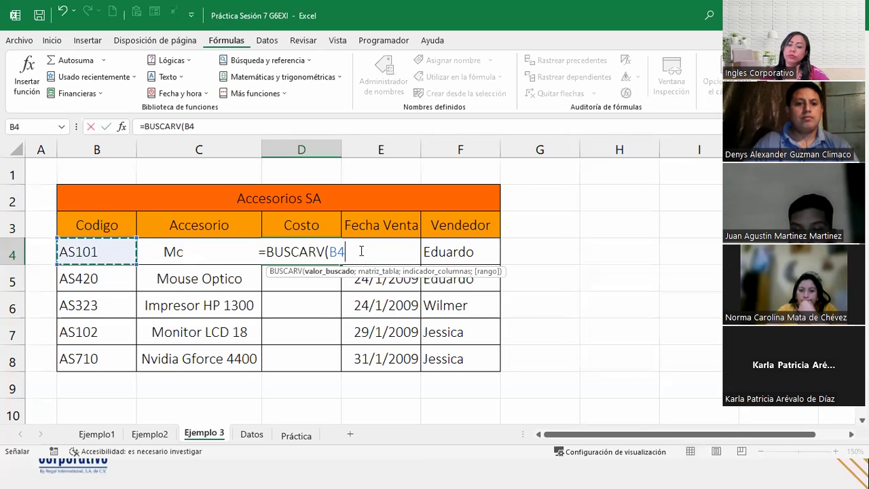
pyautogui.write(';')
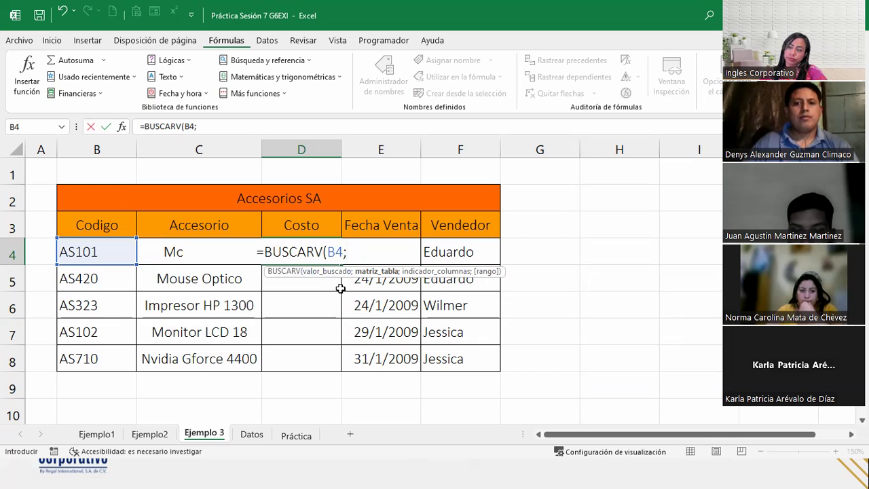
# - Add the absolute range Datos!$A$3:$C$14, column 3 and exact match 0 to D4's BUSCARV
pyautogui.click(259, 437)
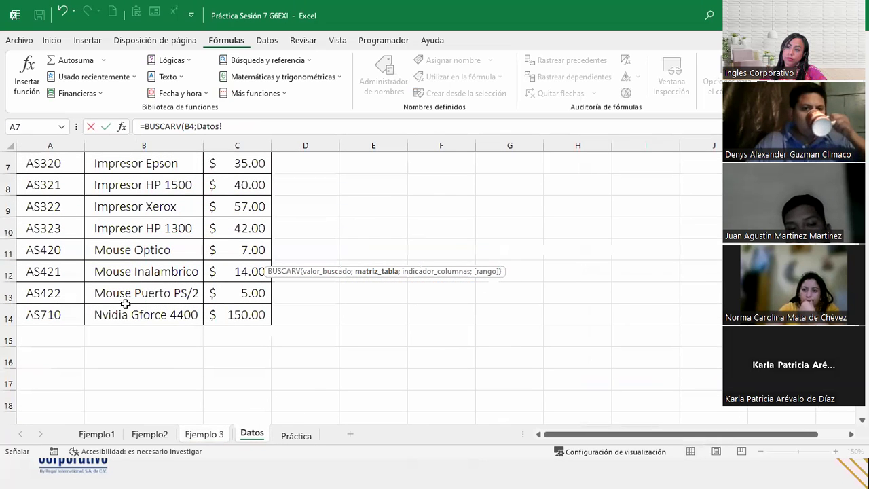
pyautogui.scroll(2, 55, 188)
pyautogui.moveTo(41, 207); pyautogui.dragTo(243, 380)
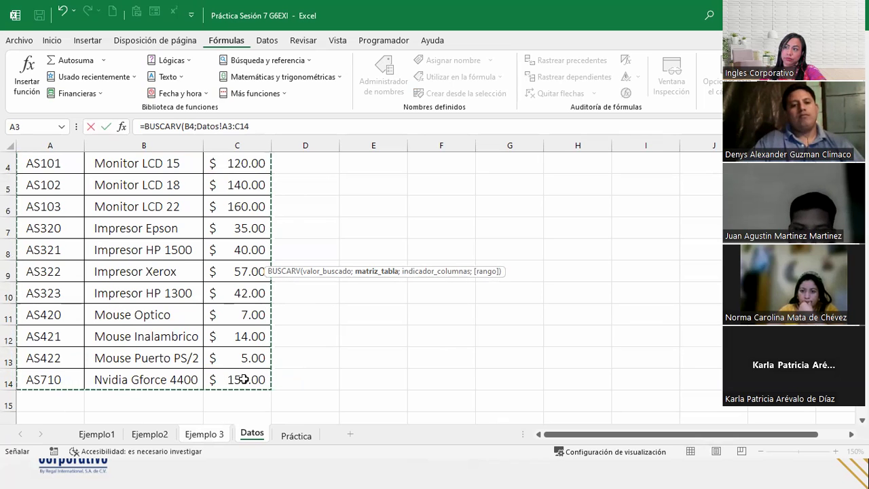
pyautogui.press('F4')
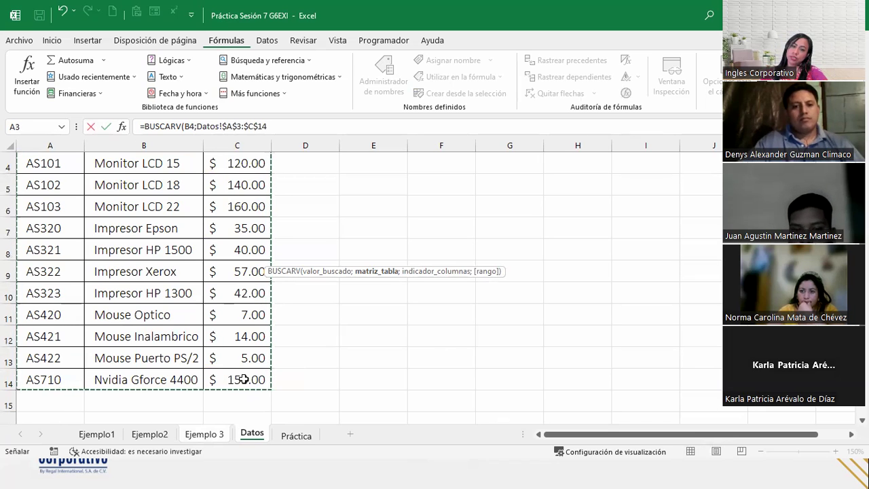
pyautogui.write(';')
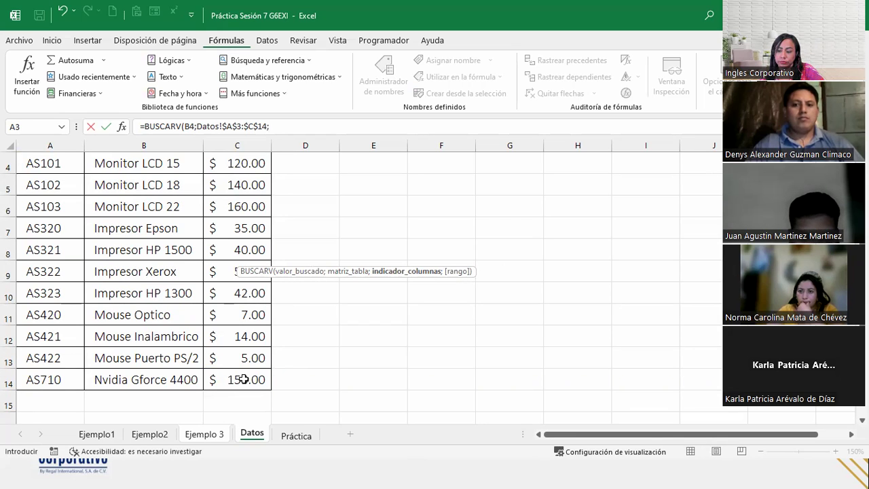
pyautogui.write('3')
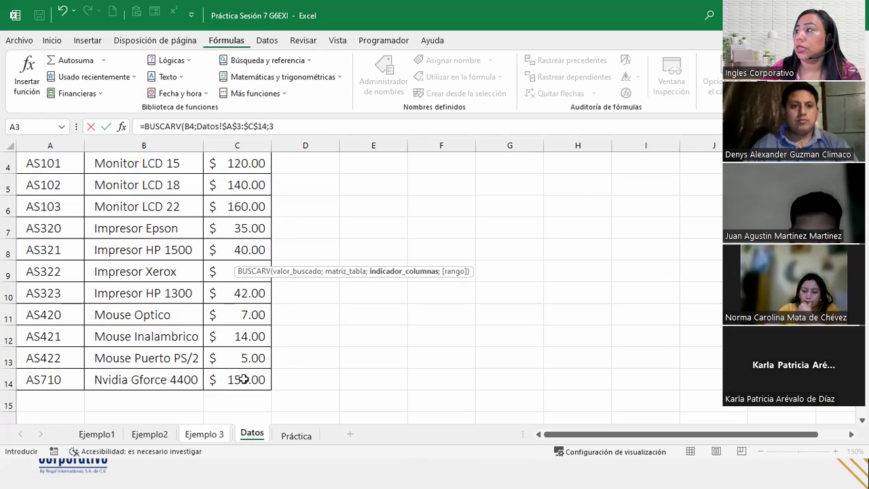
pyautogui.write(';')
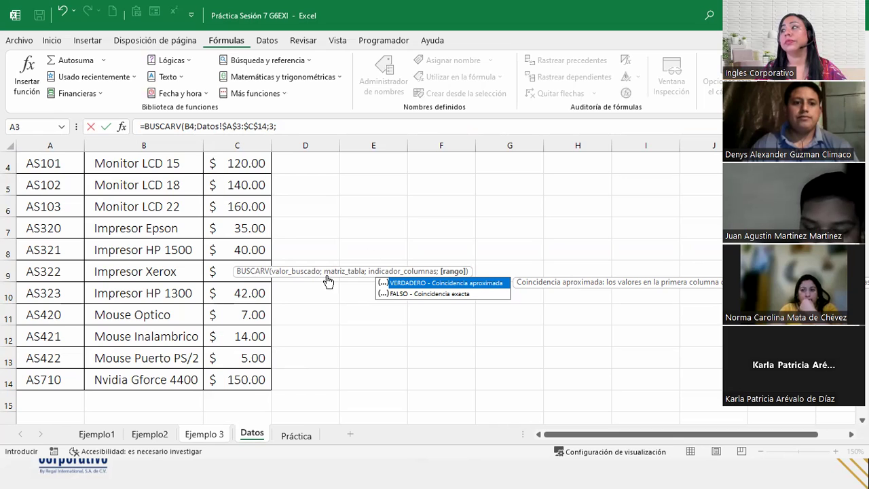
pyautogui.click(314, 121)
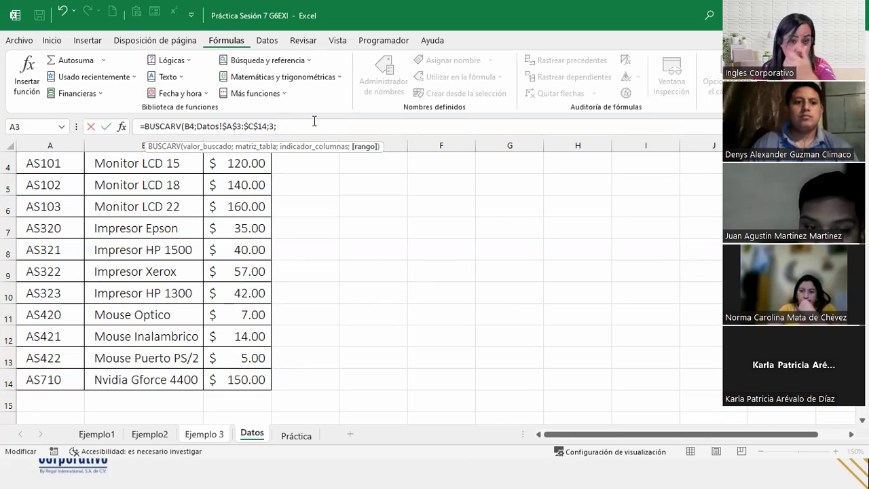
pyautogui.write('0')
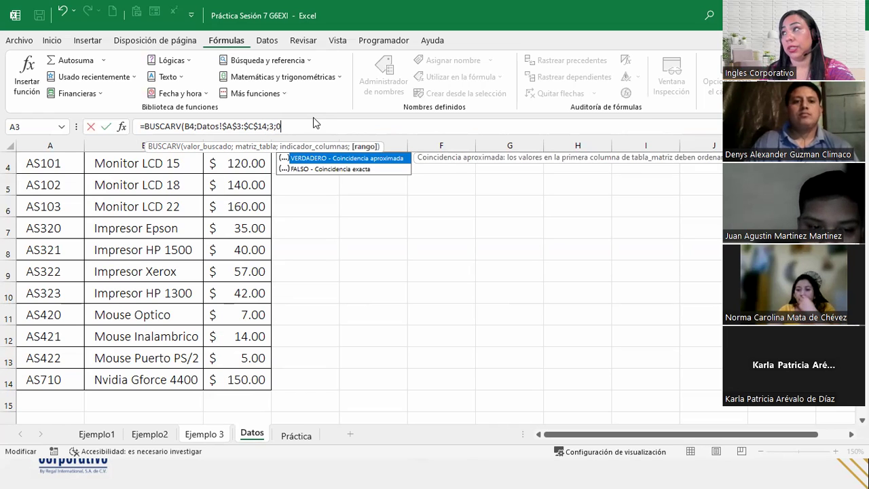
pyautogui.write(')')
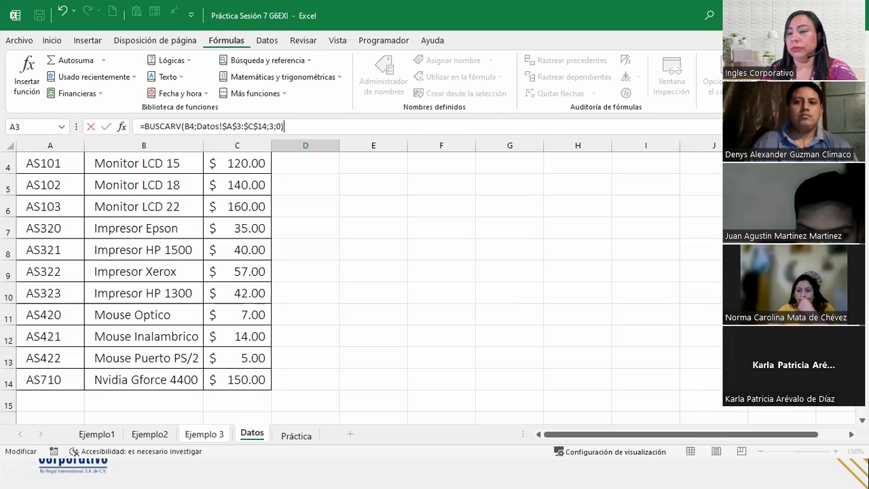
# - Commit D4 and fill down to D8, giving $120.00, $7.00, $42.00, $140.00, $150.00
pyautogui.press('Return')
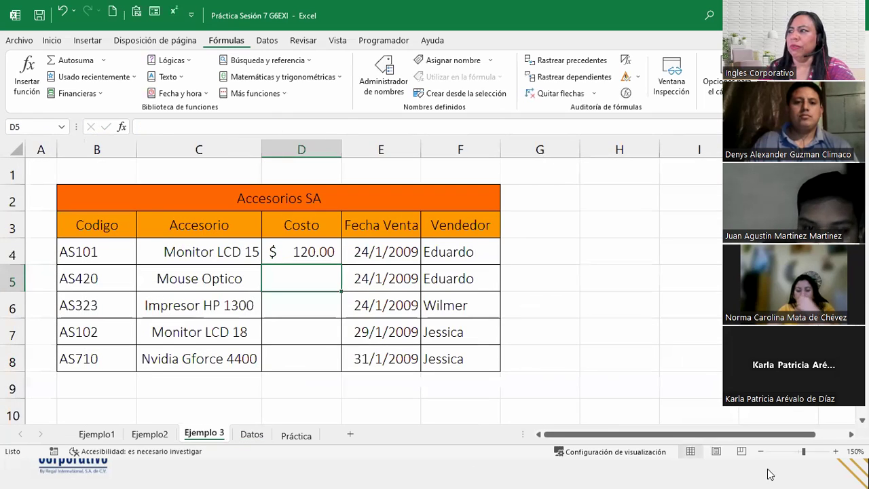
pyautogui.click(304, 252)
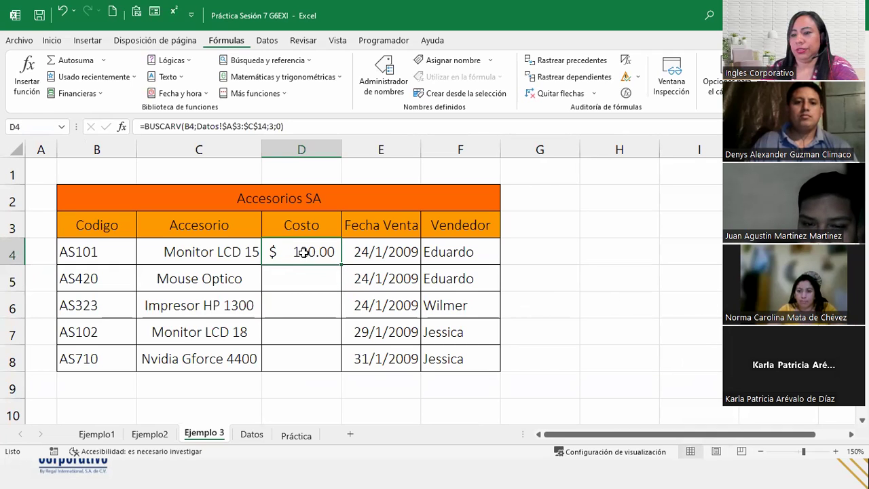
pyautogui.doubleClick(341, 264)
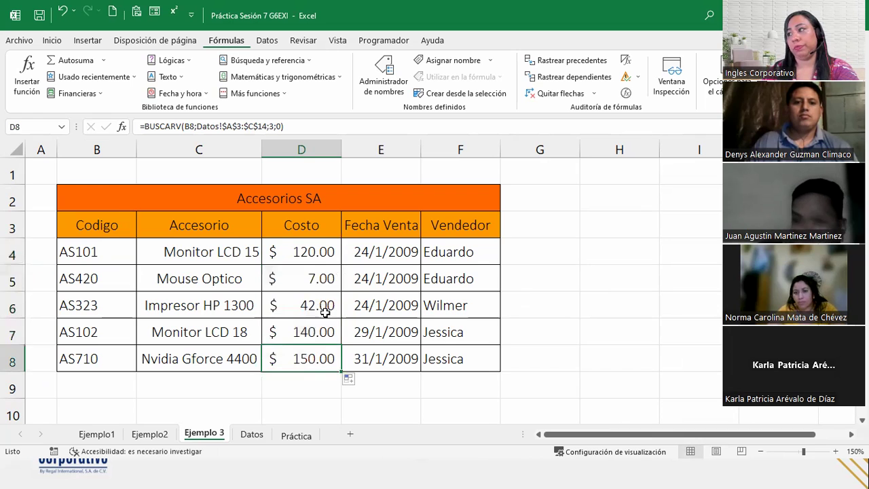
pyautogui.click(319, 277)
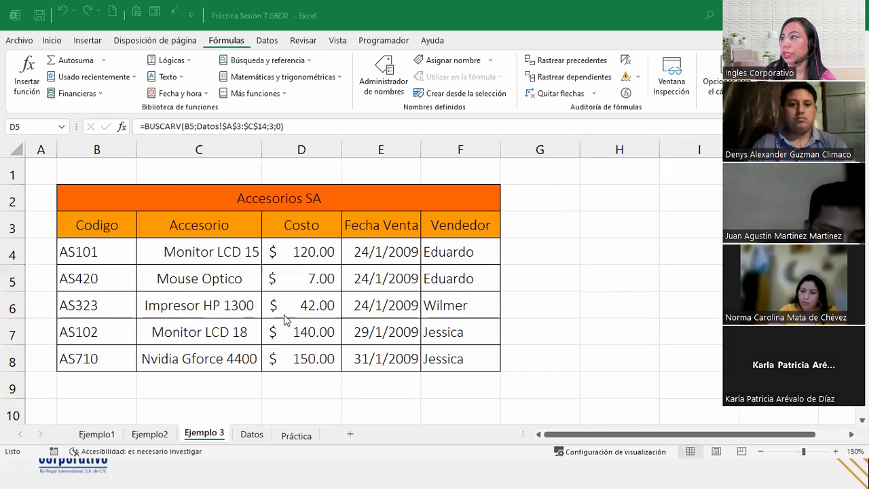
pyautogui.click(285, 279)
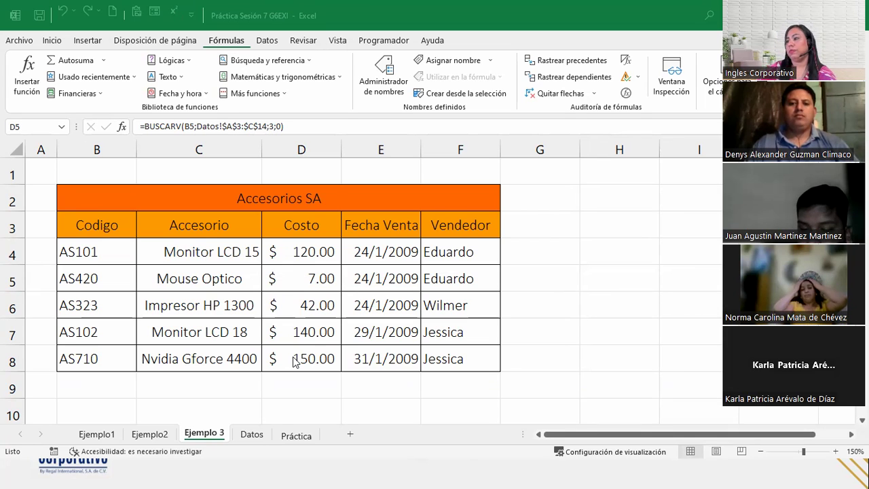
pyautogui.click(305, 439)
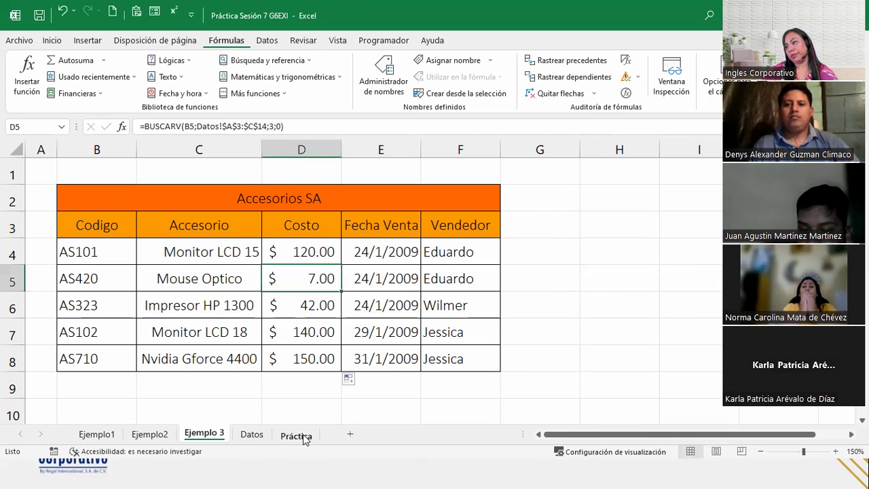
pyautogui.click(305, 439)
pyautogui.scroll(-1, 245, 311)
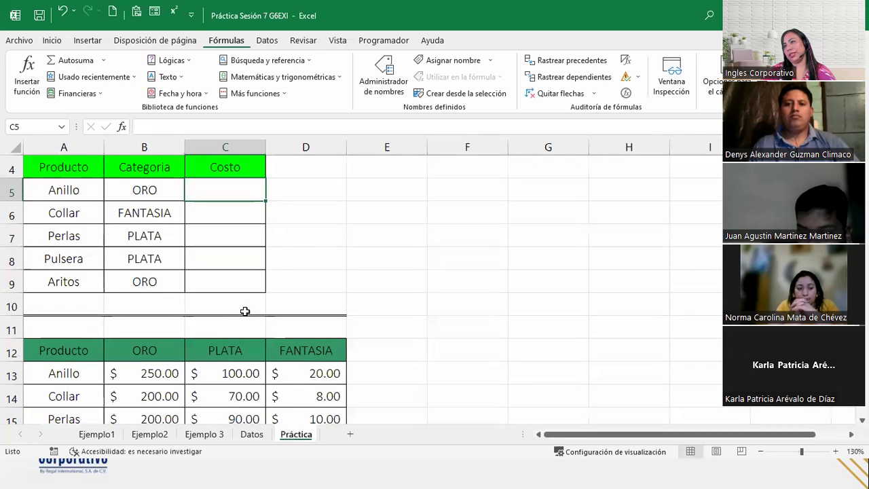
pyautogui.click(760, 447)
pyautogui.click(760, 447)
pyautogui.click(760, 447)
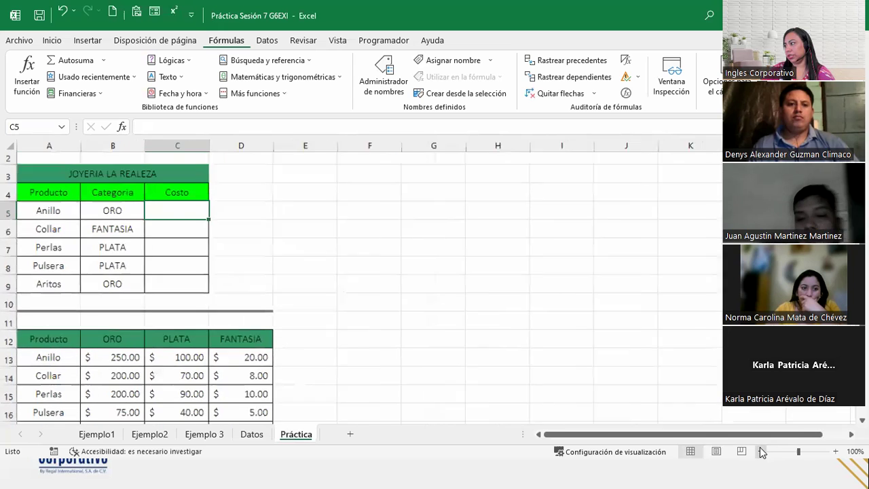
pyautogui.click(93, 192)
pyautogui.scroll(-1, 88, 193)
pyautogui.scroll(1, 88, 193)
pyautogui.moveTo(34, 196); pyautogui.dragTo(51, 286)
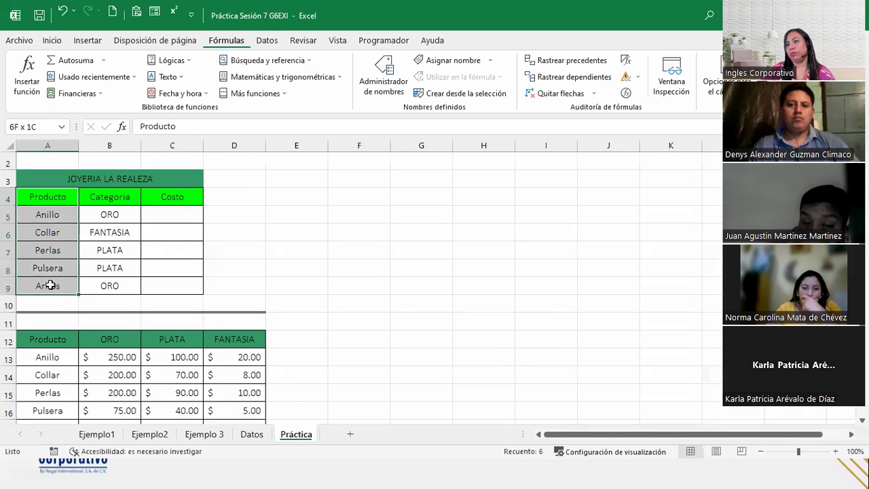
pyautogui.moveTo(58, 341)
pyautogui.mouseDown()
pyautogui.moveTo(55, 398)
pyautogui.moveTo(47, 392)
pyautogui.mouseUp()
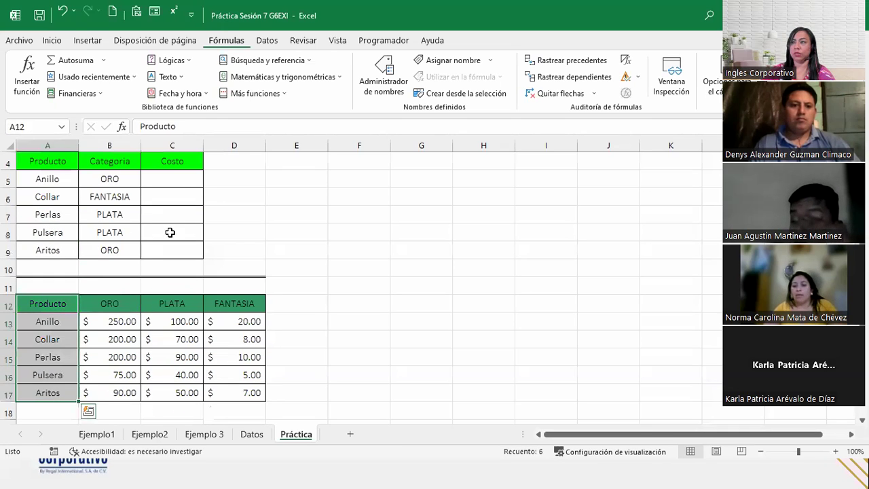
pyautogui.click(175, 178)
pyautogui.click(104, 175)
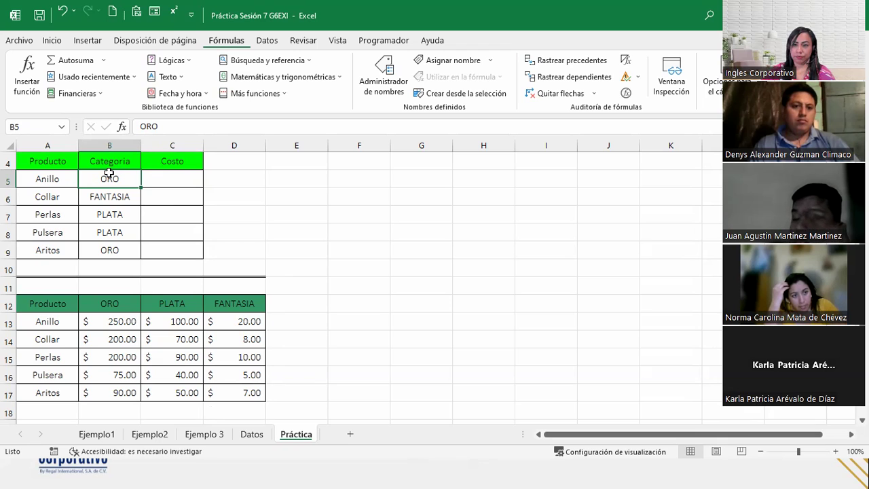
pyautogui.click(159, 173)
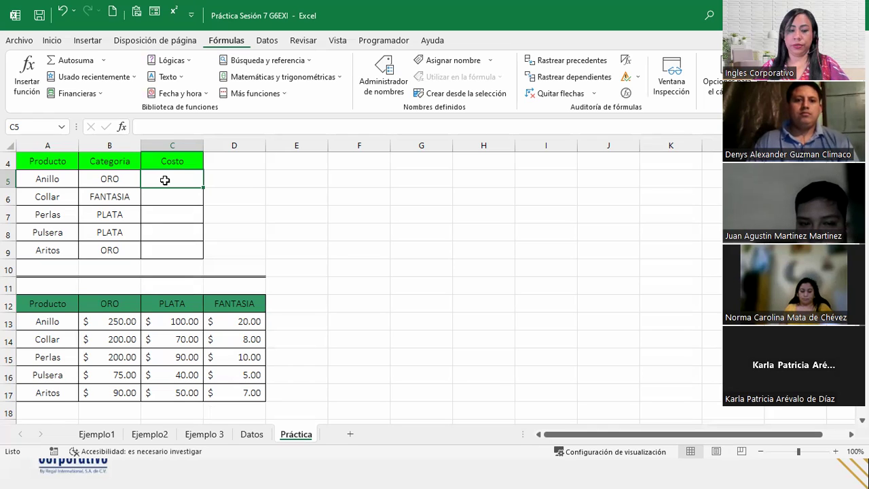
# - Begin C5 as =BUSCARV(A5;$A$12:$D$17; with the price table range locked
pyautogui.write('=')
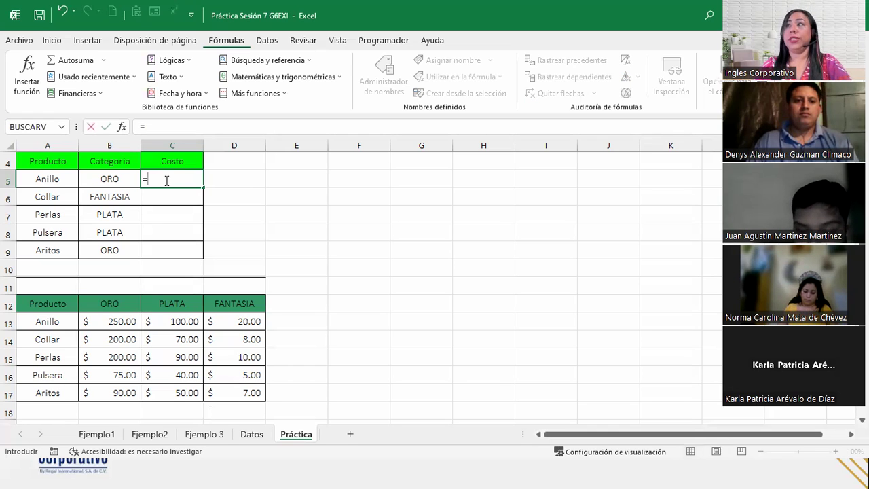
pyautogui.write('busca')
pyautogui.press('Down')
pyautogui.press('Down')
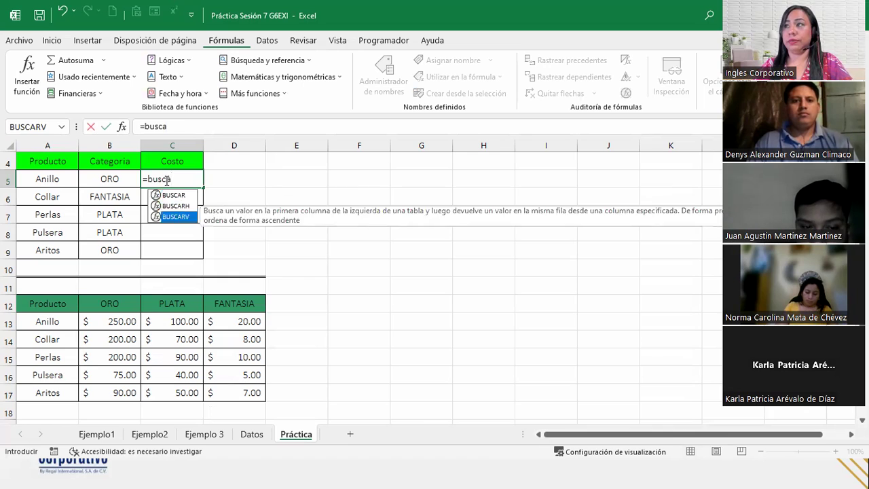
pyautogui.press('Tab')
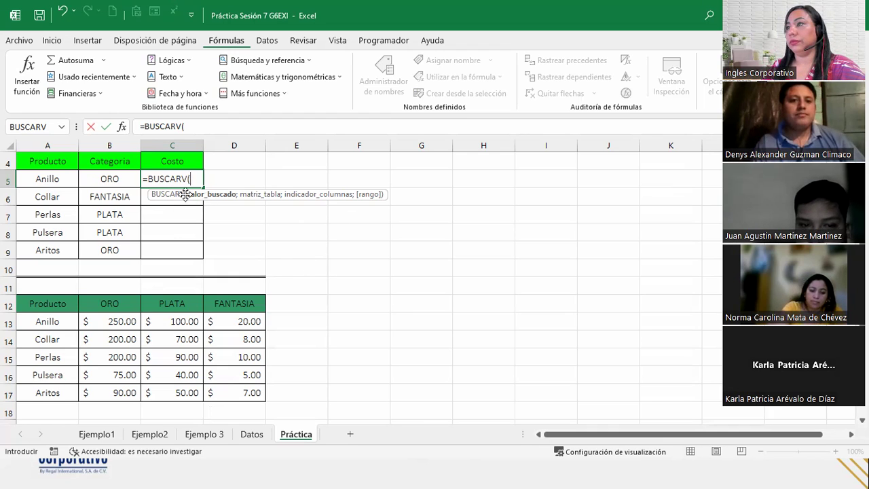
pyautogui.click(50, 178)
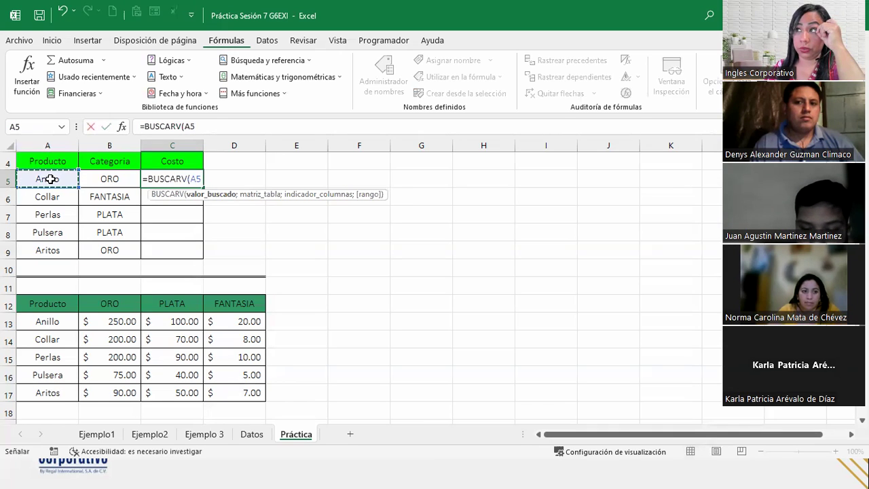
pyautogui.write(';')
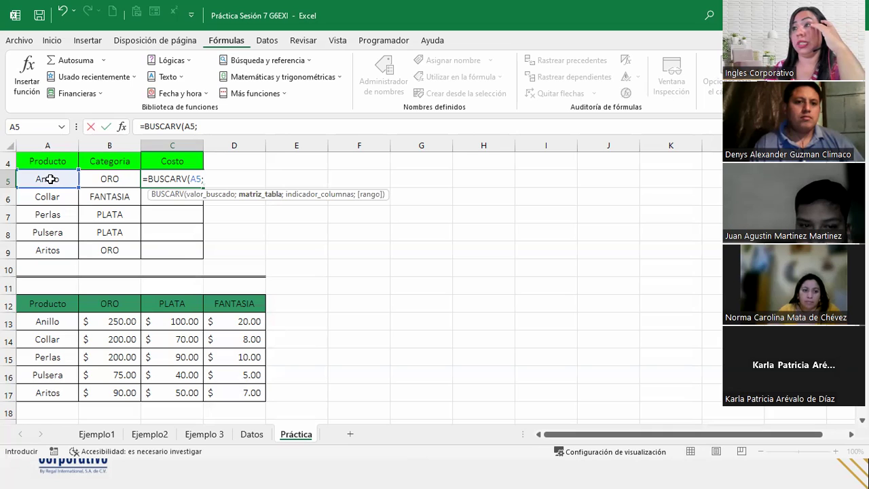
pyautogui.moveTo(41, 302); pyautogui.dragTo(222, 392)
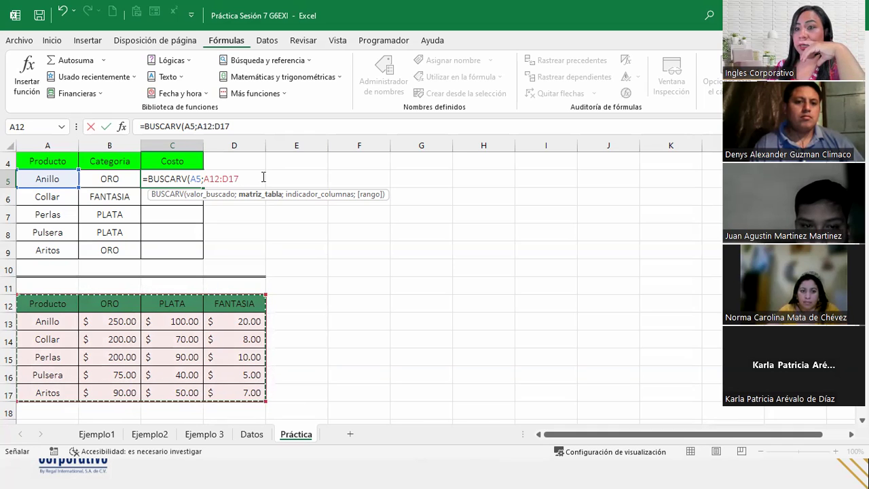
pyautogui.press('F4')
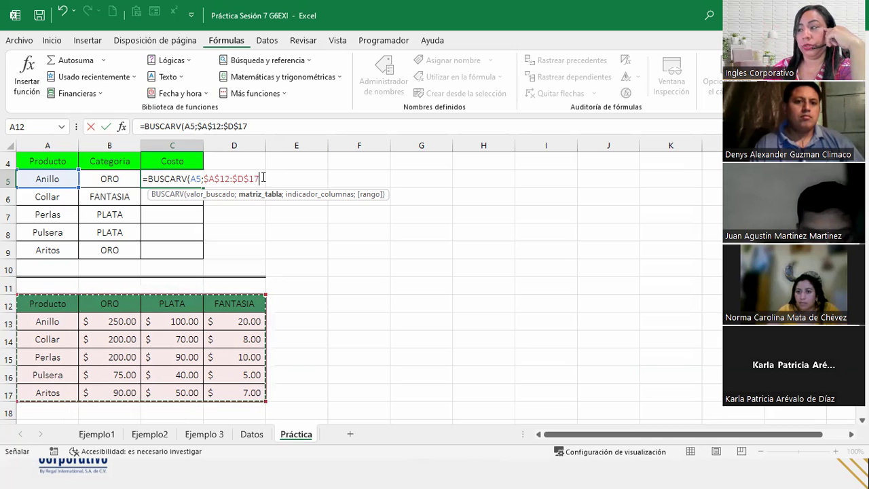
pyautogui.write(';')
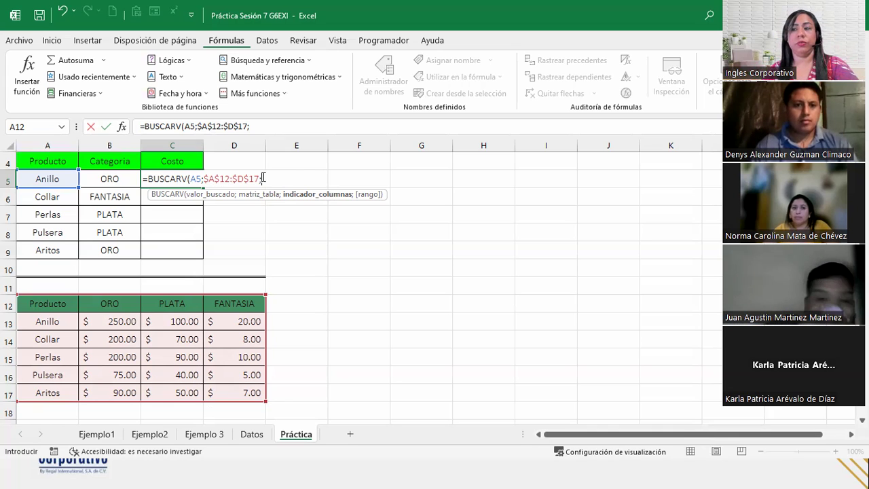
# - Nest SI(B5=$B$12;2; as the column index so ORO returns column 2
pyautogui.write('SI')
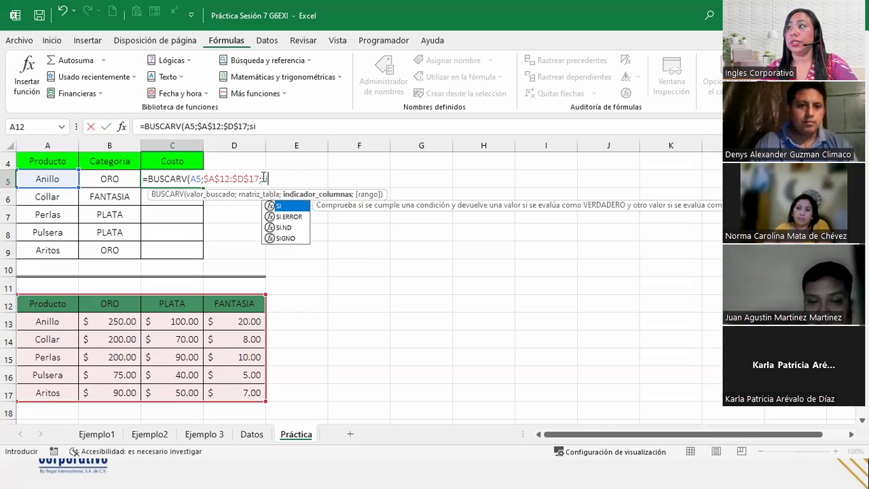
pyautogui.write('(')
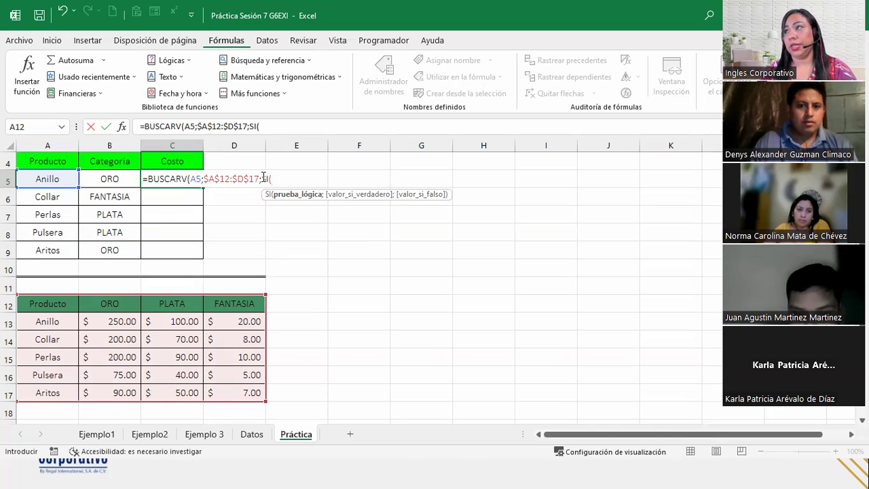
pyautogui.click(115, 182)
pyautogui.write('=')
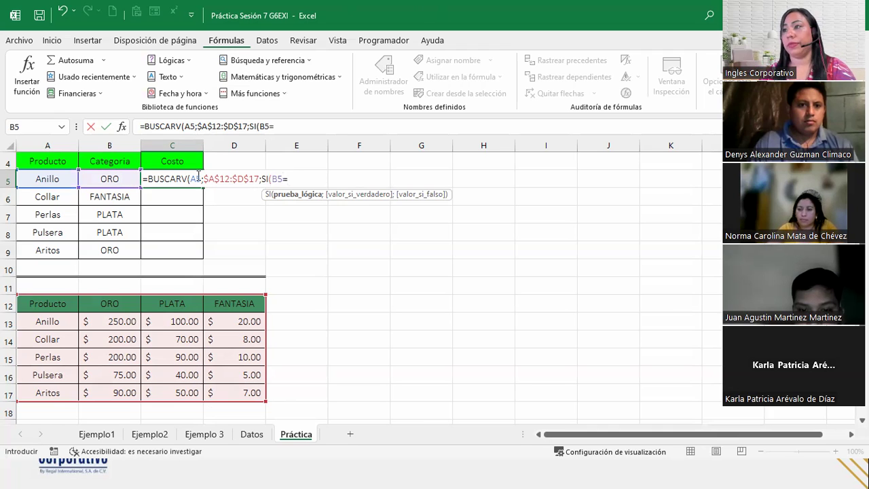
pyautogui.click(125, 302)
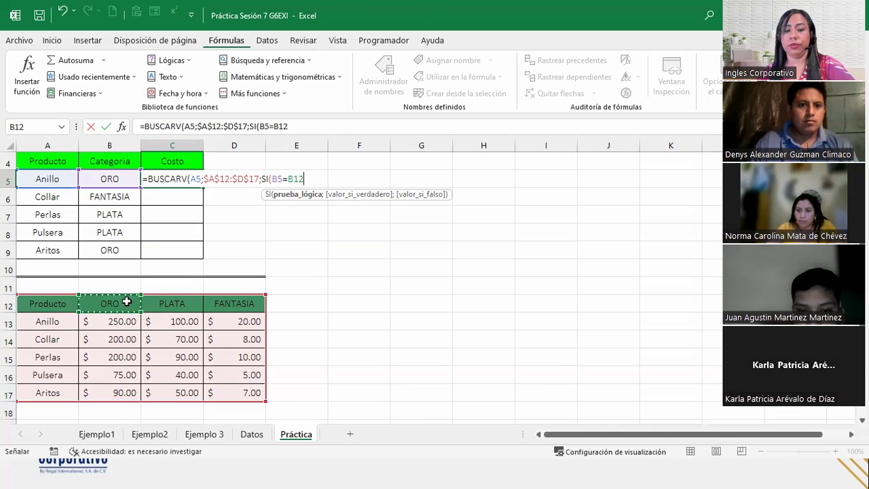
pyautogui.press('F4')
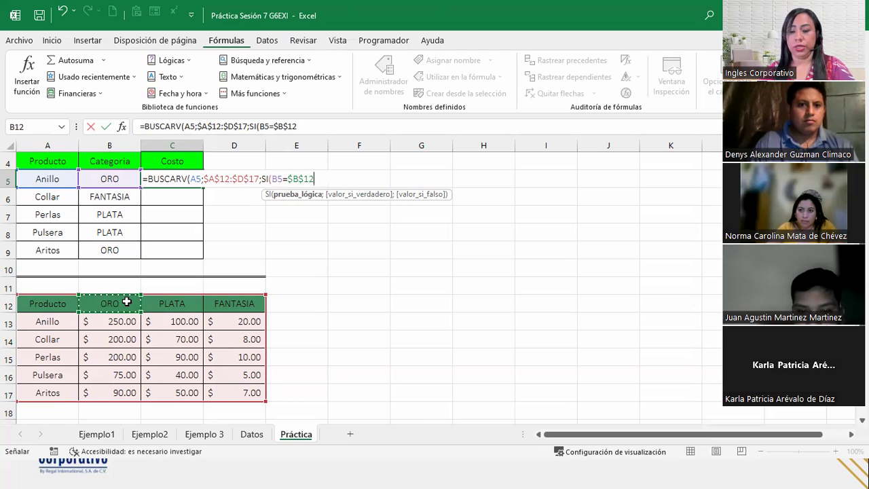
pyautogui.write(';')
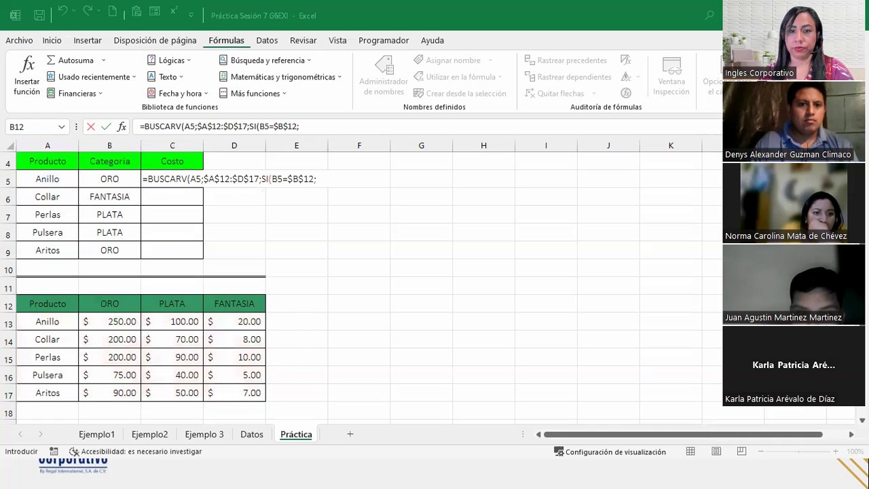
pyautogui.click(332, 183)
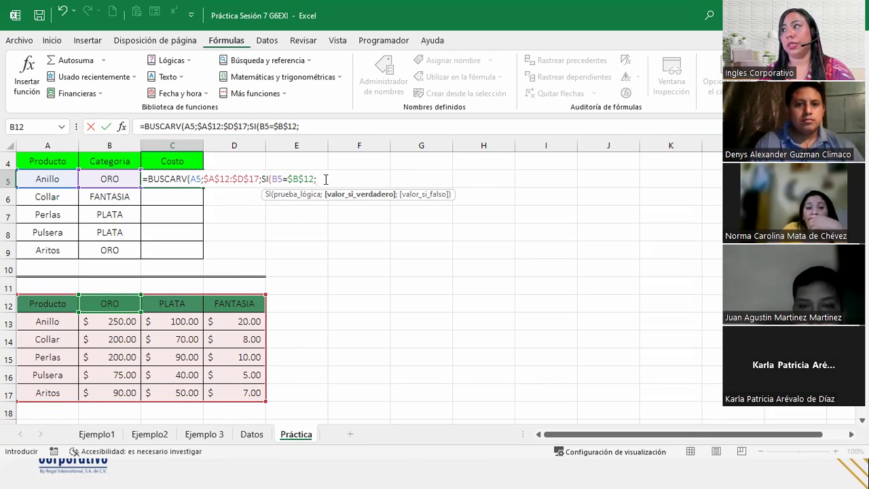
pyautogui.write('2')
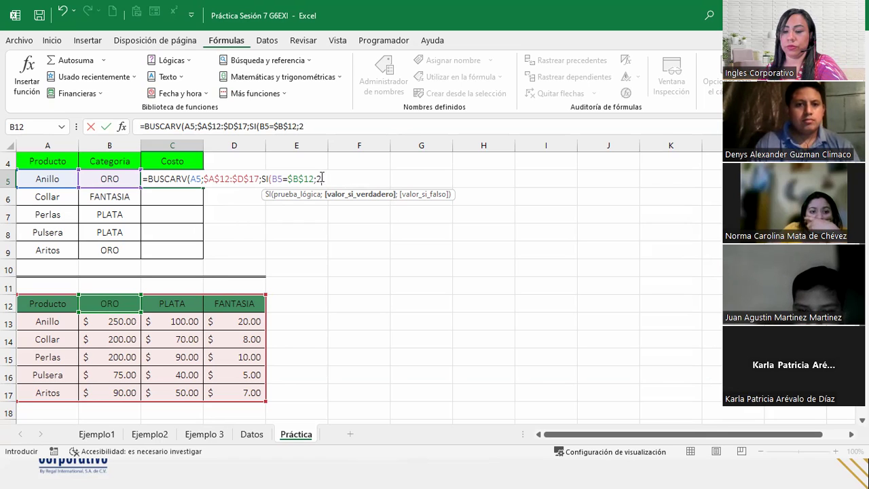
pyautogui.write(';')
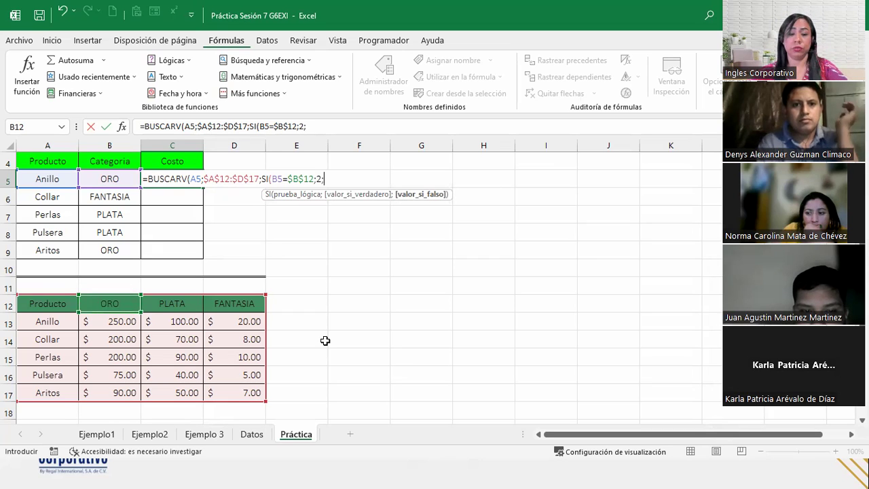
# - Nest a second SI(B5=$C$12;3; so PLATA returns price column 3
pyautogui.write('si')
pyautogui.press('Tab')
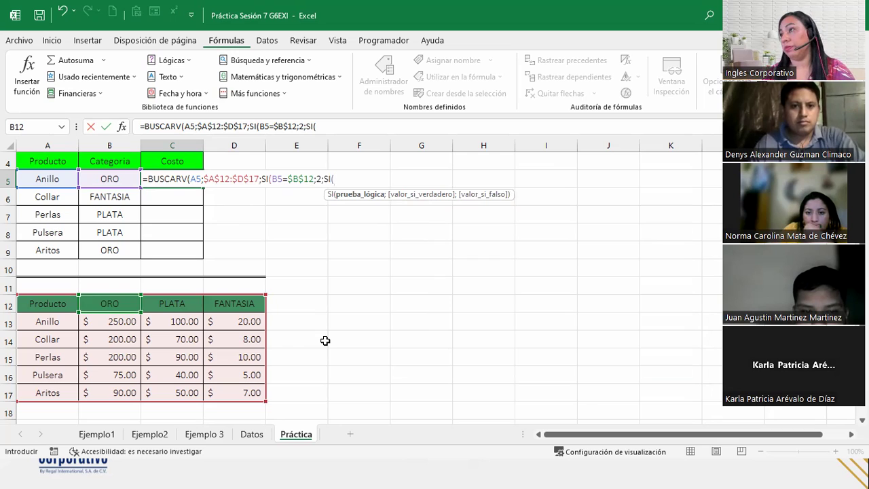
pyautogui.click(119, 177)
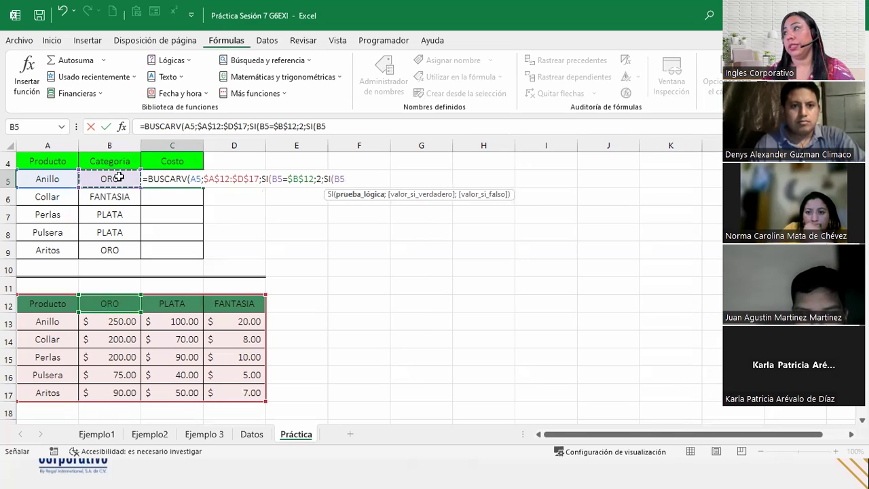
pyautogui.write('=')
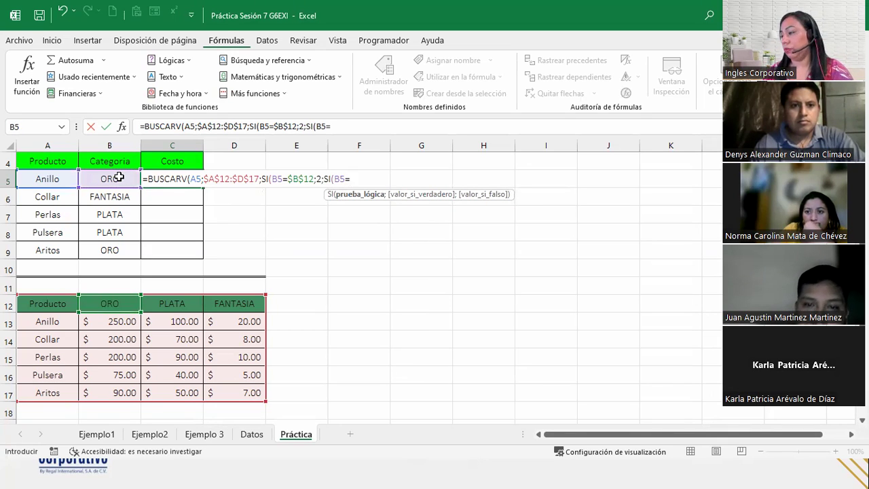
pyautogui.click(173, 305)
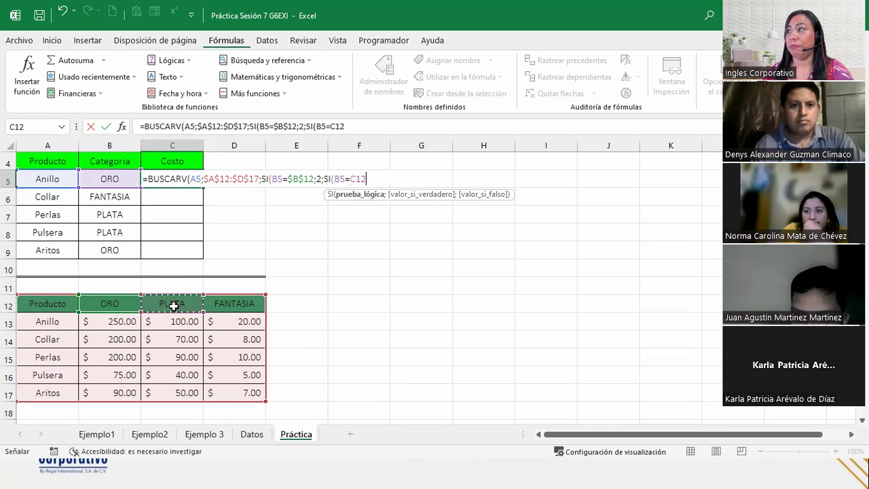
pyautogui.press('F4')
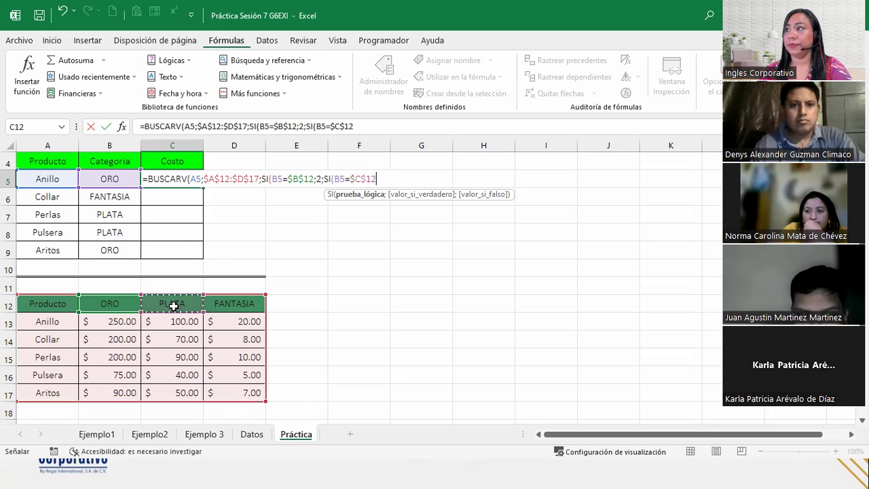
pyautogui.write(';')
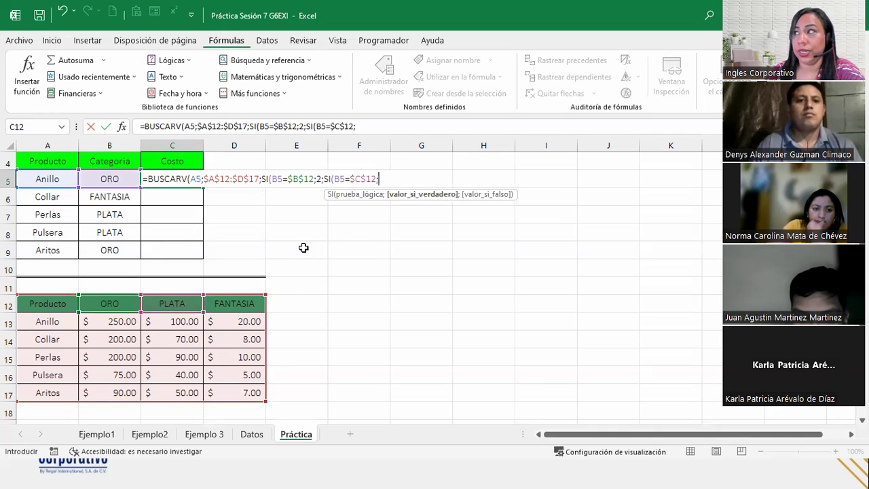
pyautogui.write('3')
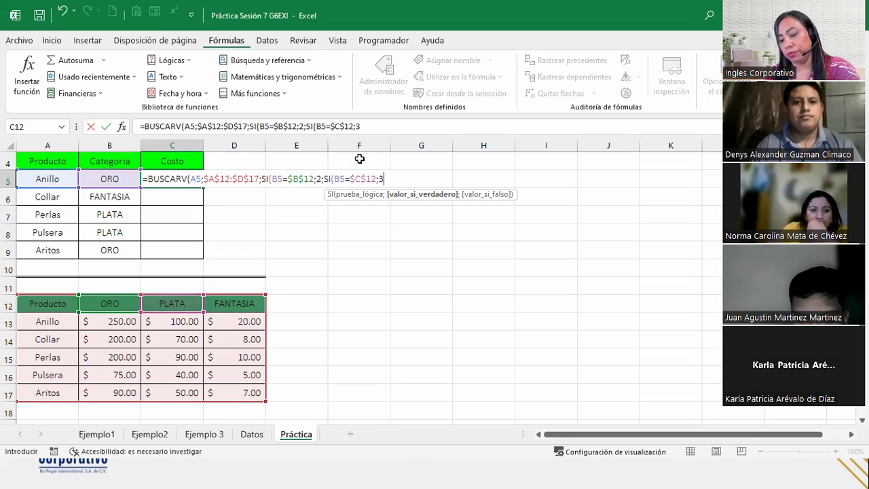
pyautogui.write(';4')
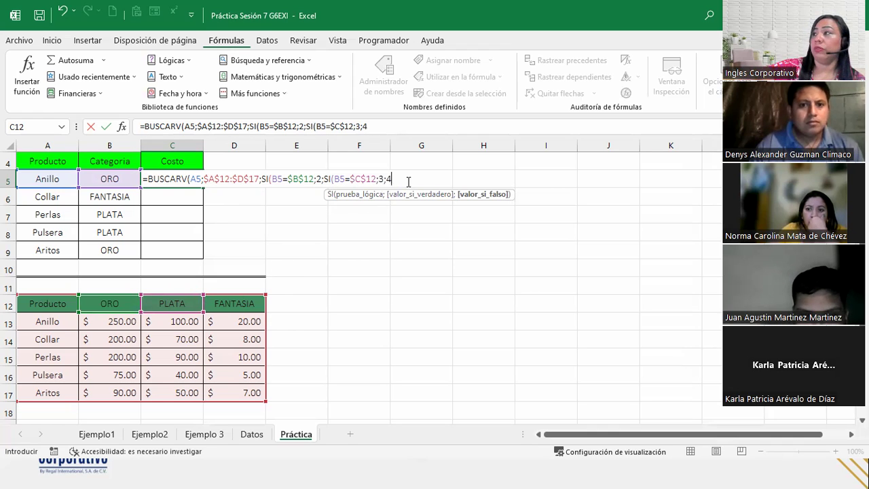
# - Close the nested SI functions with )) and add 0 as BUSCARV's exact-match argument in C5
pyautogui.write('))')
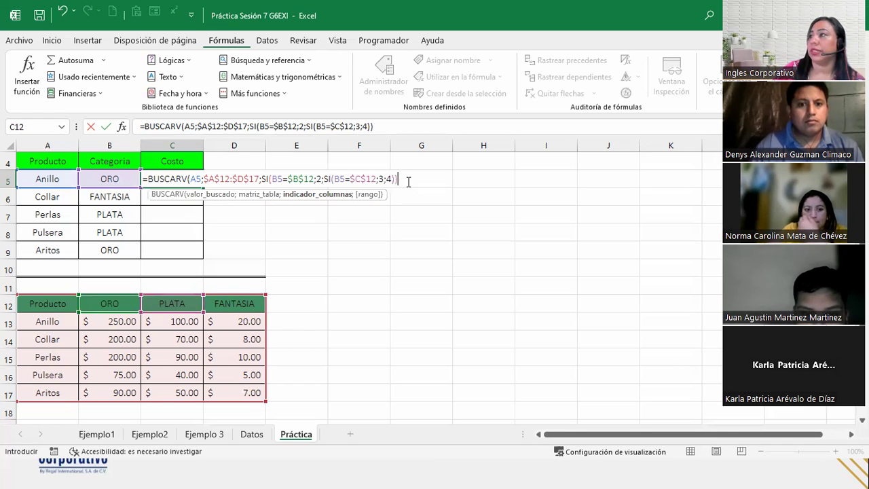
pyautogui.write(';')
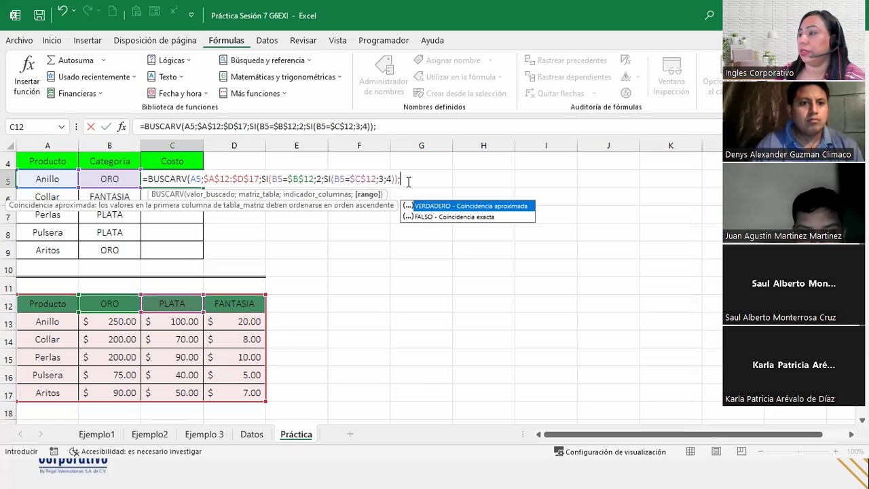
pyautogui.write('0')
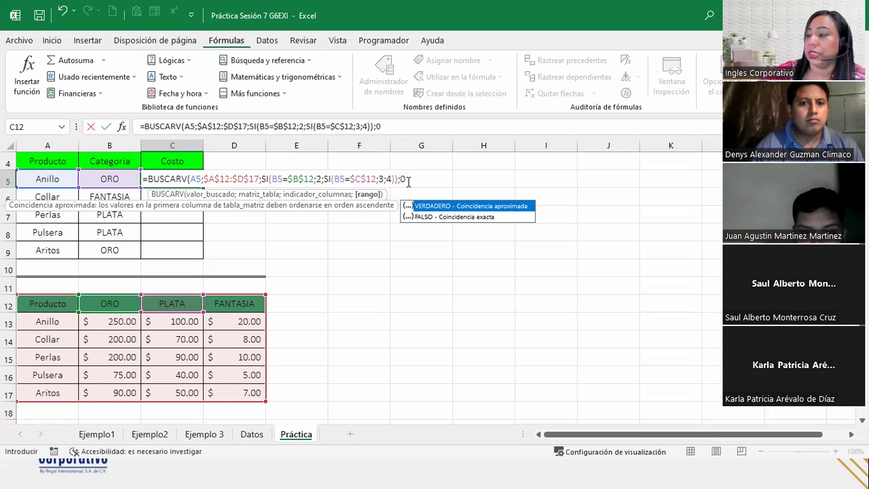
pyautogui.write(')')
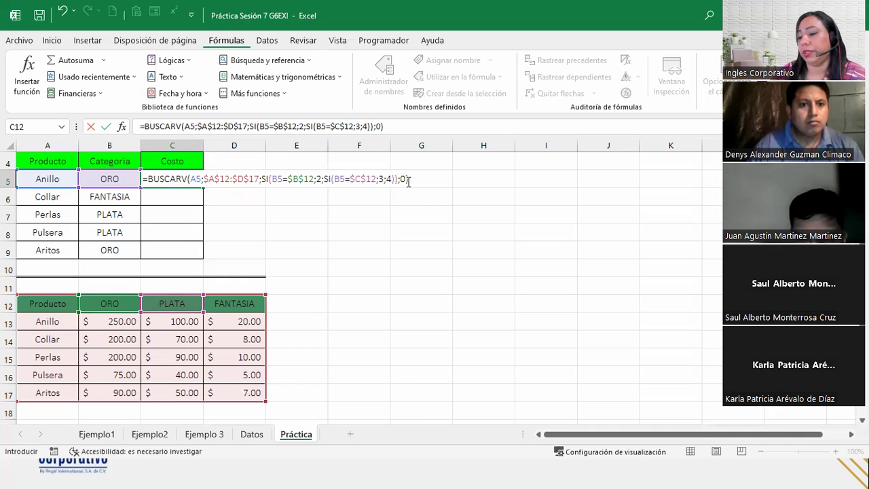
# - Commit the C5 formula and fill it down the Costo column to C9
pyautogui.press('Return')
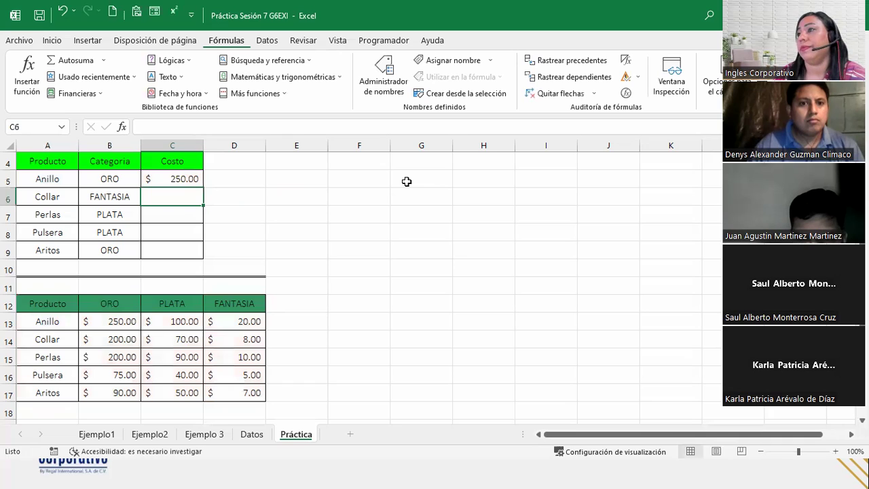
pyautogui.click(163, 177)
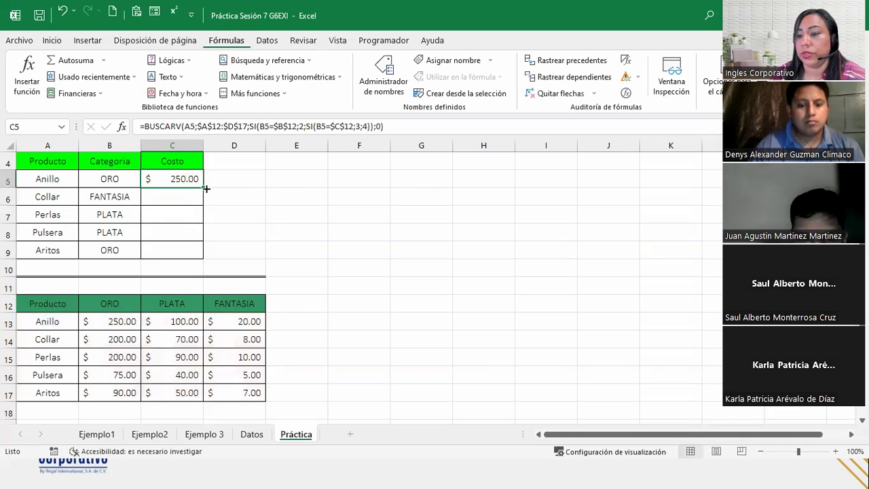
pyautogui.doubleClick(205, 189)
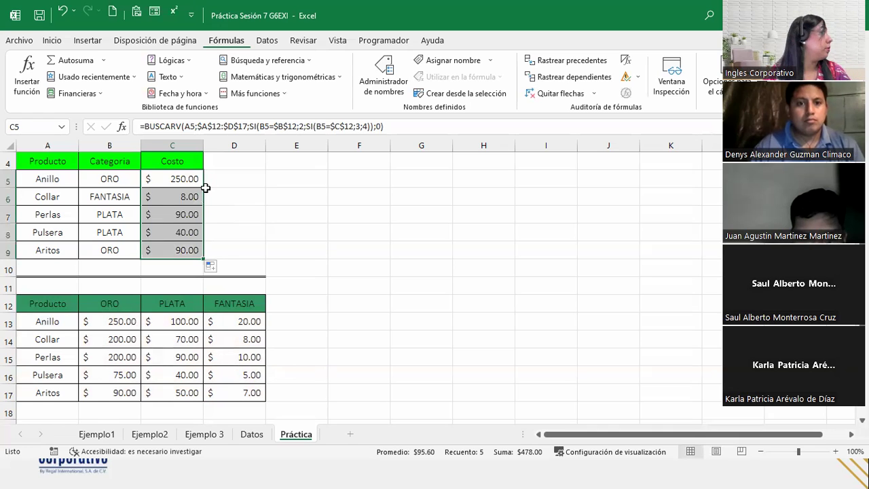
# - Check the copied costs against the price table, confirming Collar's FANTASIA price of 8
pyautogui.click(161, 214)
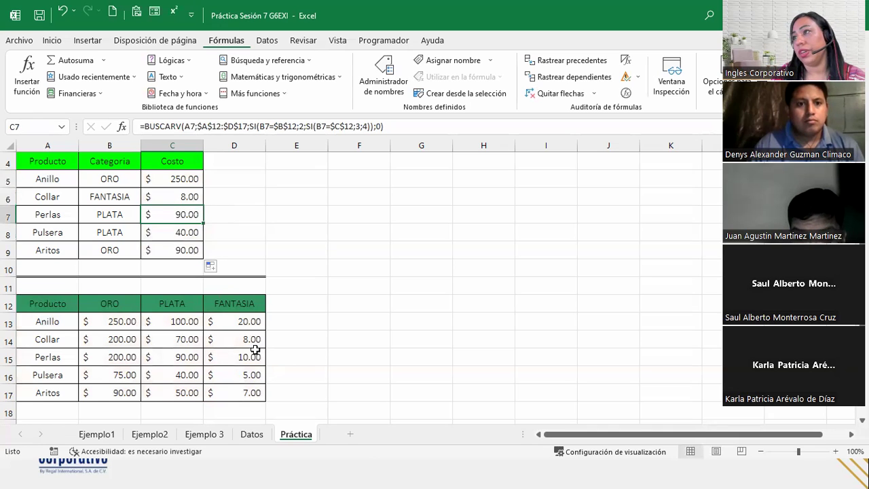
pyautogui.click(118, 180)
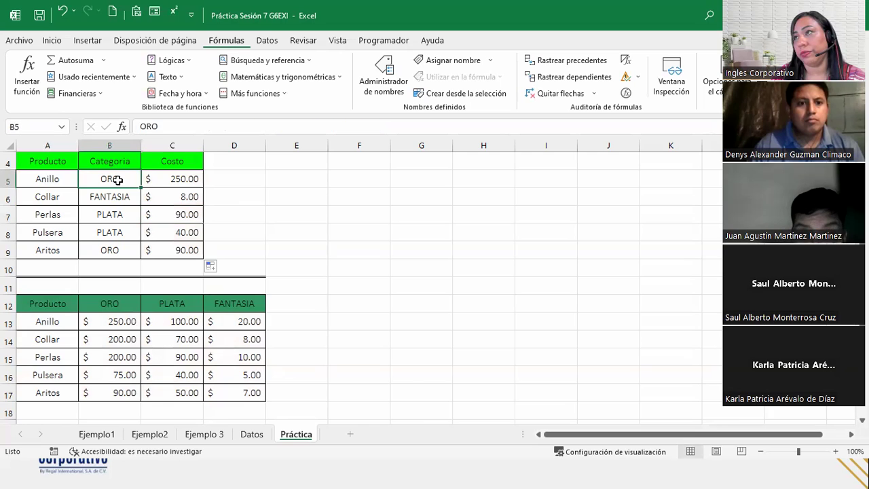
pyautogui.click(30, 194)
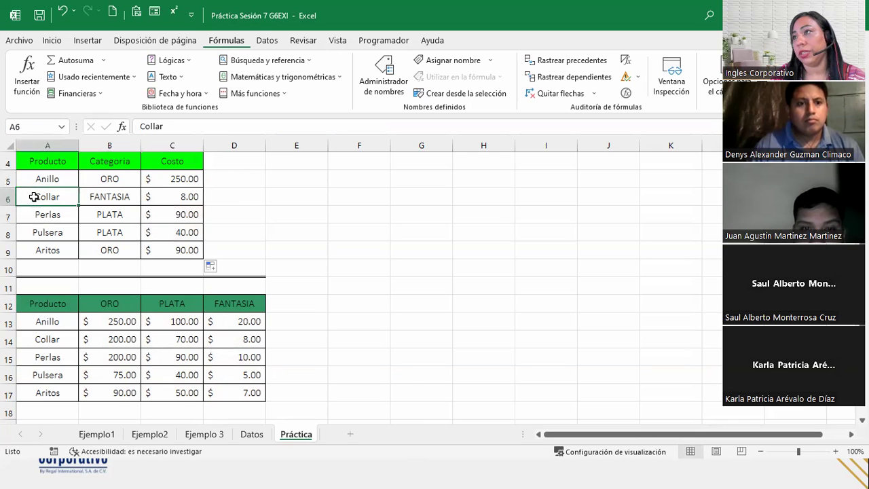
pyautogui.click(8, 340)
pyautogui.click(223, 340)
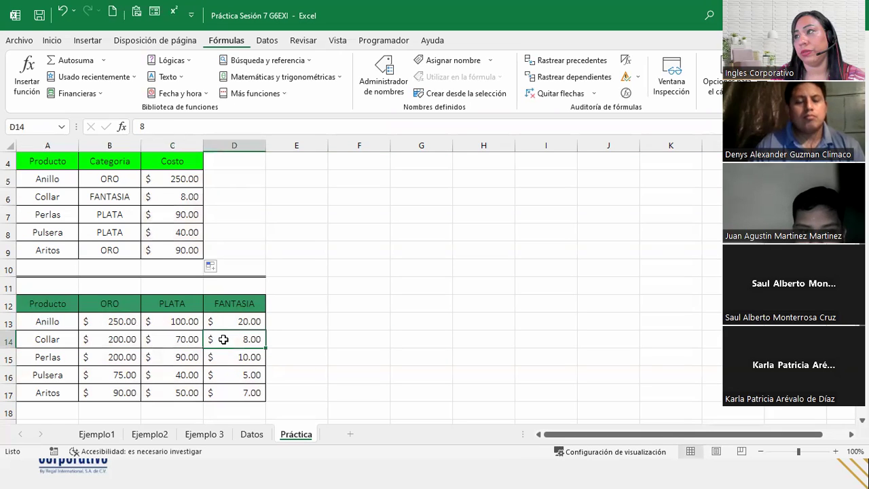
pyautogui.click(95, 197)
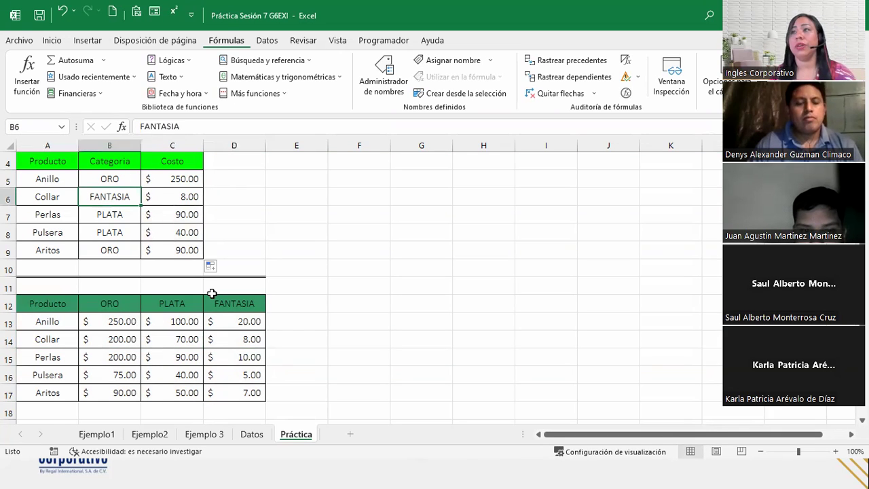
# - Change Collar's category to ORO and compare its ORO and PLATA (70) prices in the table
pyautogui.write('oro')
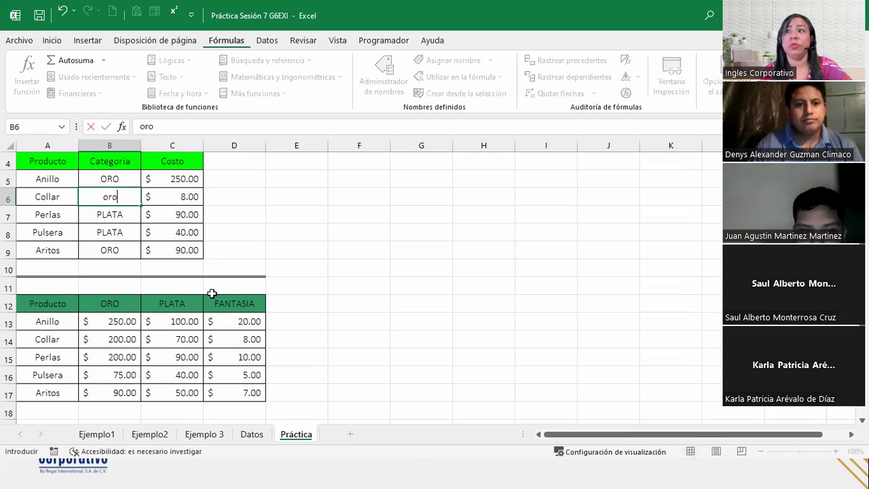
pyautogui.press('Return')
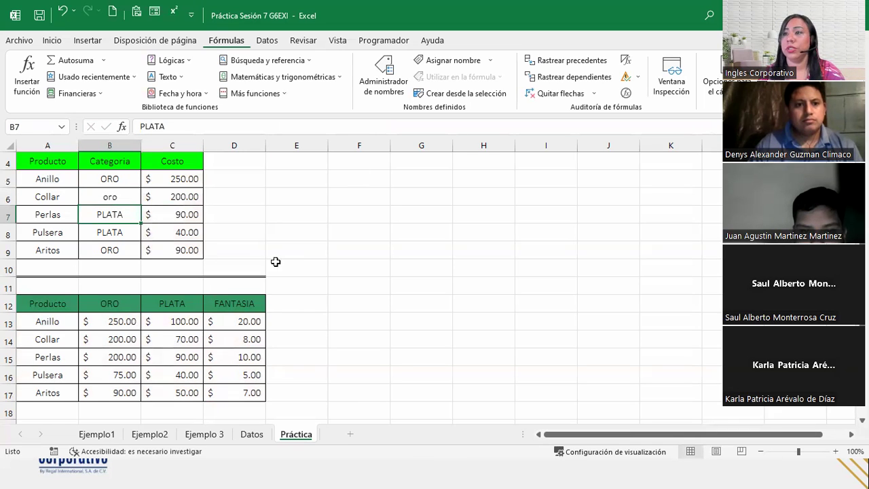
pyautogui.moveTo(44, 333); pyautogui.dragTo(100, 335)
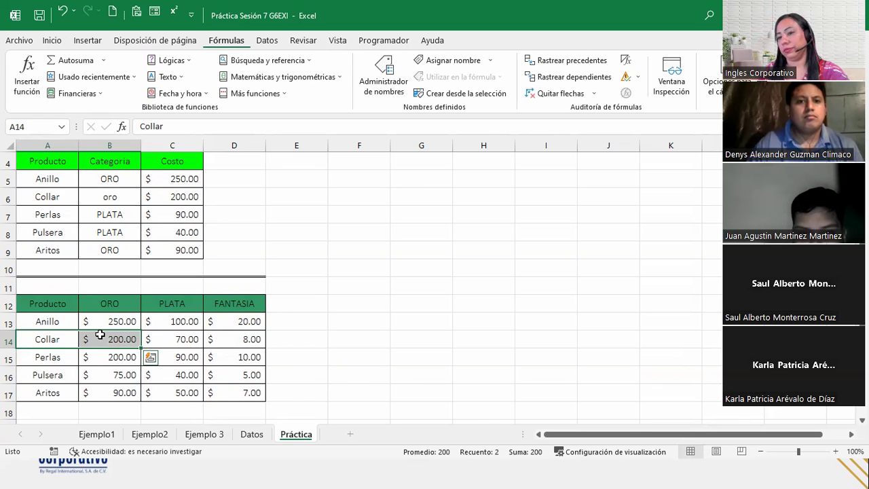
pyautogui.press('Escape')
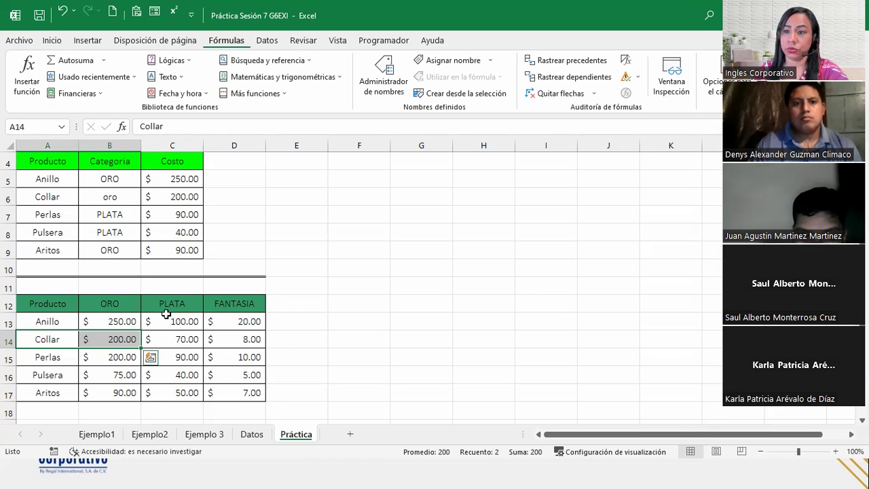
pyautogui.click(193, 341)
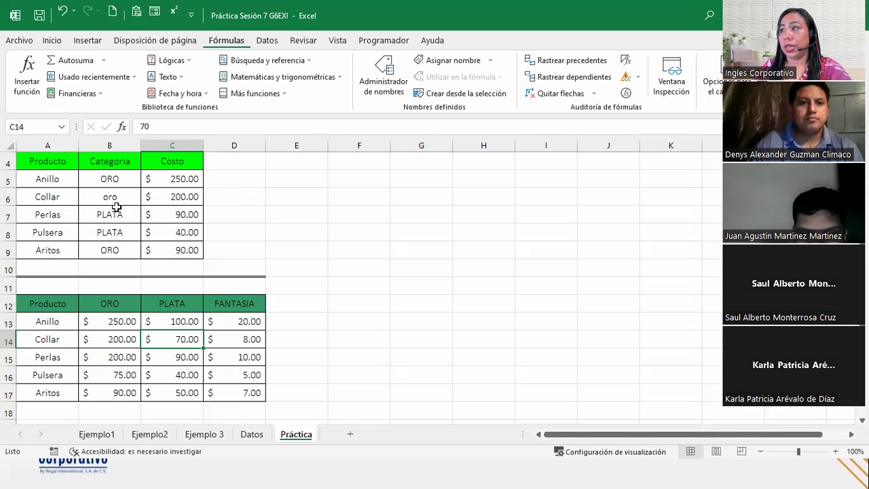
# - Undo Collar's category back to FANTASIA and open C5's BUSCARV formula for editing
pyautogui.click(152, 178)
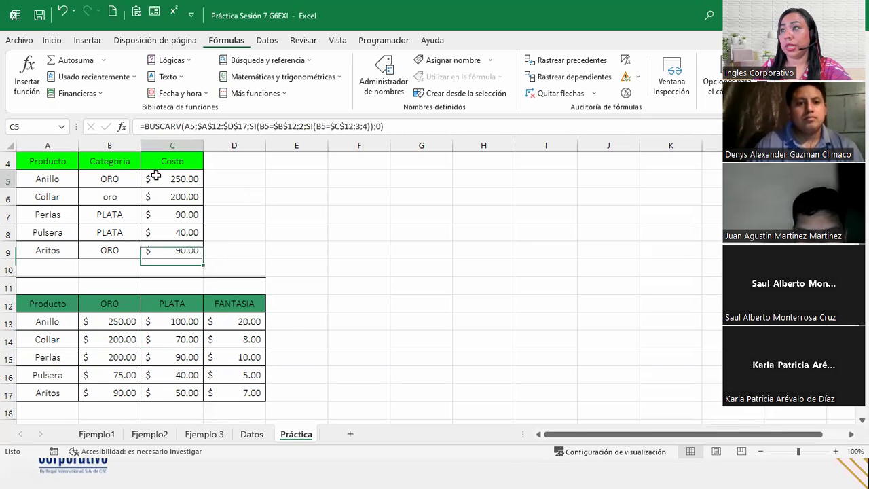
pyautogui.click(117, 174)
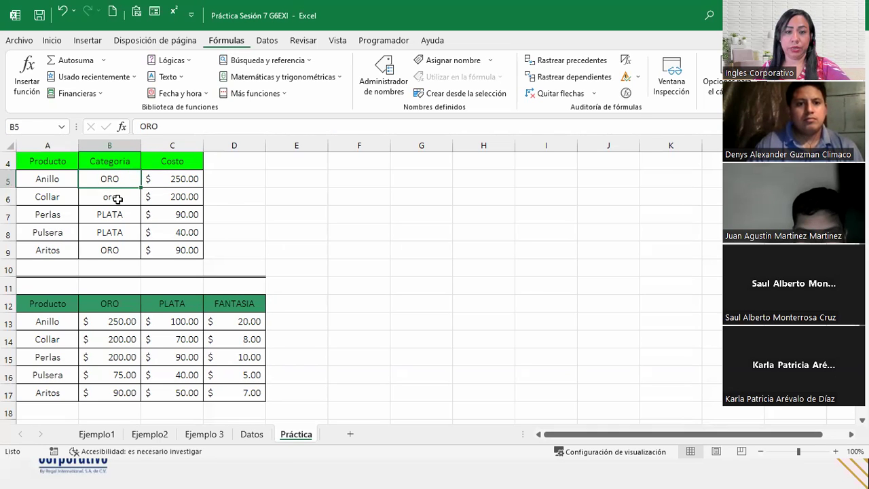
pyautogui.hotkey('ctrl', 'z')
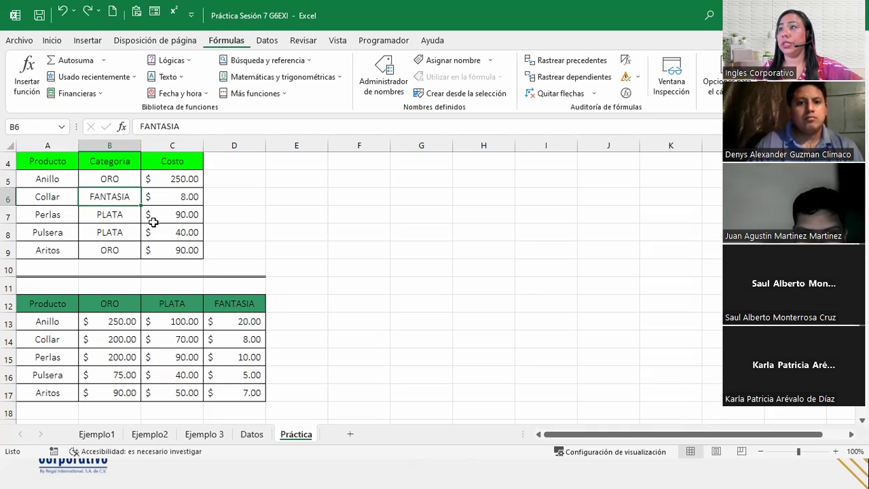
pyautogui.click(190, 176)
pyautogui.click(189, 169)
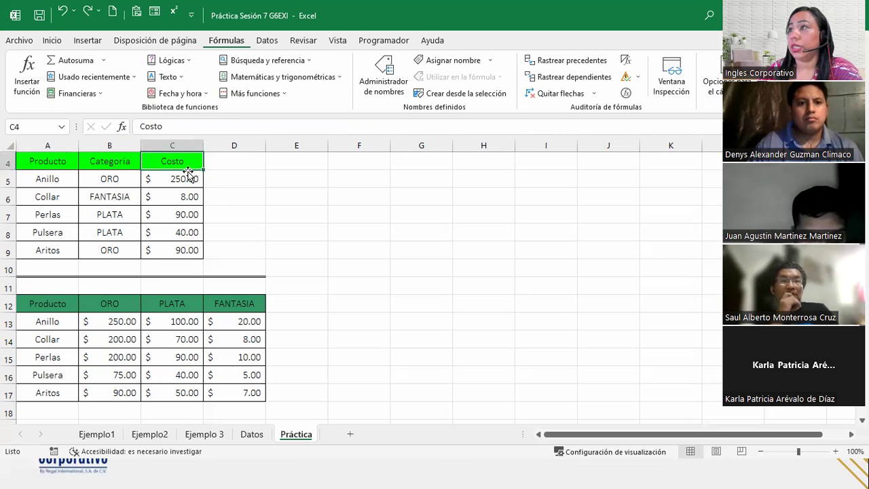
pyautogui.doubleClick(188, 178)
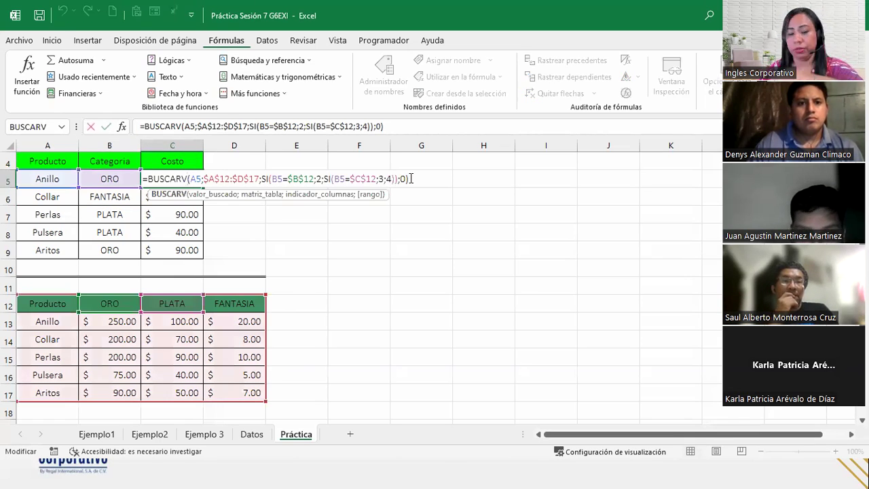
pyautogui.press('Escape')
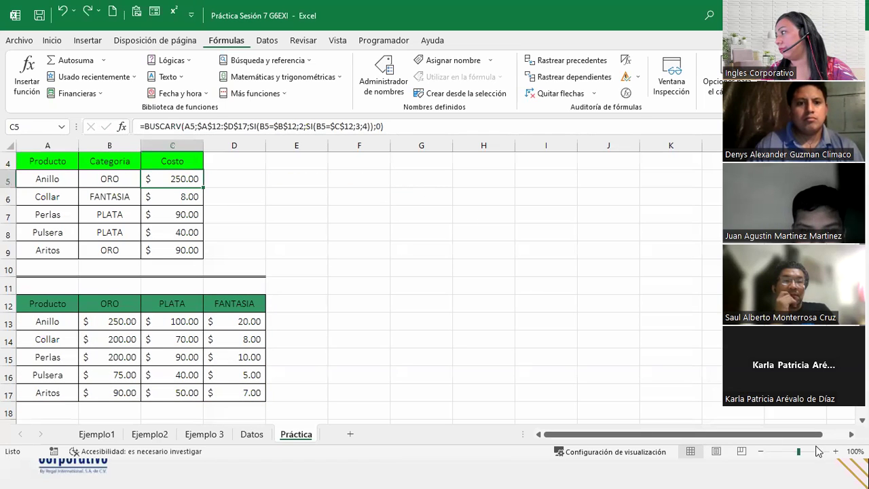
pyautogui.click(836, 452)
pyautogui.click(836, 451)
pyautogui.click(836, 452)
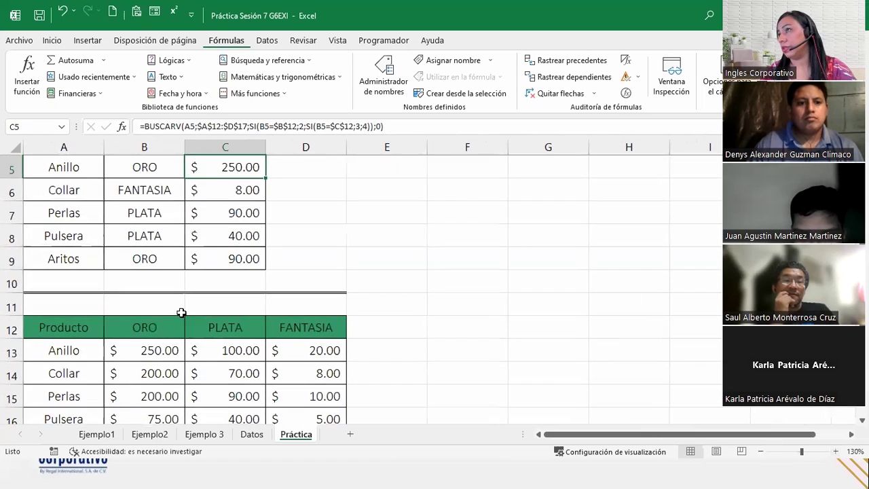
pyautogui.scroll(2, 181, 313)
pyautogui.doubleClick(236, 258)
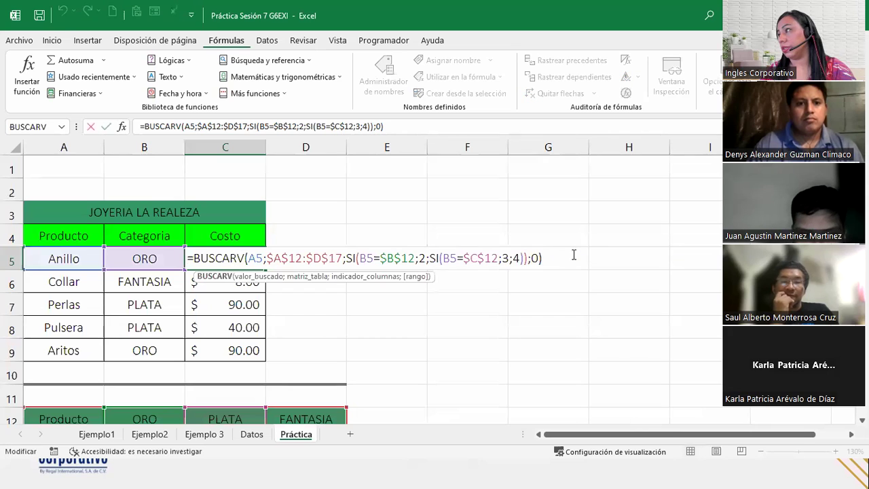
pyautogui.press('Escape')
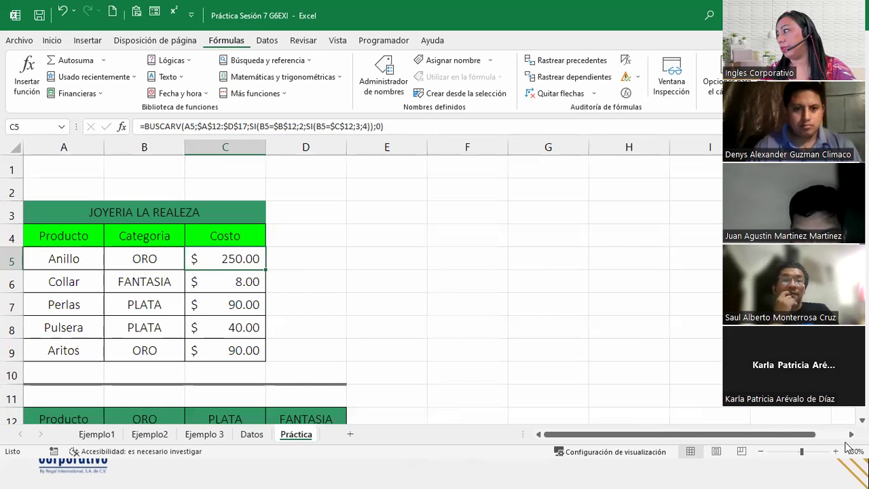
pyautogui.click(836, 451)
pyautogui.click(836, 452)
pyautogui.click(837, 452)
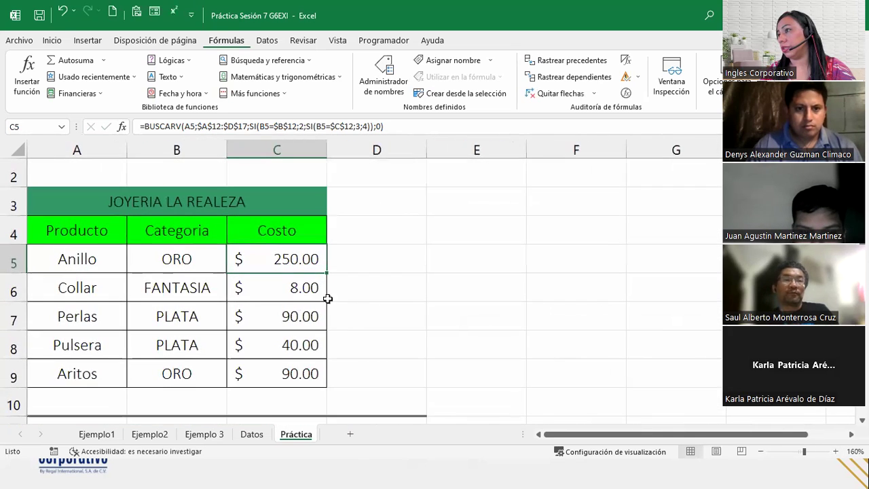
pyautogui.doubleClick(297, 261)
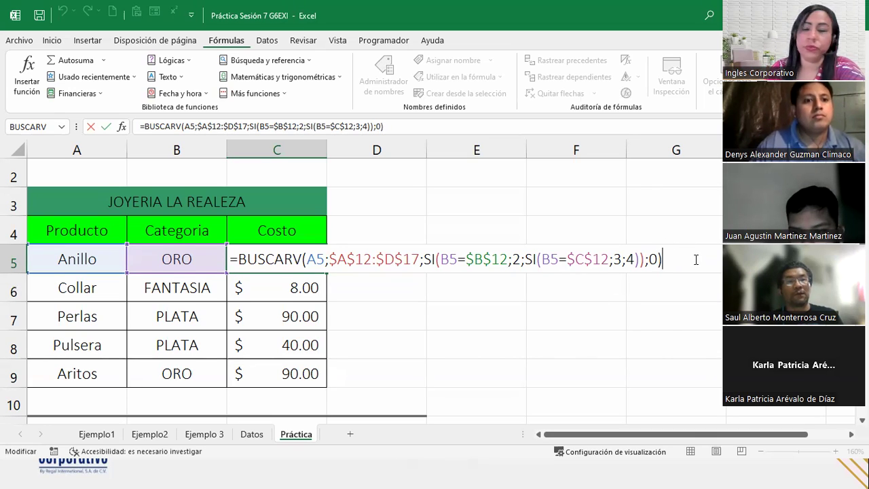
# - Commit the C5 formula unchanged and zoom the sheet back to 100%
pyautogui.press('Return')
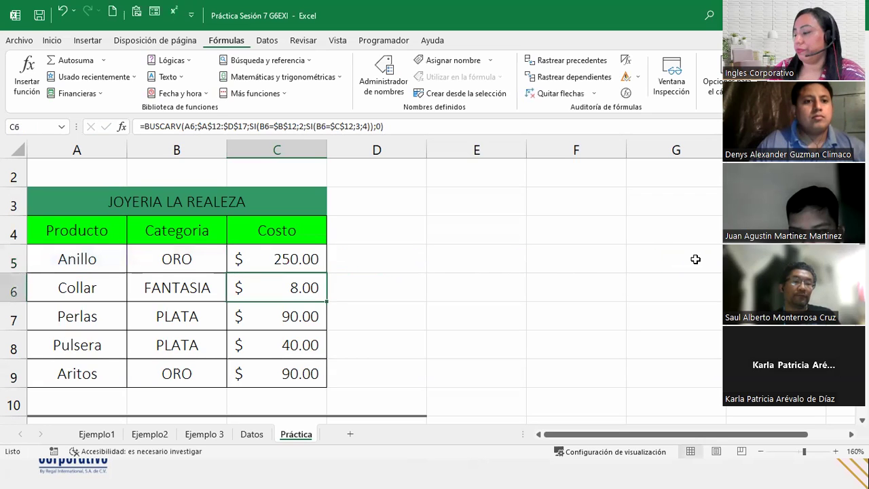
pyautogui.click(282, 258)
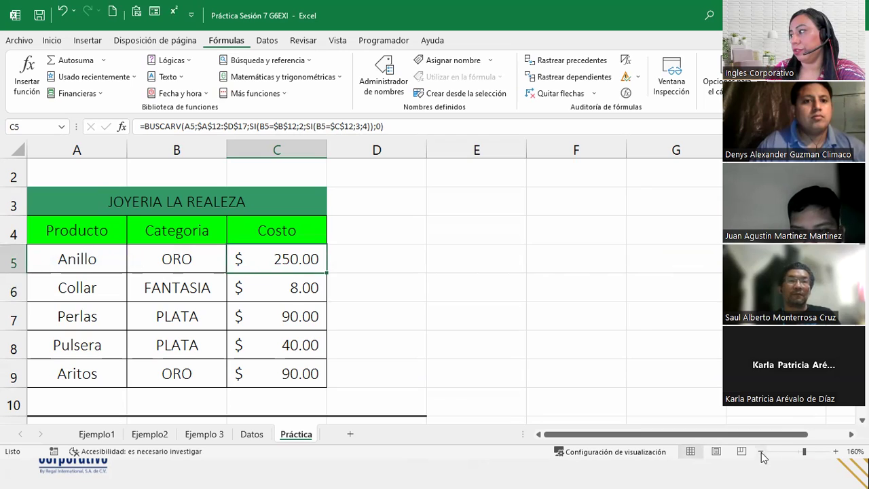
pyautogui.click(761, 451)
pyautogui.click(761, 451)
pyautogui.click(762, 451)
pyautogui.click(761, 451)
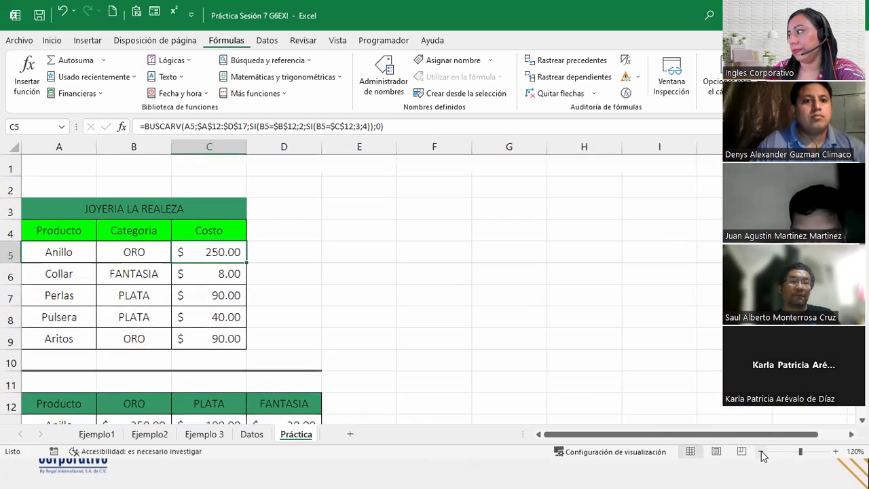
pyautogui.click(762, 451)
pyautogui.click(762, 451)
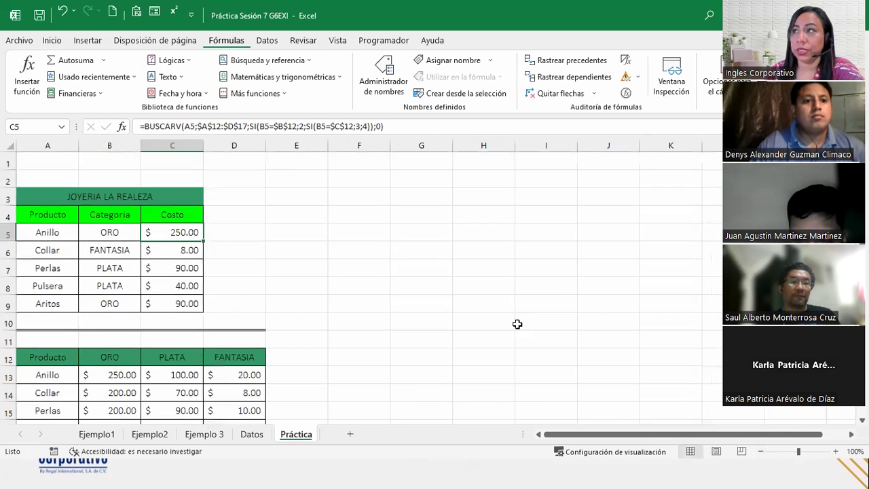
pyautogui.scroll(-1, 350, 281)
pyautogui.scroll(1, 350, 280)
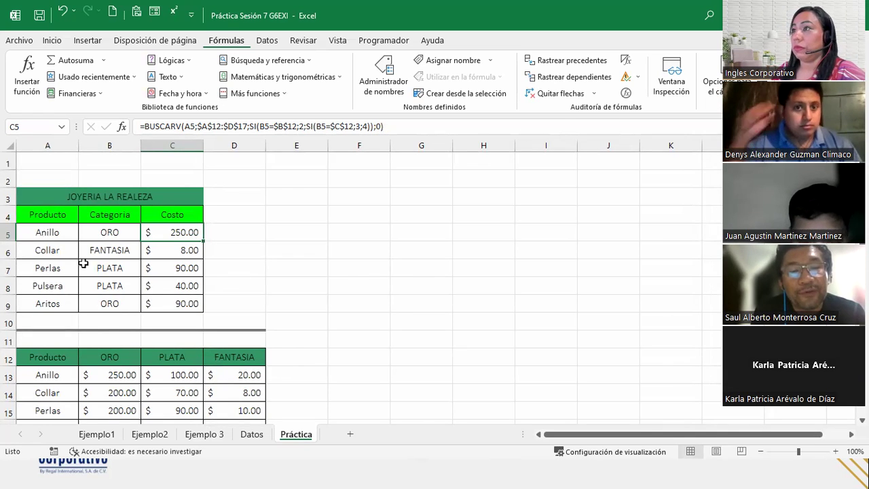
pyautogui.scroll(-1, 66, 274)
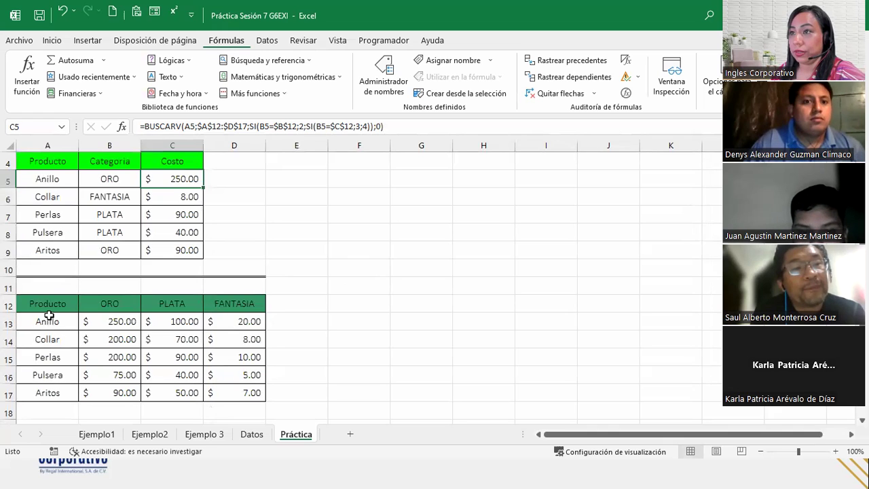
pyautogui.moveTo(45, 301); pyautogui.dragTo(54, 394)
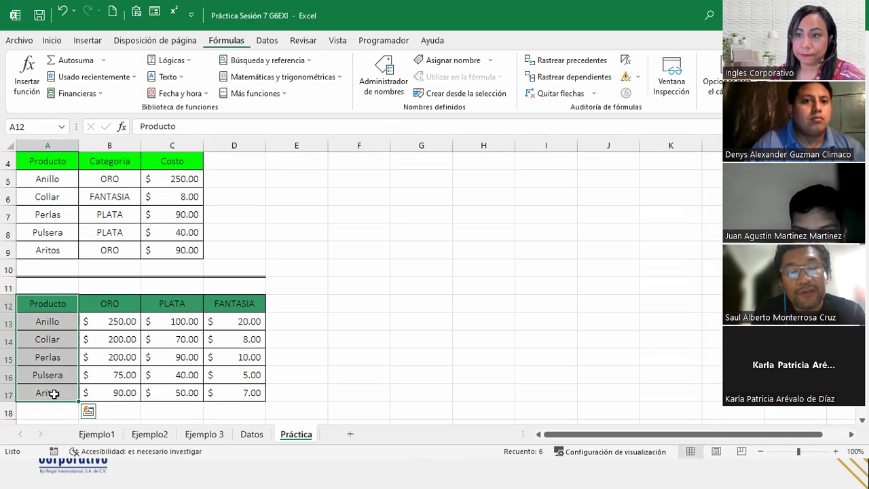
pyautogui.click(60, 321)
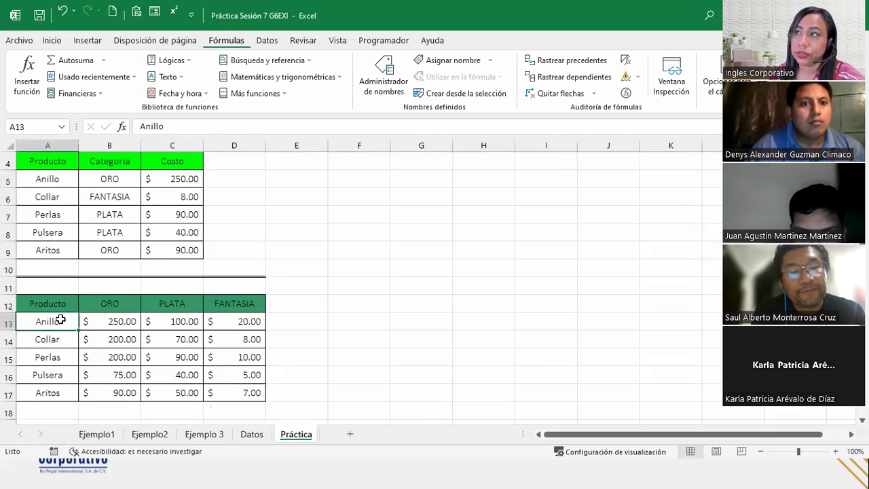
pyautogui.click(189, 175)
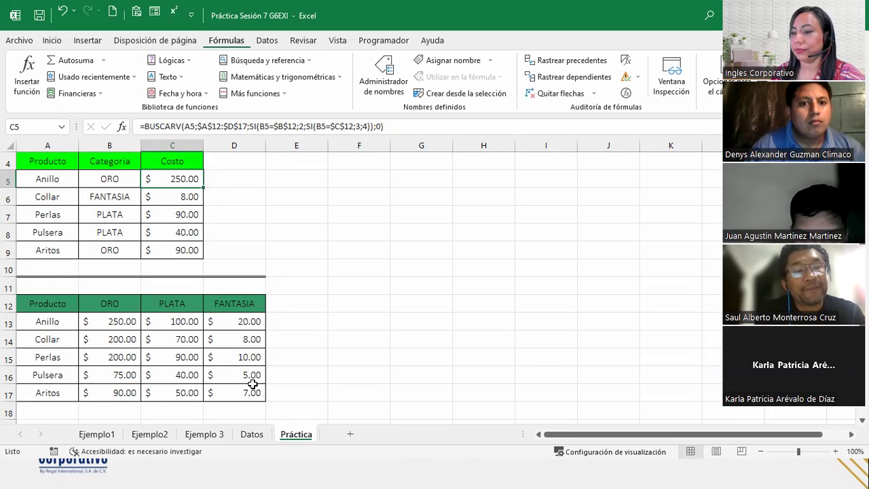
pyautogui.click(242, 341)
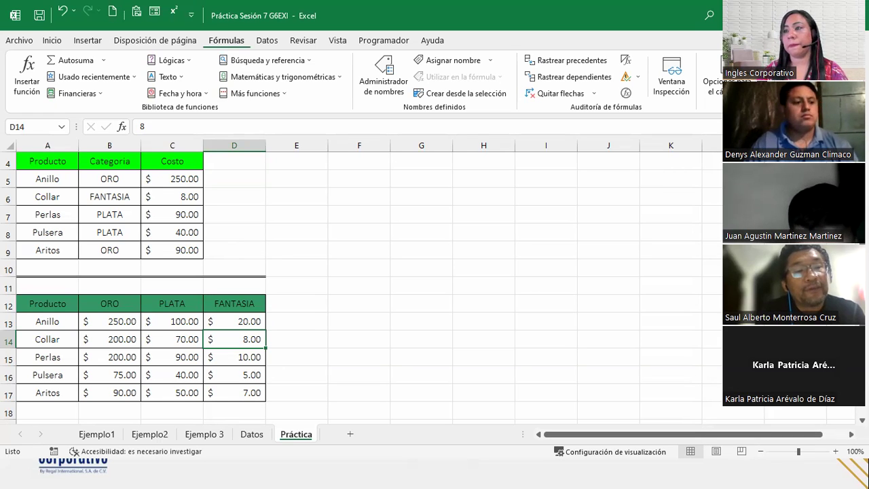
# - Select Perlas, Pulsera and the product column of the price table
pyautogui.click(40, 361)
pyautogui.click(48, 373)
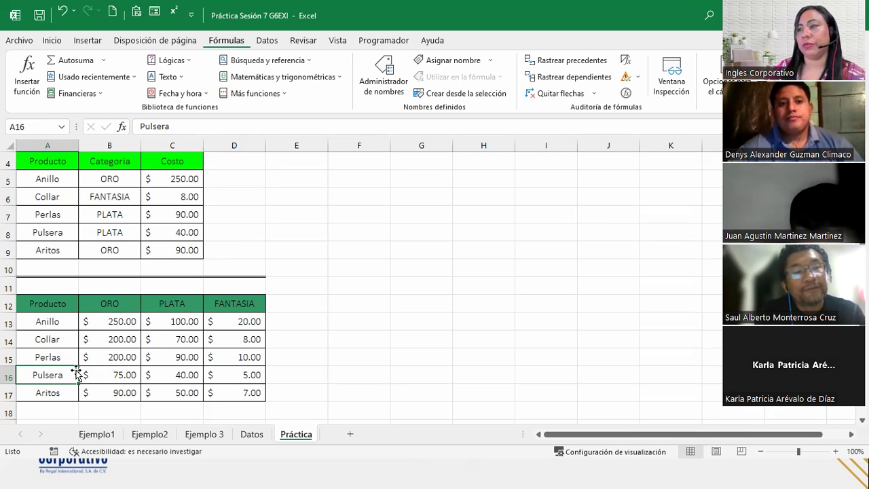
pyautogui.moveTo(60, 301); pyautogui.dragTo(72, 392)
# - Highlight lookup value A5 in C5's formula, then advance to the Cierre y Conclusiones slide
pyautogui.doubleClick(185, 179)
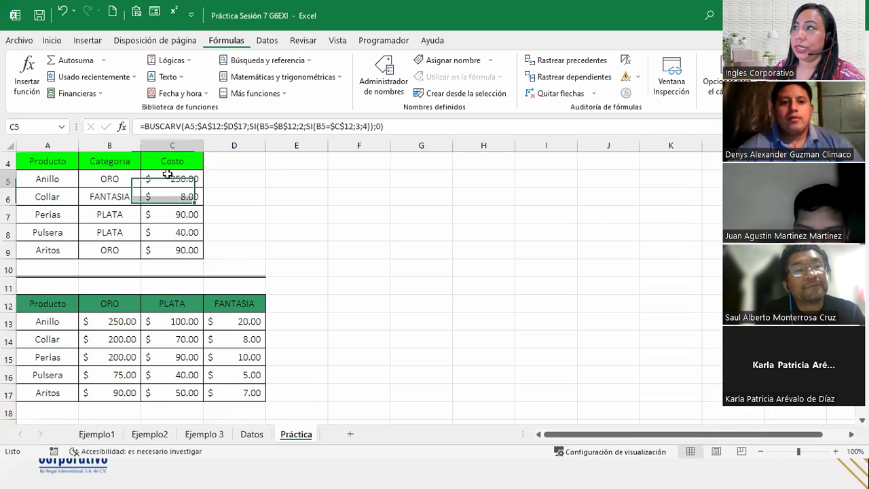
pyautogui.click(205, 195)
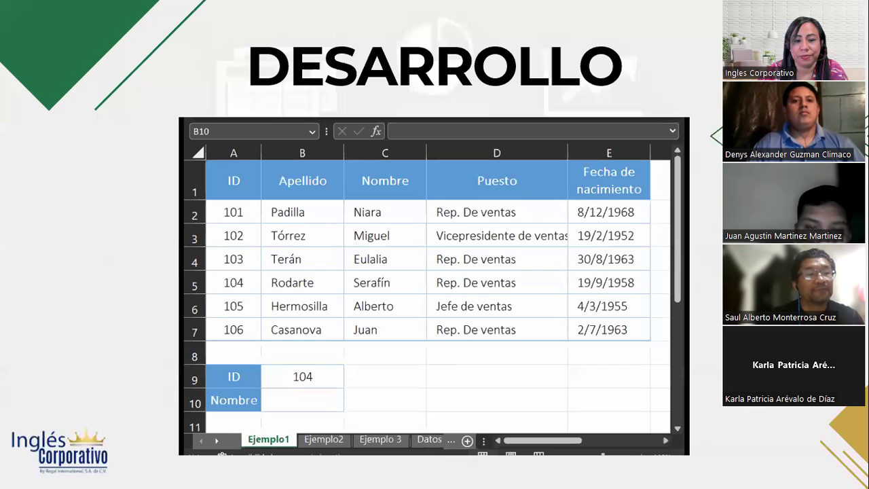
pyautogui.press('Right')
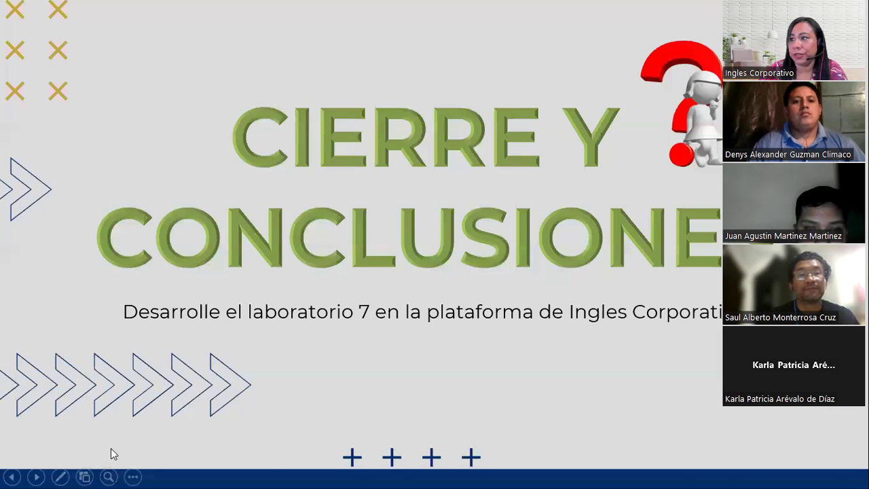